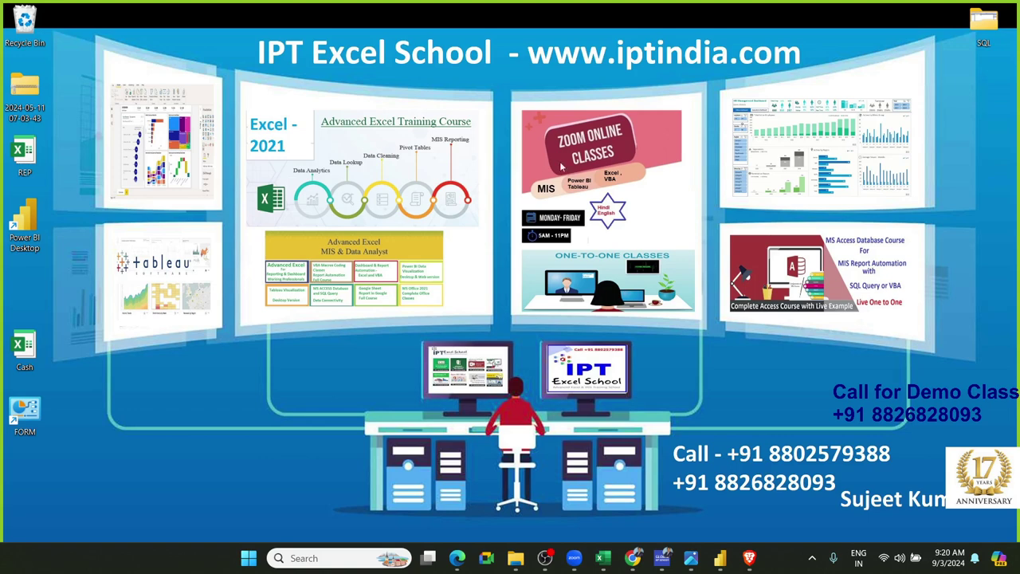
# Bring the course store forward, glance at the EXCEL MIS TRAINING page, then return to the Power BI course
pyautogui.moveTo(636, 558)
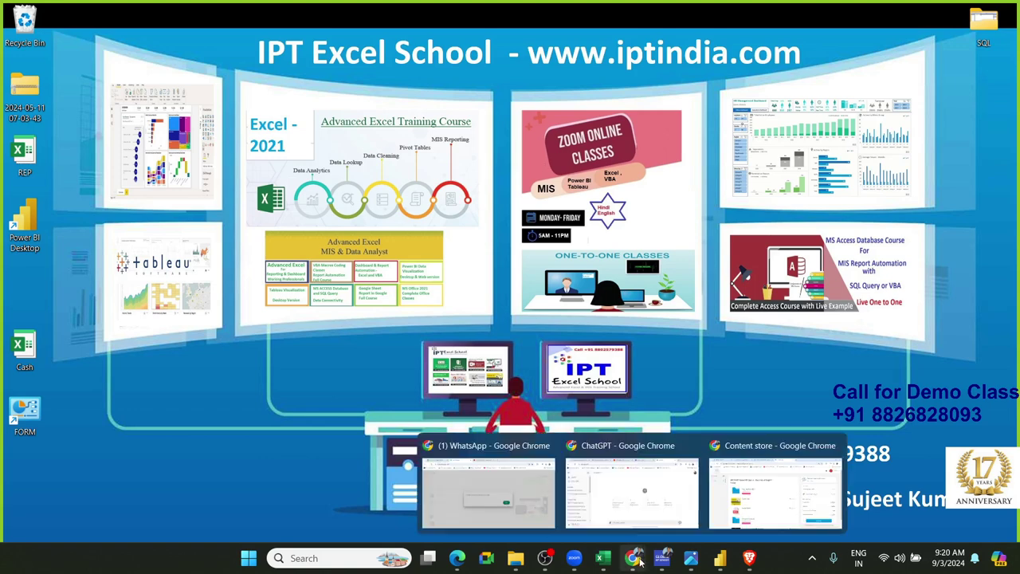
pyautogui.click(777, 479)
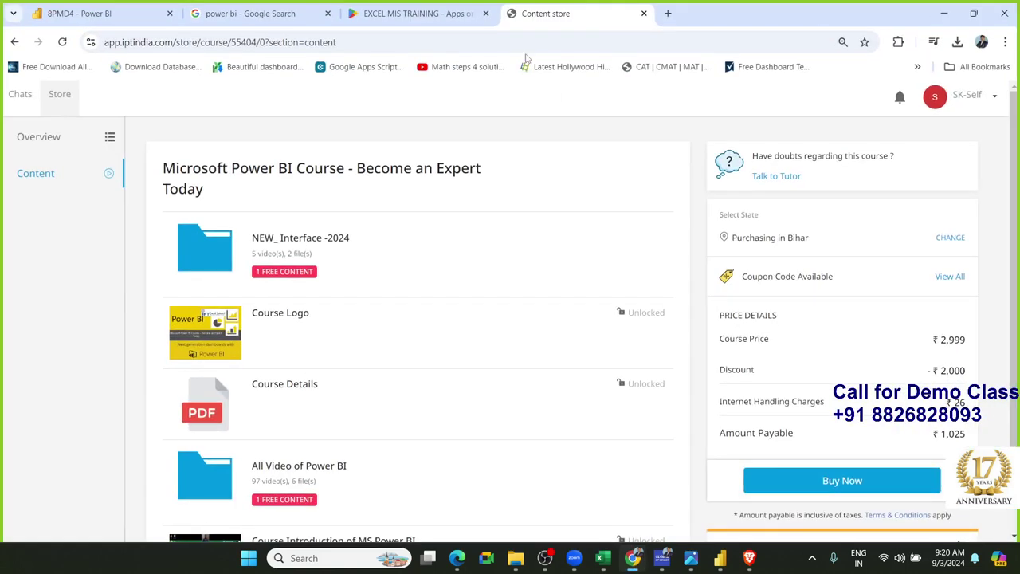
pyautogui.click(415, 17)
pyautogui.tripleClick(244, 150)
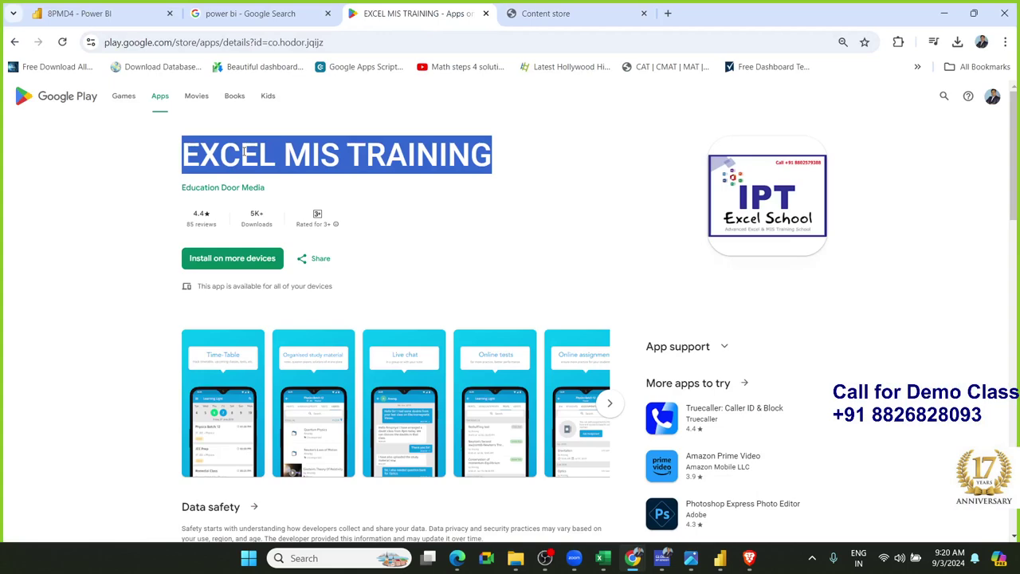
pyautogui.click(550, 14)
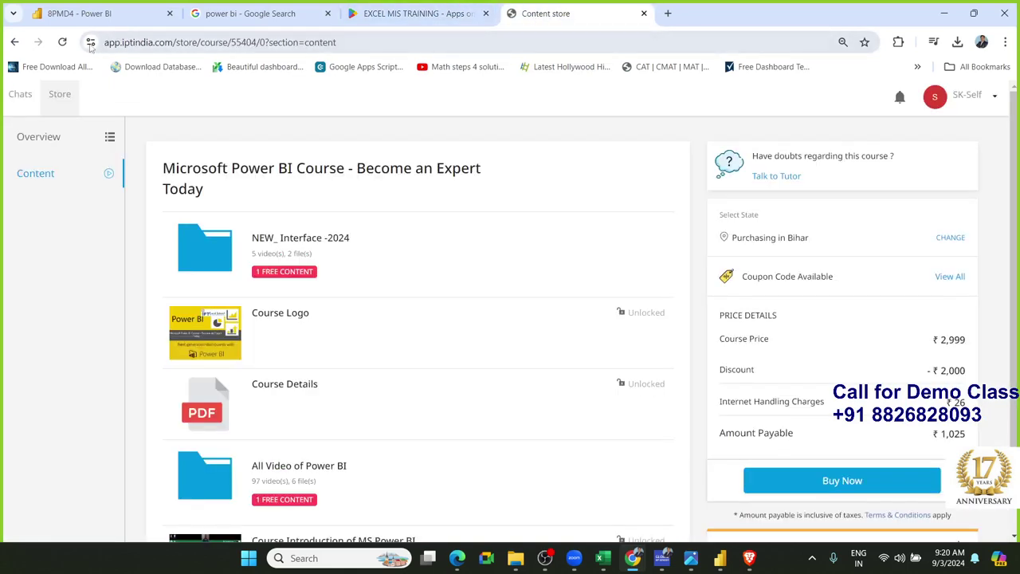
# Go back to the store's course list and scroll through the available courses
pyautogui.click(14, 42)
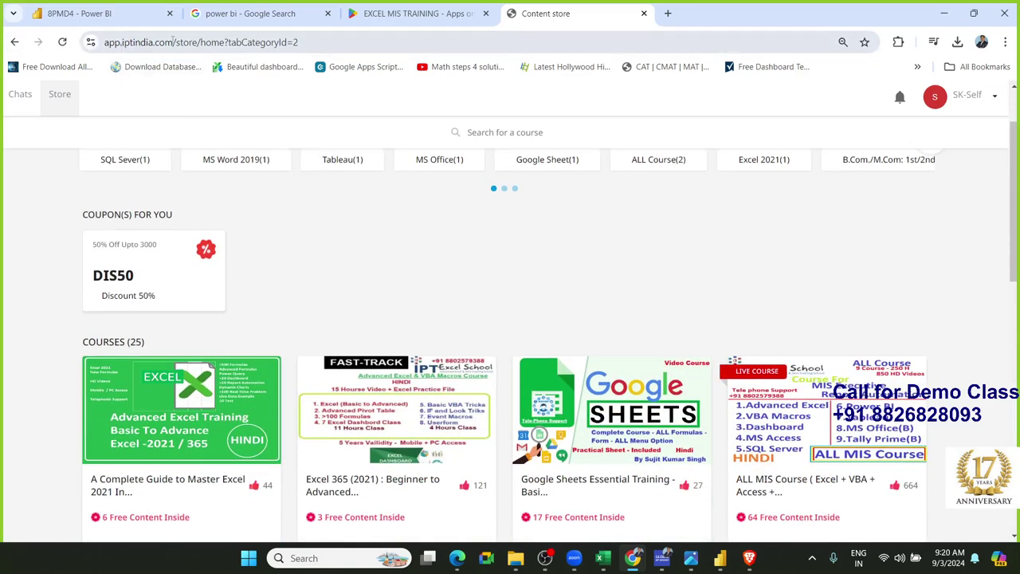
pyautogui.click(173, 42)
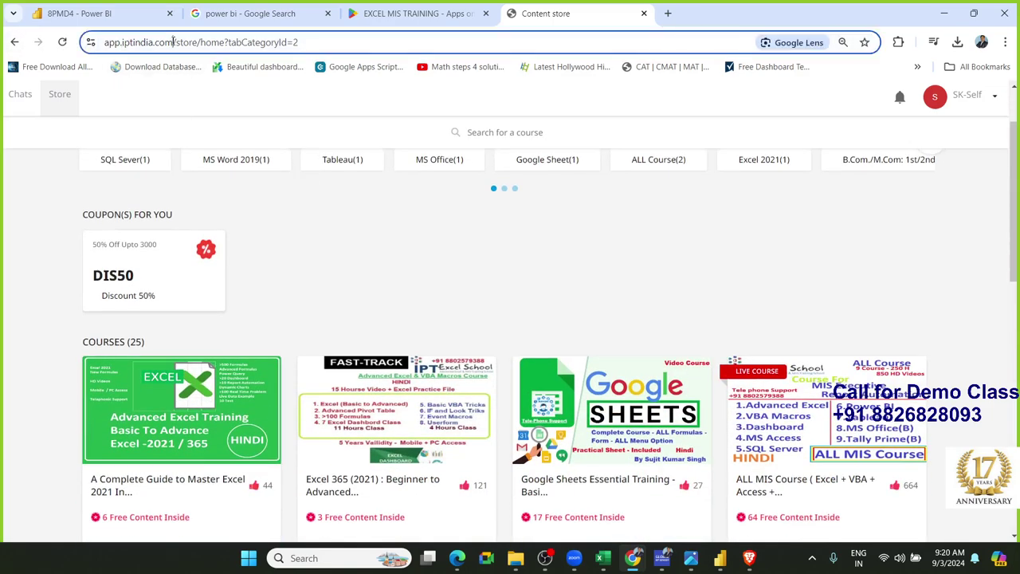
pyautogui.moveTo(173, 41); pyautogui.dragTo(97, 43)
pyautogui.scroll(-3, 483, 153)
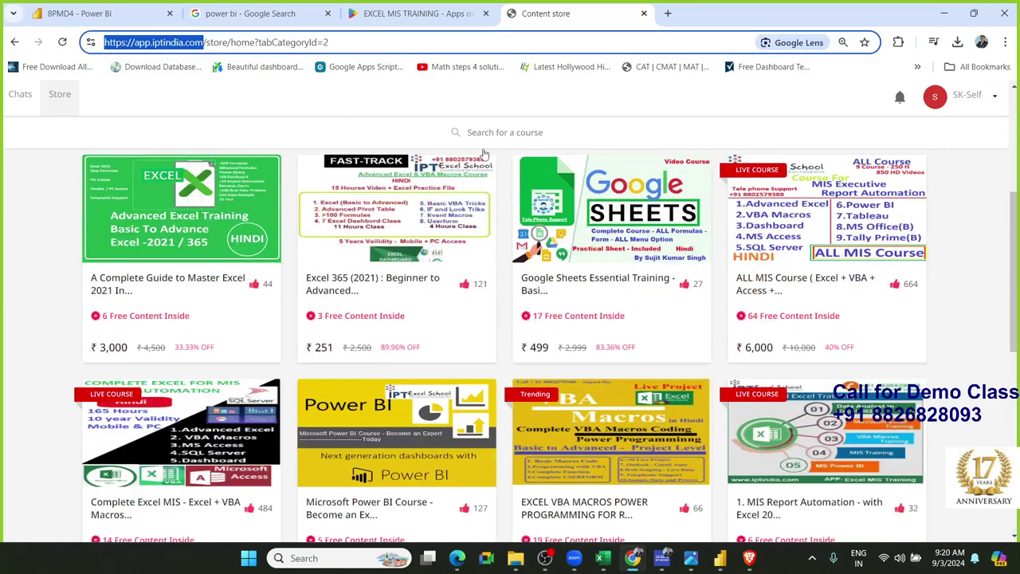
pyautogui.scroll(-1, 484, 153)
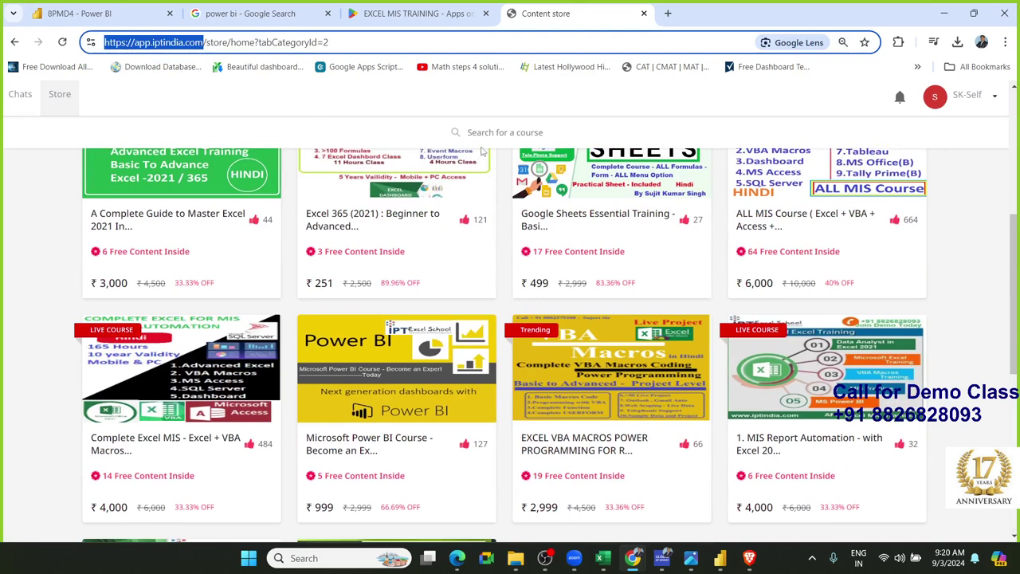
pyautogui.scroll(-1, 370, 343)
# Review the Microsoft Power BI course's Content list, then minimize Chrome to the desktop
pyautogui.click(371, 320)
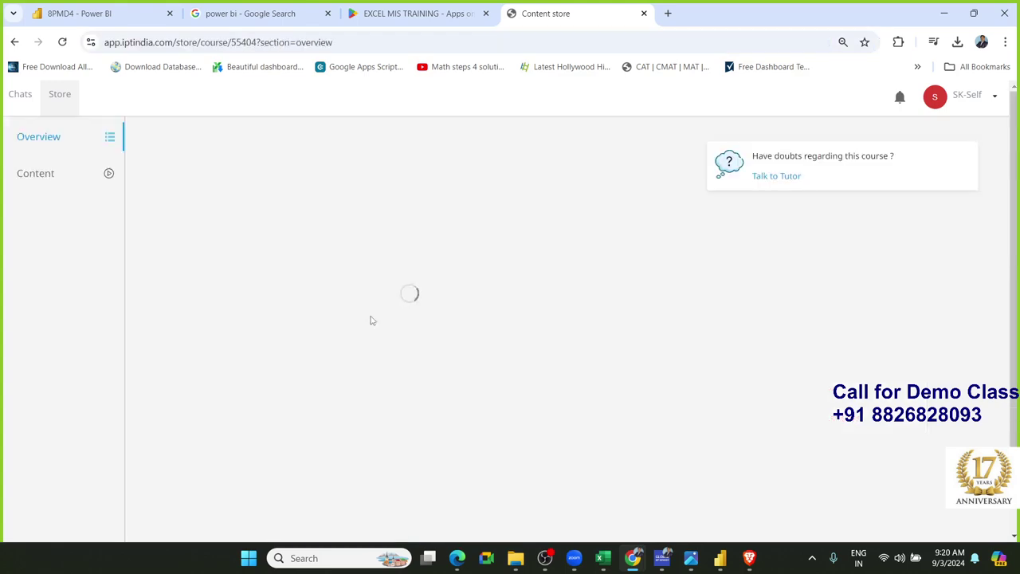
pyautogui.click(89, 185)
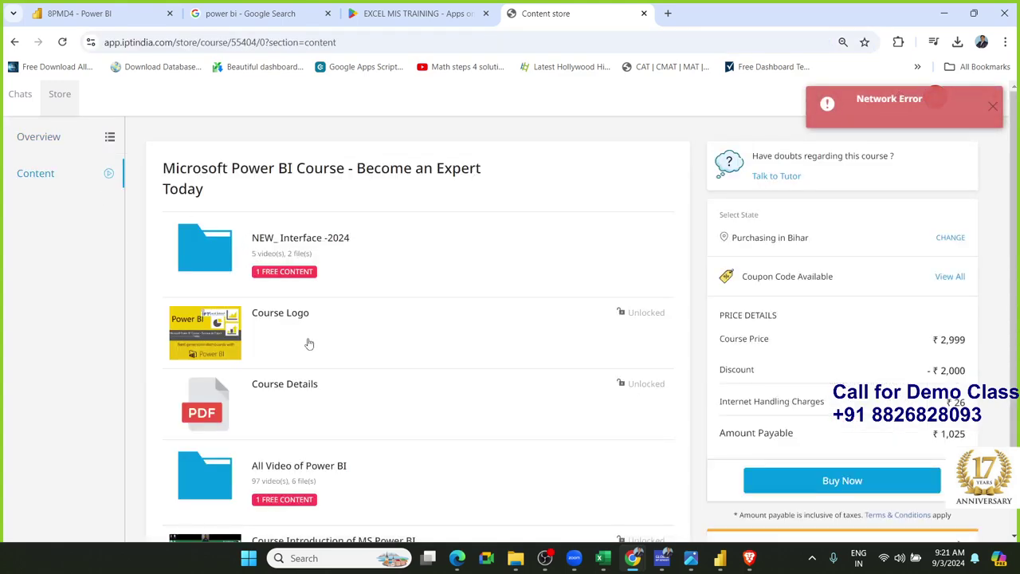
pyautogui.scroll(-1, 308, 344)
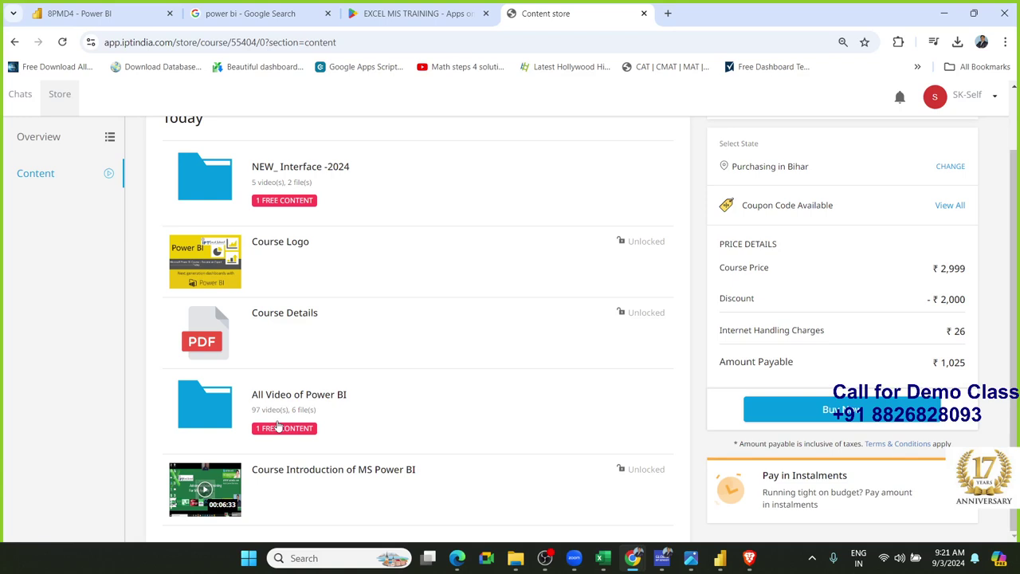
pyautogui.scroll(1, 278, 425)
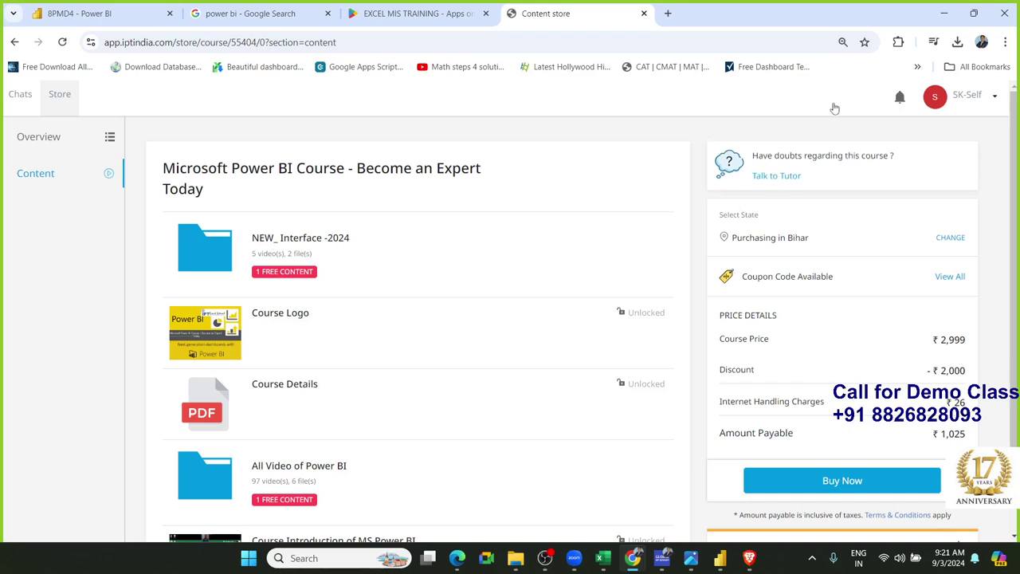
pyautogui.click(944, 13)
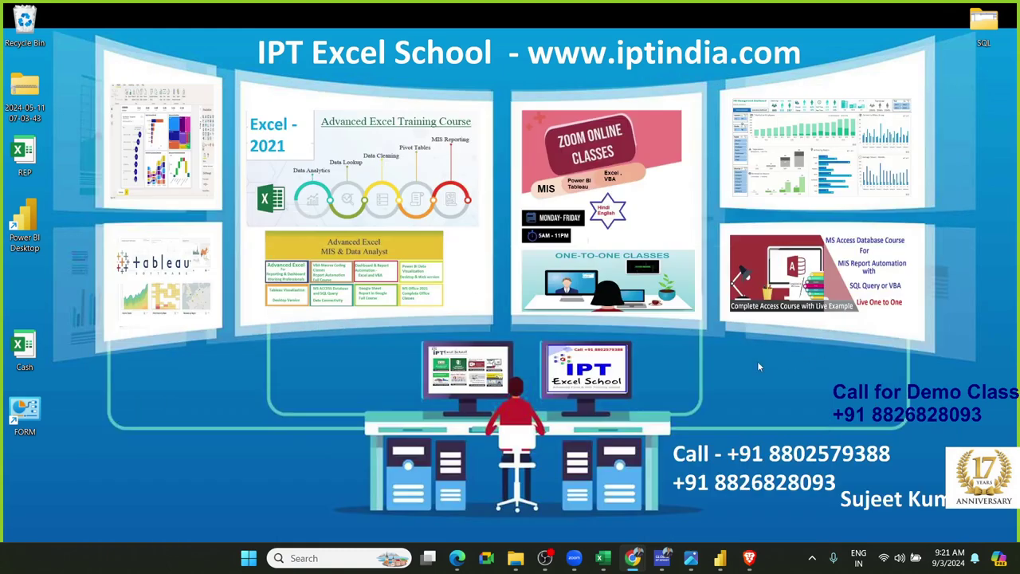
pyautogui.click(686, 558)
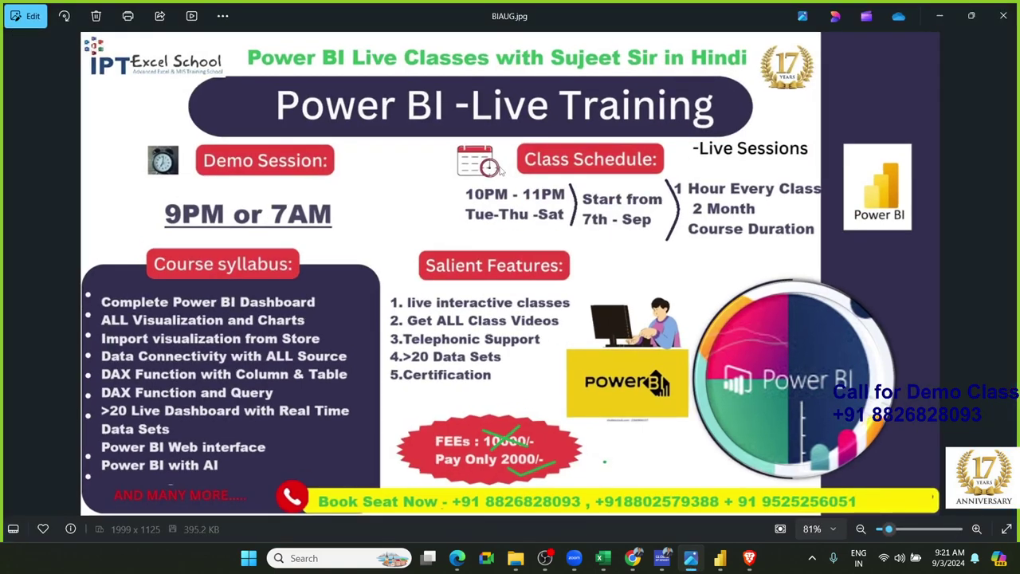
pyautogui.click(584, 223)
pyautogui.click(518, 473)
pyautogui.click(582, 515)
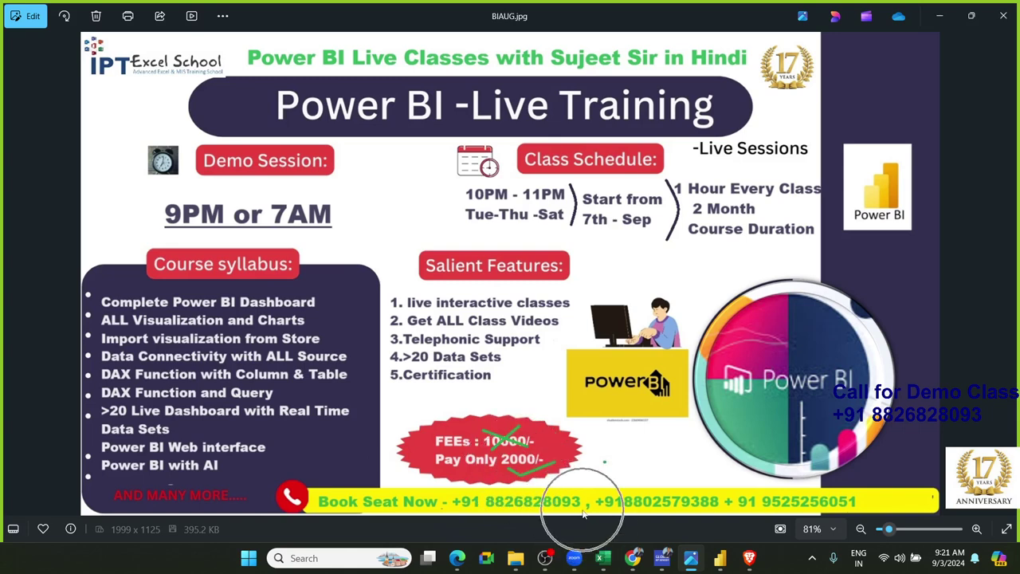
pyautogui.click(938, 16)
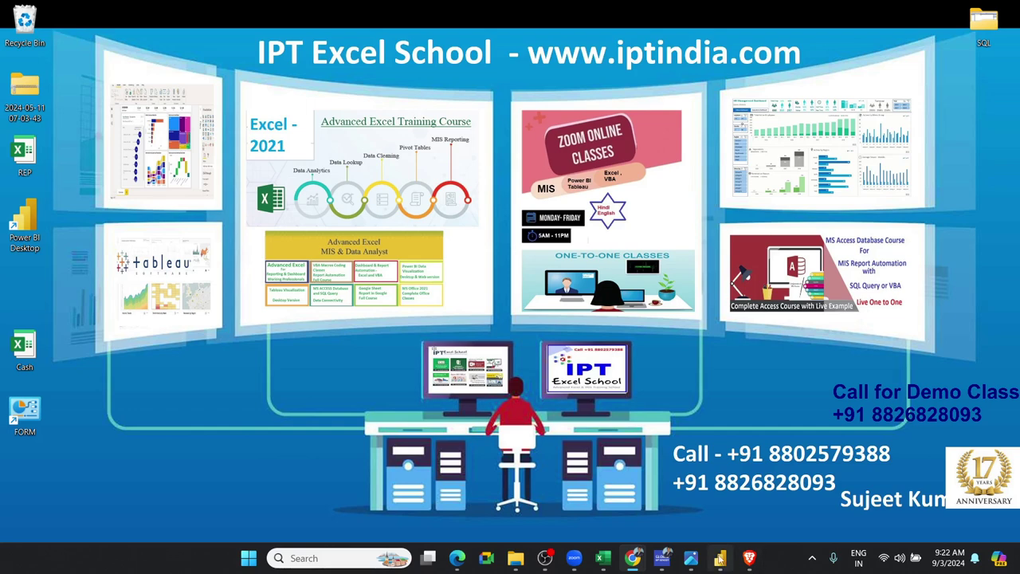
# Bring up the Sales_Data workbook and return to the top of the Data sheet at Date
pyautogui.moveTo(720, 560)
pyautogui.moveTo(609, 562)
pyautogui.click(925, 490)
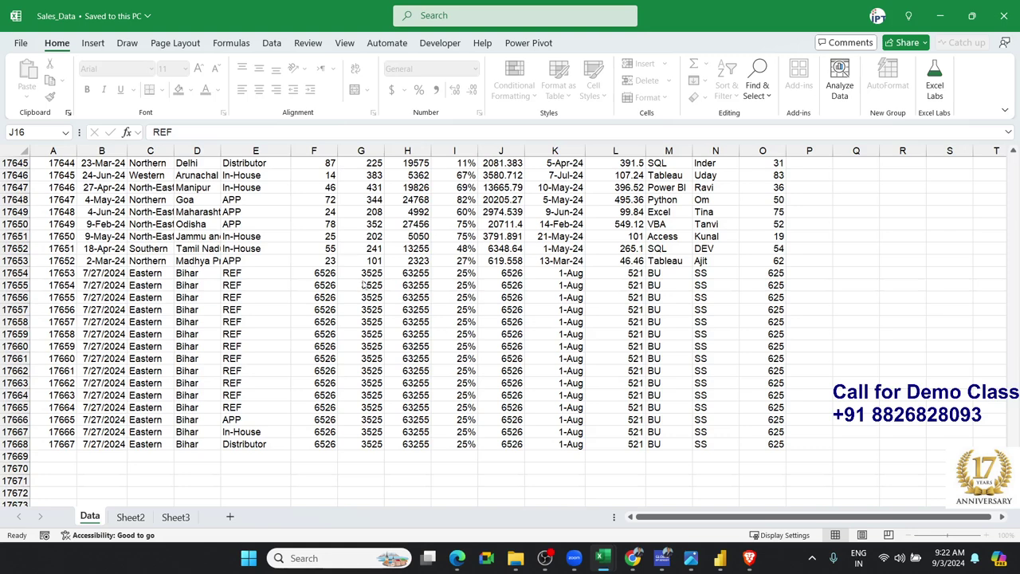
pyautogui.hotkey('ctrl', 'Up')
pyautogui.press('Left')
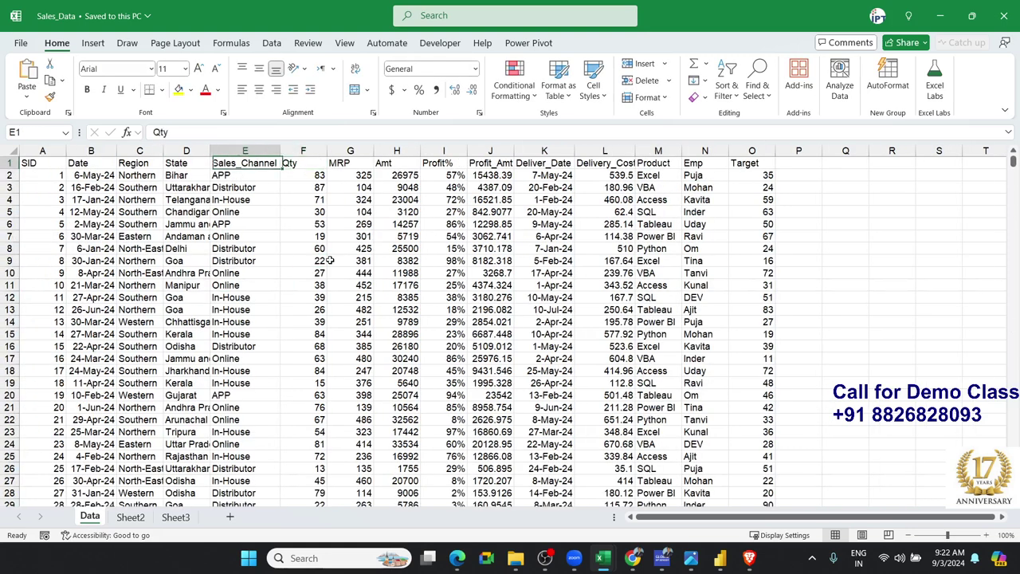
pyautogui.press('Left')
pyautogui.press('Left')
pyautogui.press('Left')
pyautogui.press('Left')
# Review the headers from State and Sales_Channel through MRP, Amt and Profit%
pyautogui.press('Right')
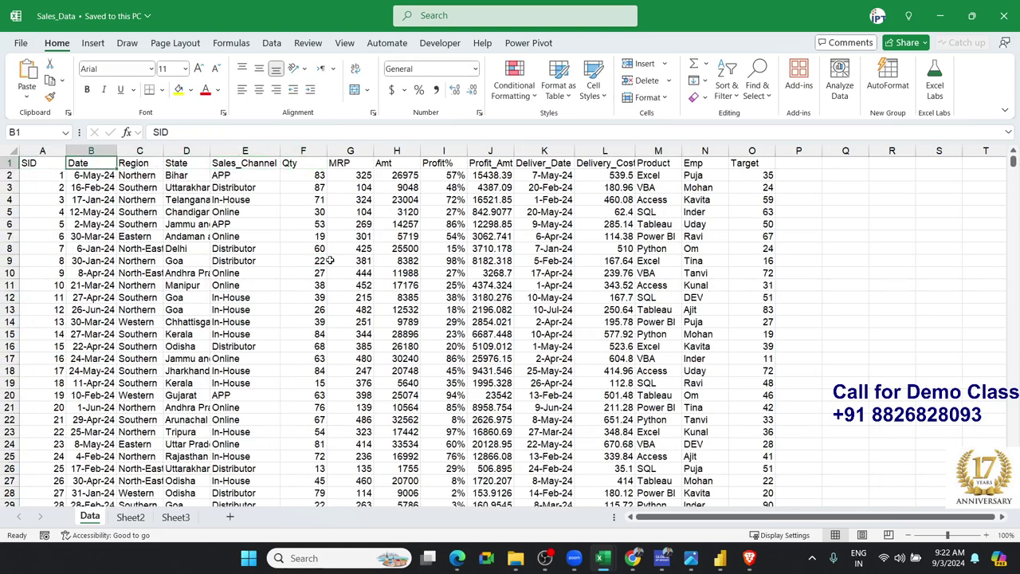
pyautogui.press('Right')
pyautogui.press('Right')
pyautogui.press('Right')
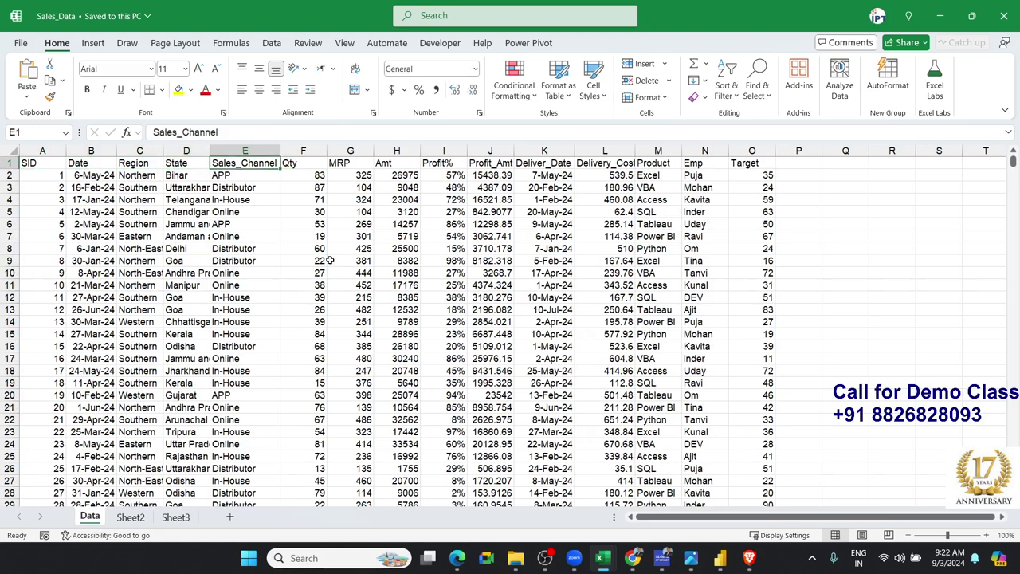
pyautogui.press('Down')
pyautogui.press('Up')
pyautogui.press('Right')
pyautogui.press('Right')
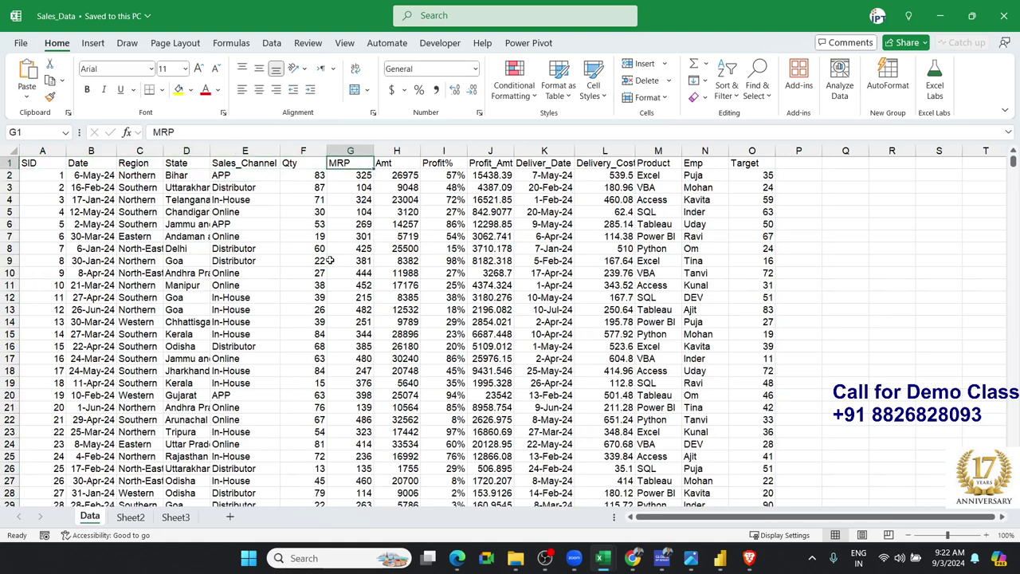
pyautogui.press('Down')
pyautogui.press('Up')
pyautogui.press('Right')
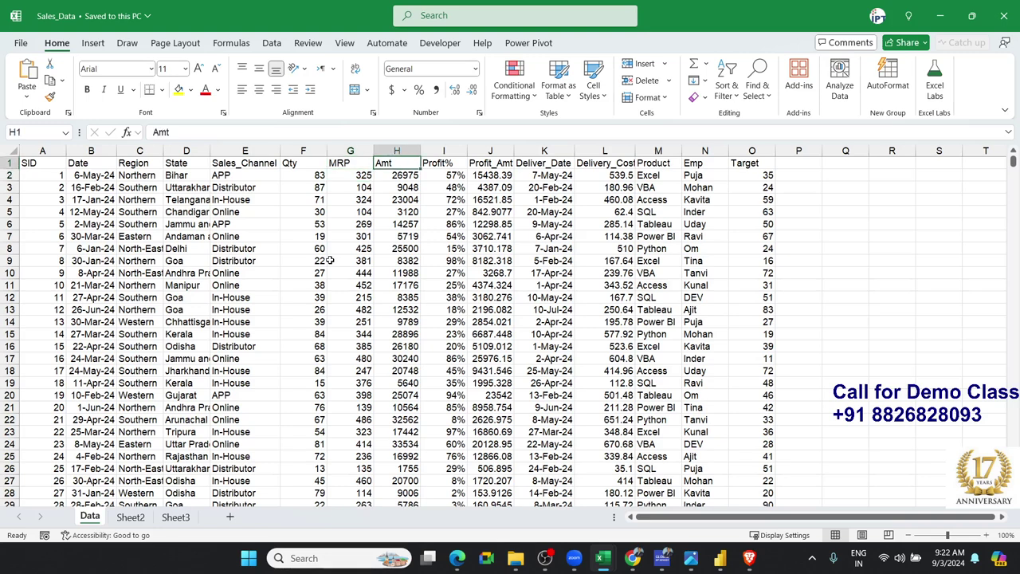
pyautogui.press('Right')
pyautogui.press('Down')
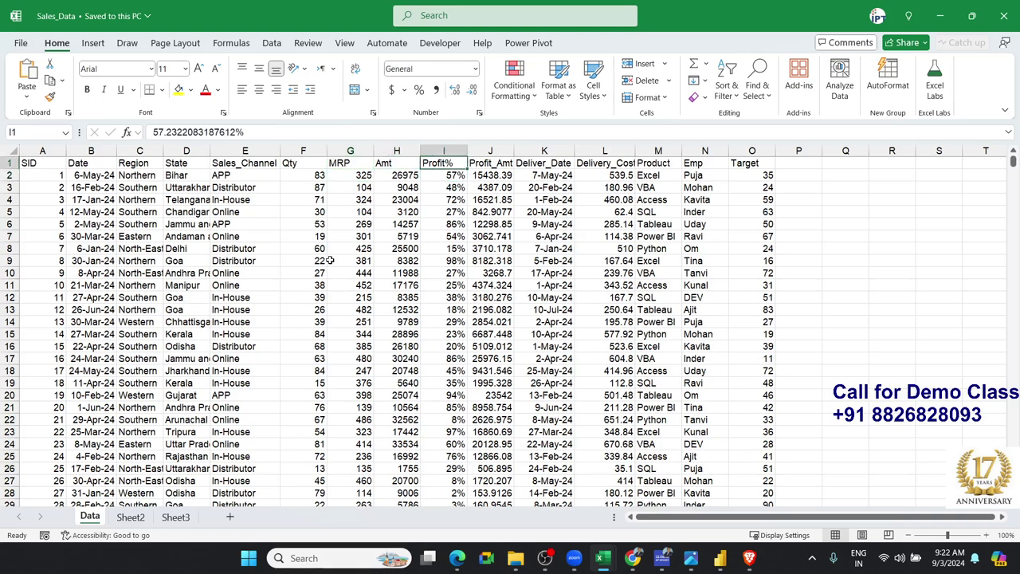
pyautogui.press('Up')
# Review Profit_Amt, Deliver_Date, Delivery_Cost, Product, Emp and Target, then go back to the first record
pyautogui.press('Right')
pyautogui.press('Up')
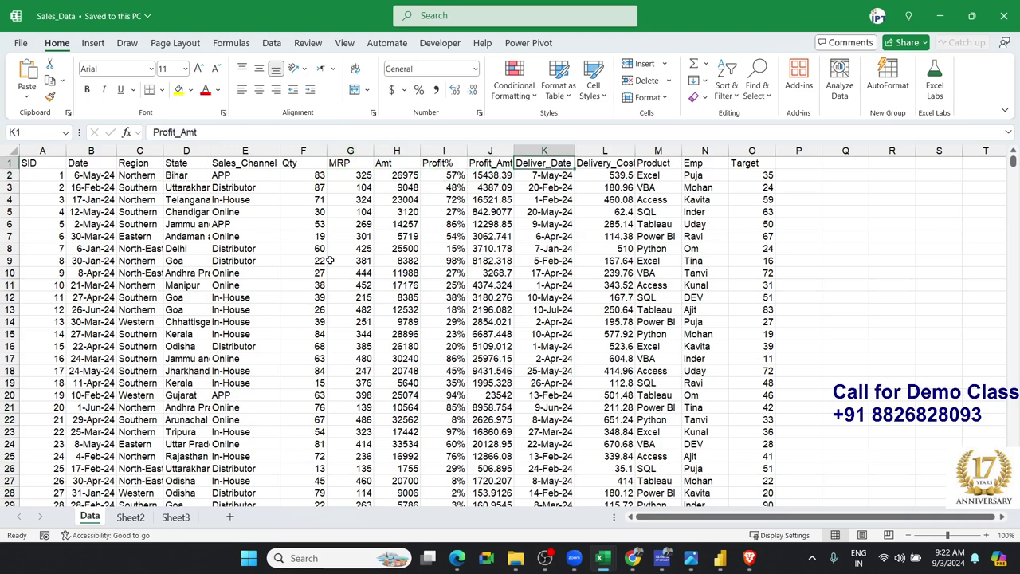
pyautogui.press('Right')
pyautogui.press('Down')
pyautogui.press('Up')
pyautogui.press('Down')
pyautogui.press('Up')
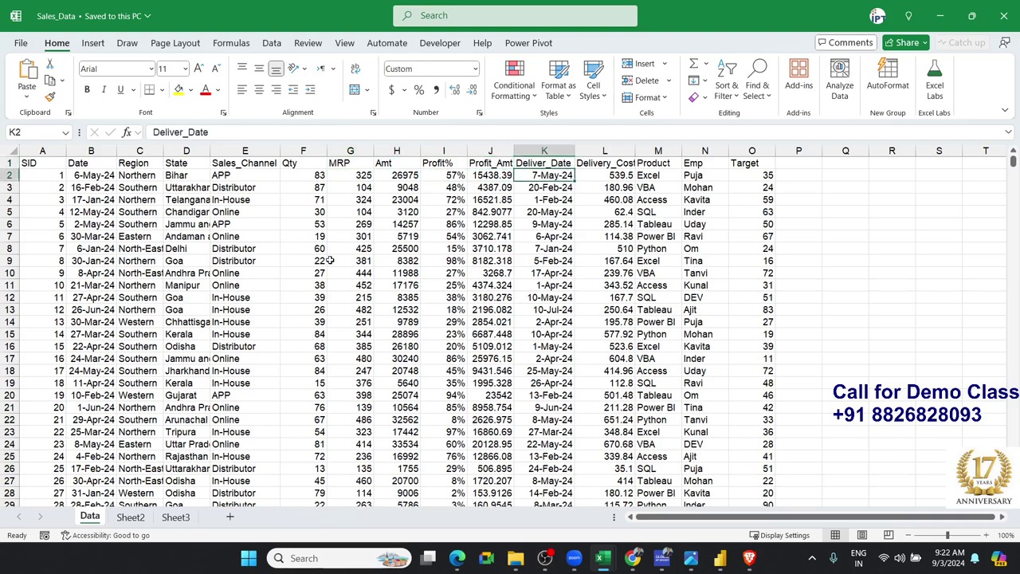
pyautogui.press('Right')
pyautogui.press('Down')
pyautogui.press('Up')
pyautogui.press('Right')
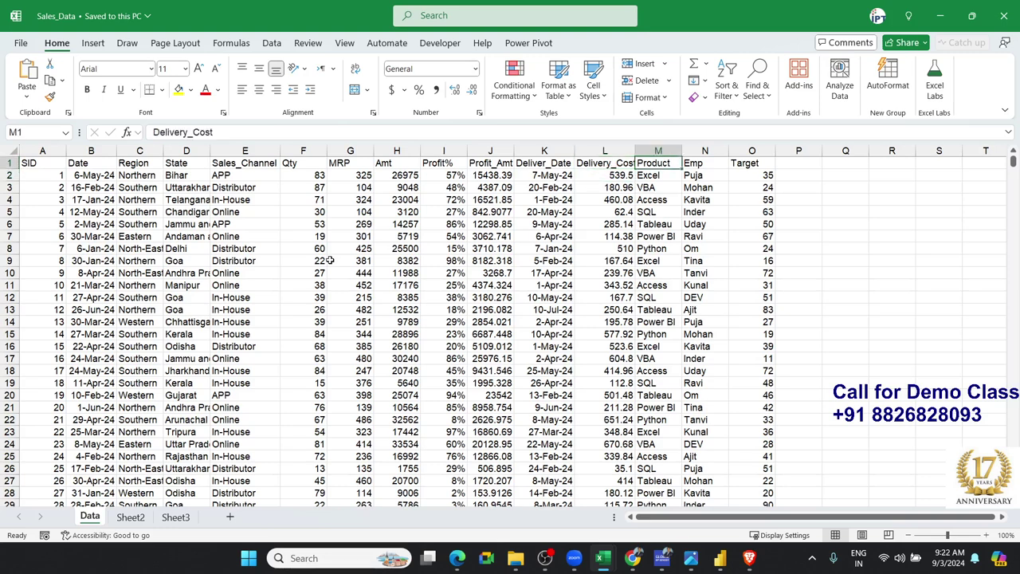
pyautogui.press('Down')
pyautogui.press('Up')
pyautogui.press('Right')
pyautogui.press('Down')
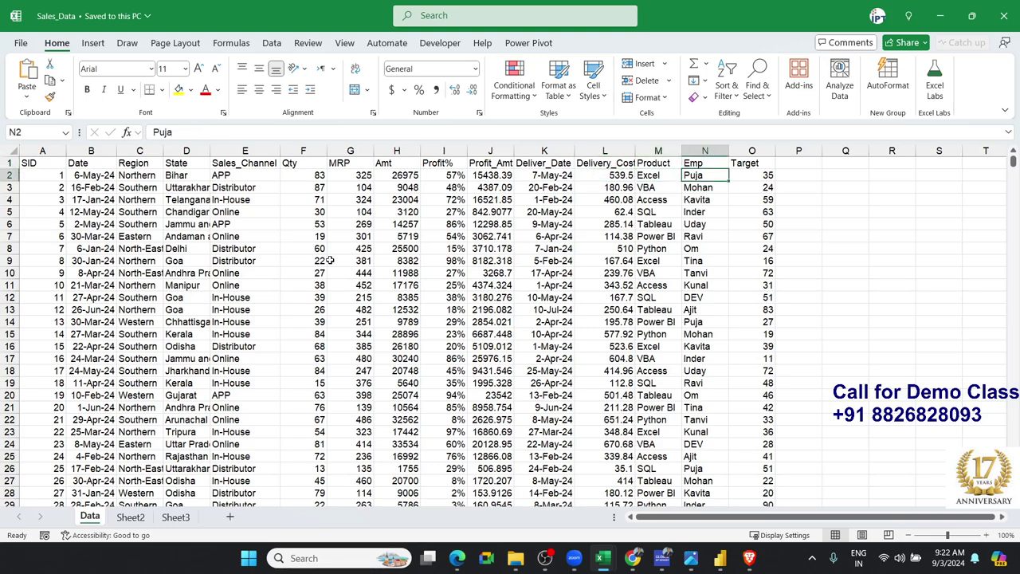
pyautogui.press('Right')
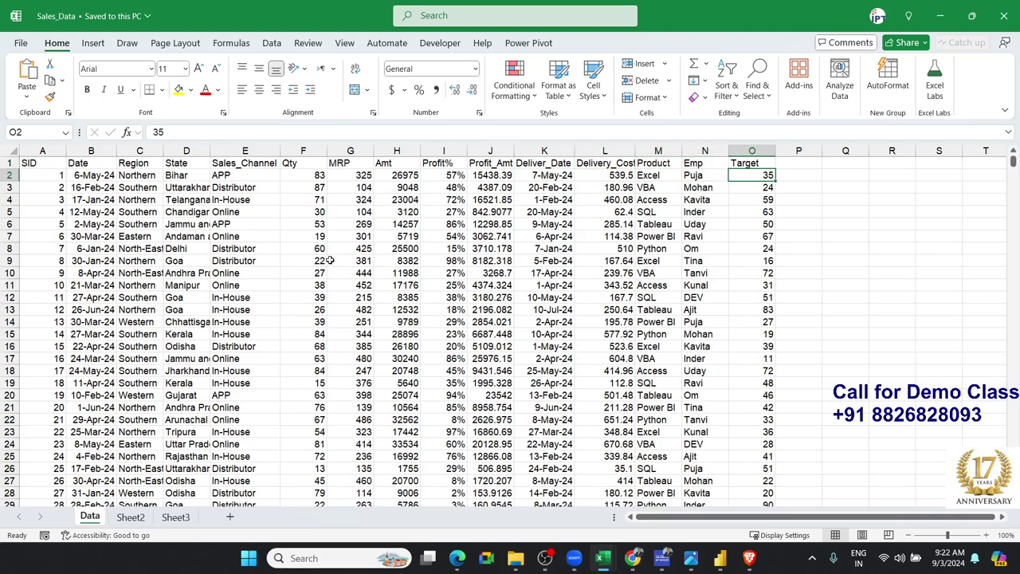
pyautogui.press('Home')
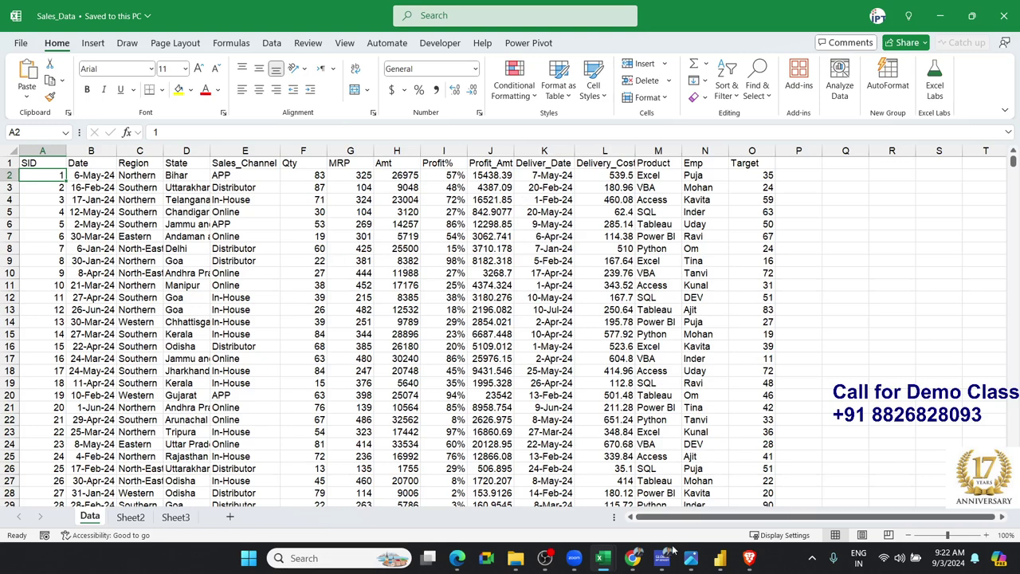
# Bring Power BI Desktop forward and start a new blank report
pyautogui.moveTo(723, 565)
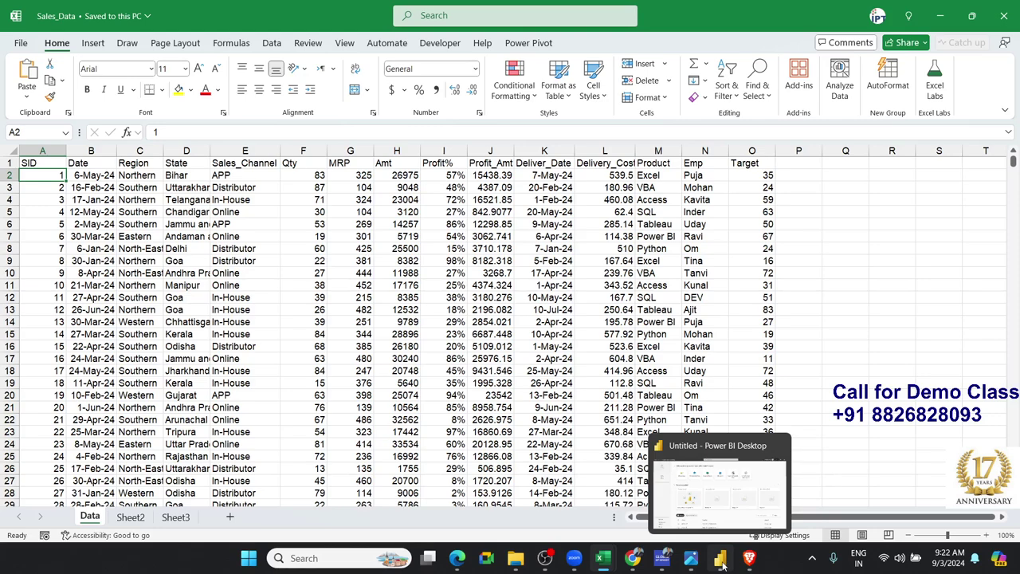
pyautogui.click(714, 479)
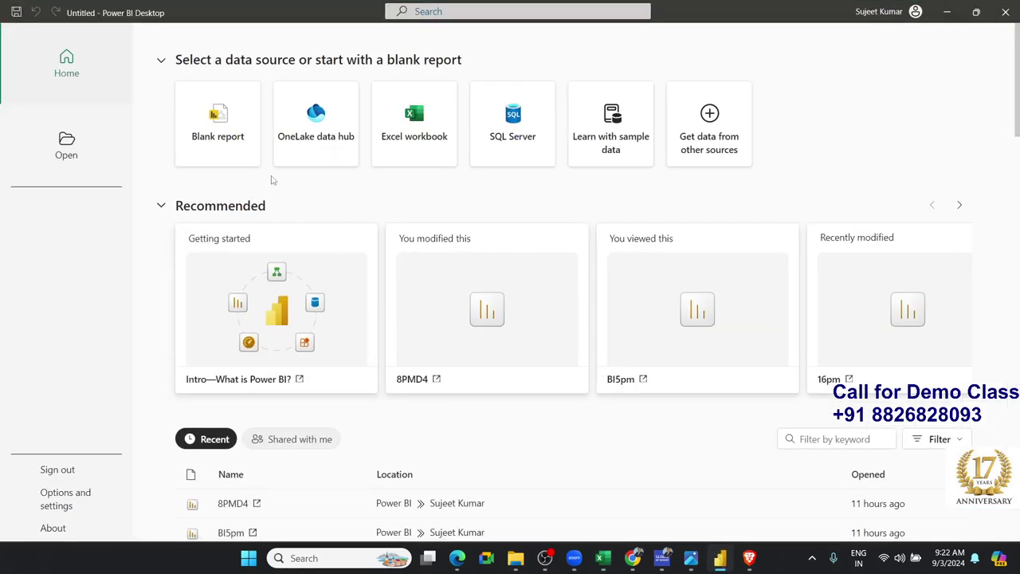
pyautogui.click(229, 162)
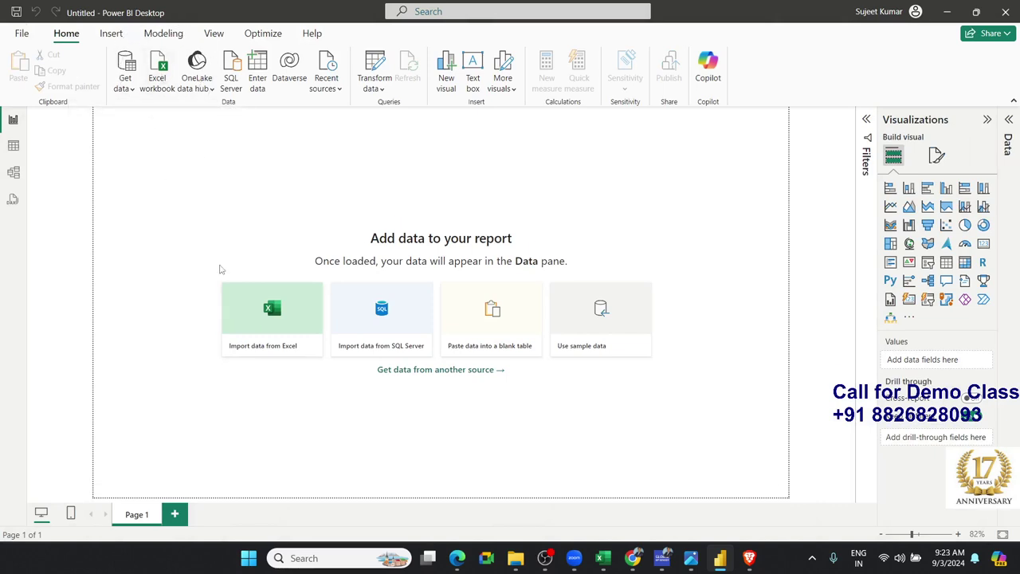
# Import from Excel by opening Sales_Data.xlsx in the D: drive Data folder
pyautogui.click(255, 343)
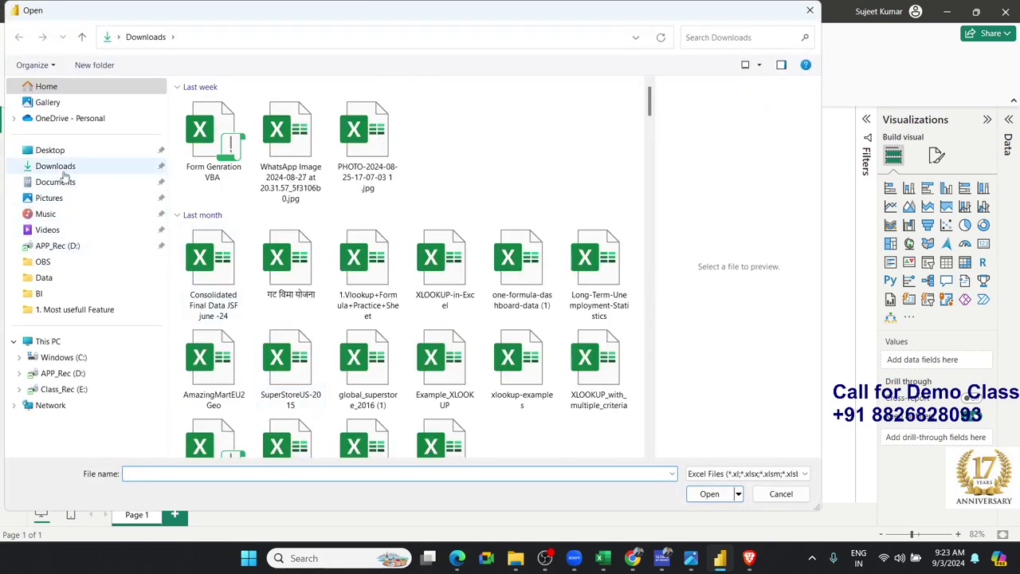
pyautogui.click(70, 277)
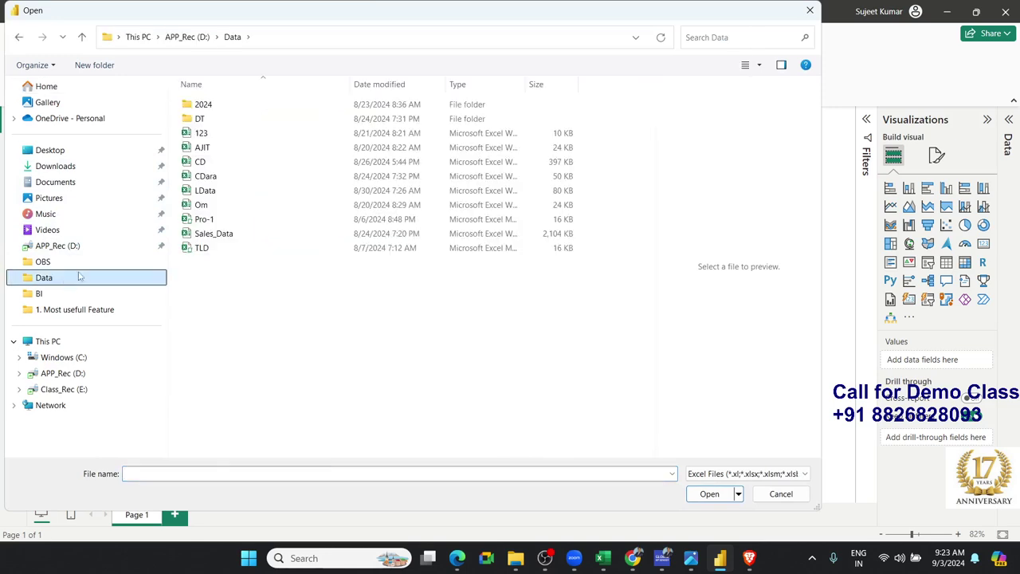
pyautogui.click(206, 235)
pyautogui.click(722, 496)
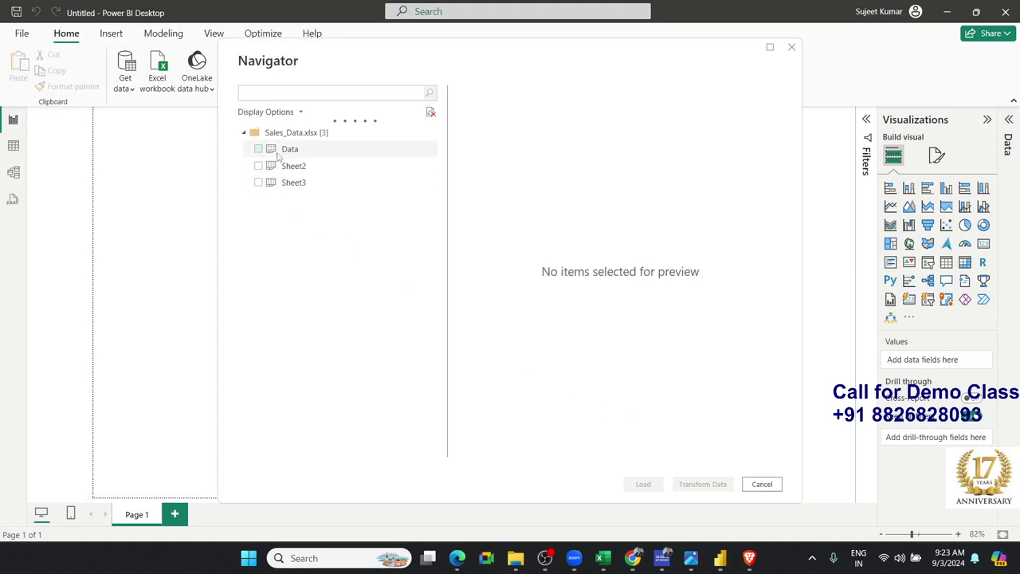
# Preview and tick the Data sheet in the Navigator, then load it into the report
pyautogui.click(280, 150)
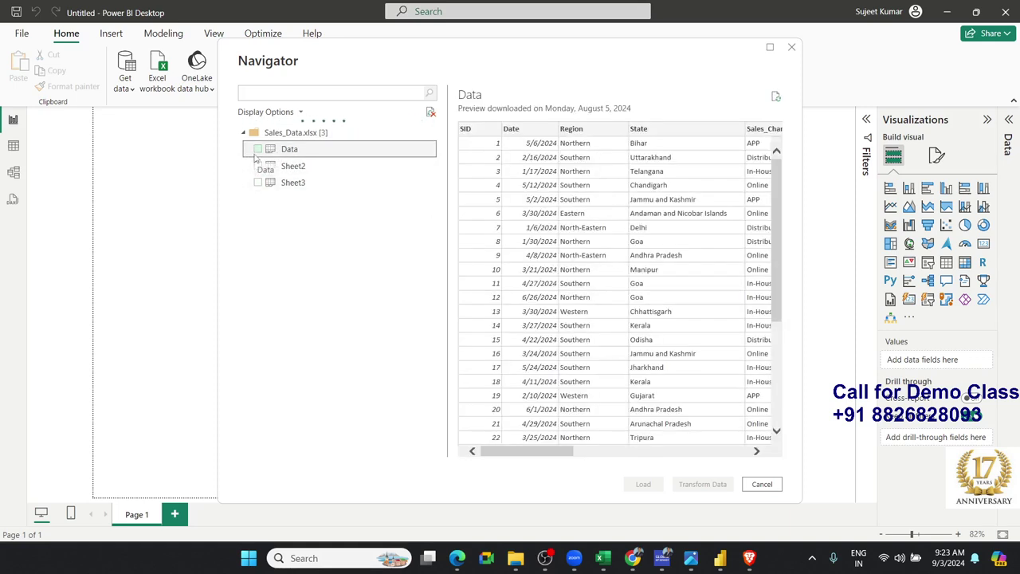
pyautogui.click(256, 150)
pyautogui.click(636, 486)
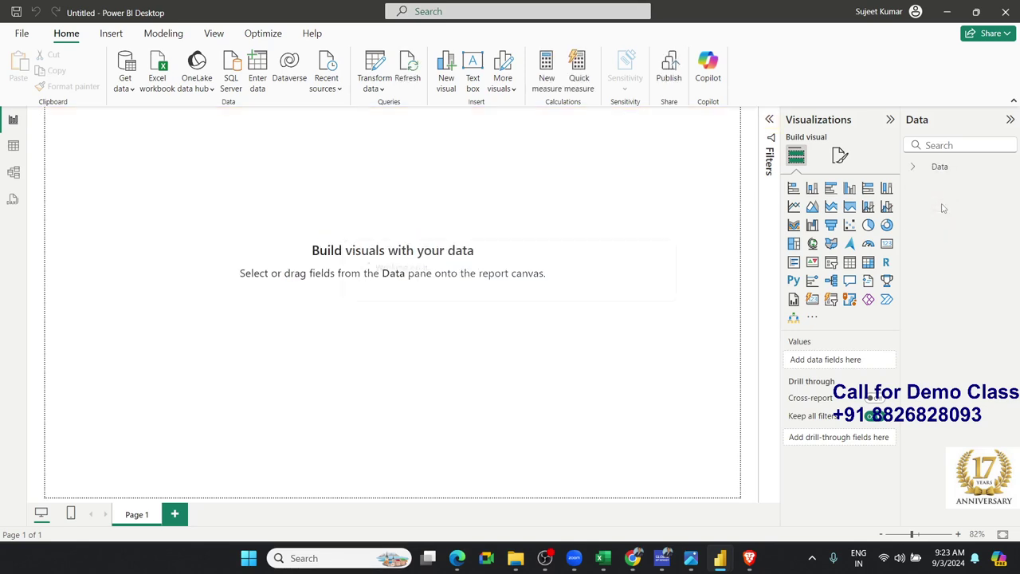
# In Table view, format Profit% as a percentage and set Profit_Amt to 0 decimal places
pyautogui.click(913, 168)
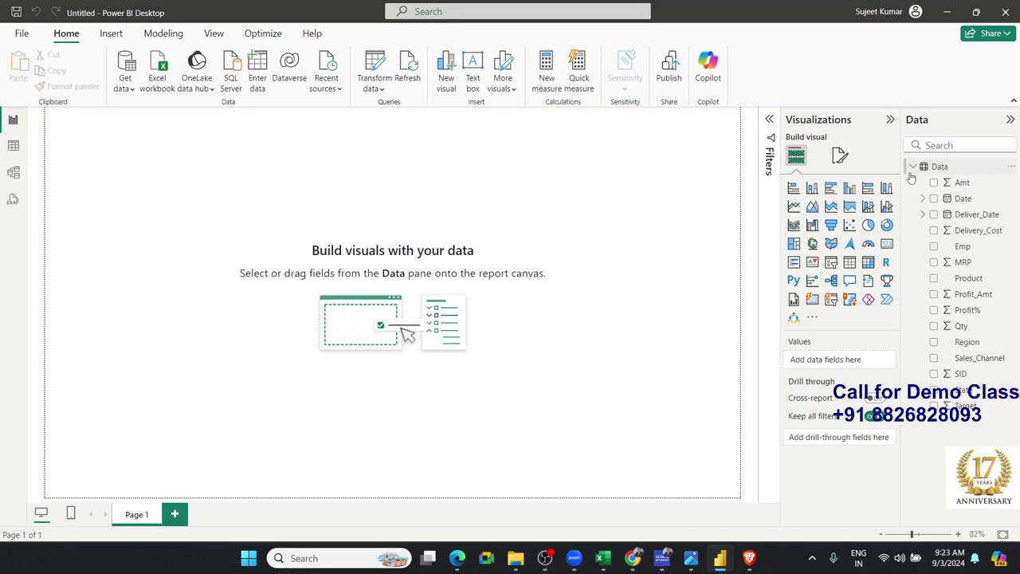
pyautogui.click(23, 150)
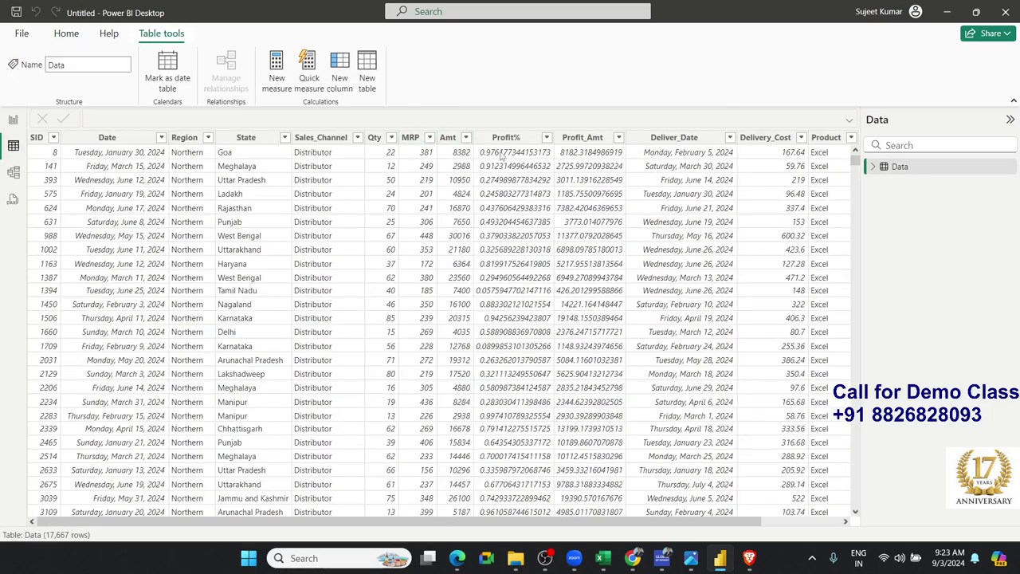
pyautogui.click(503, 143)
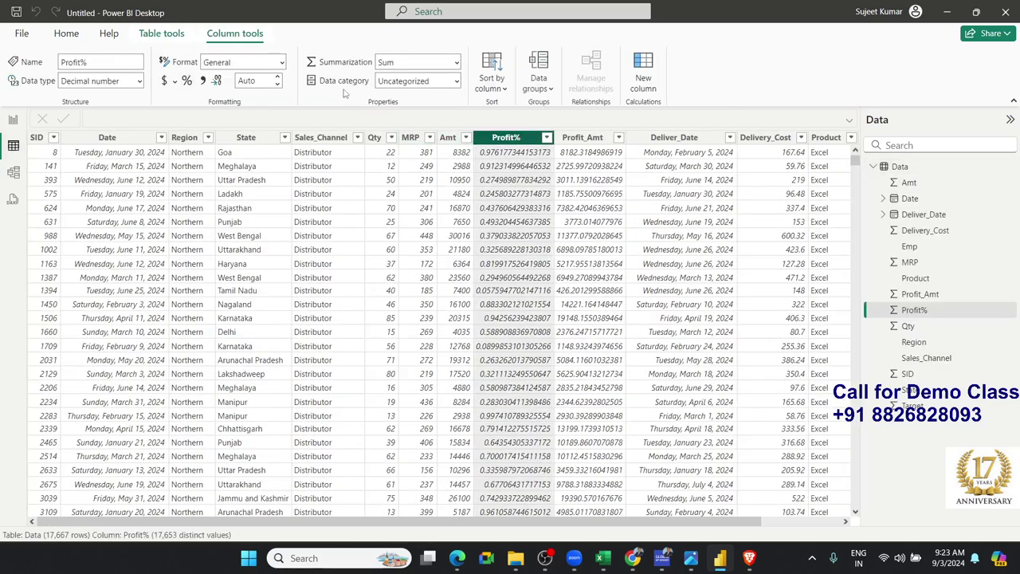
pyautogui.click(187, 81)
pyautogui.click(558, 137)
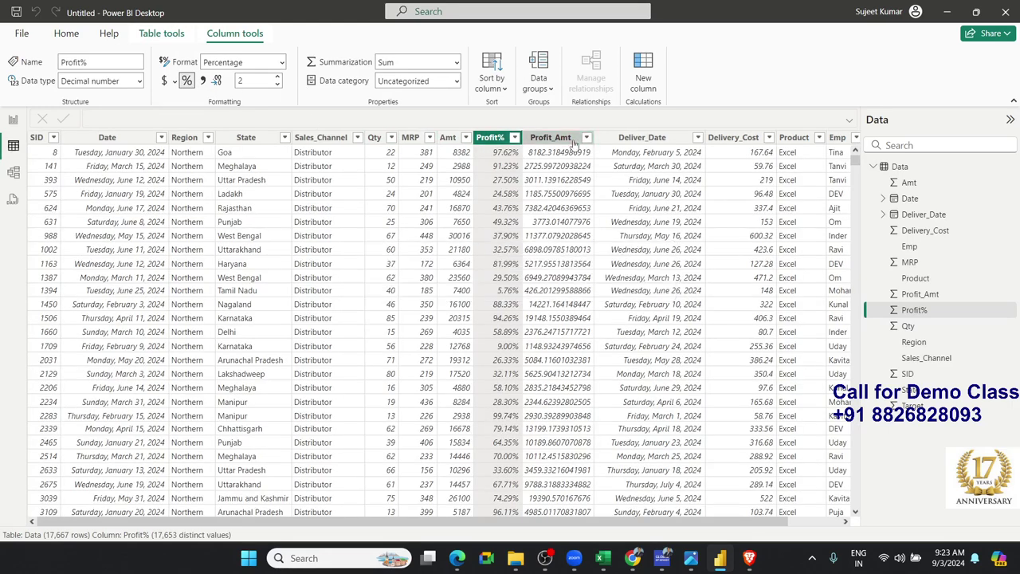
pyautogui.click(260, 84)
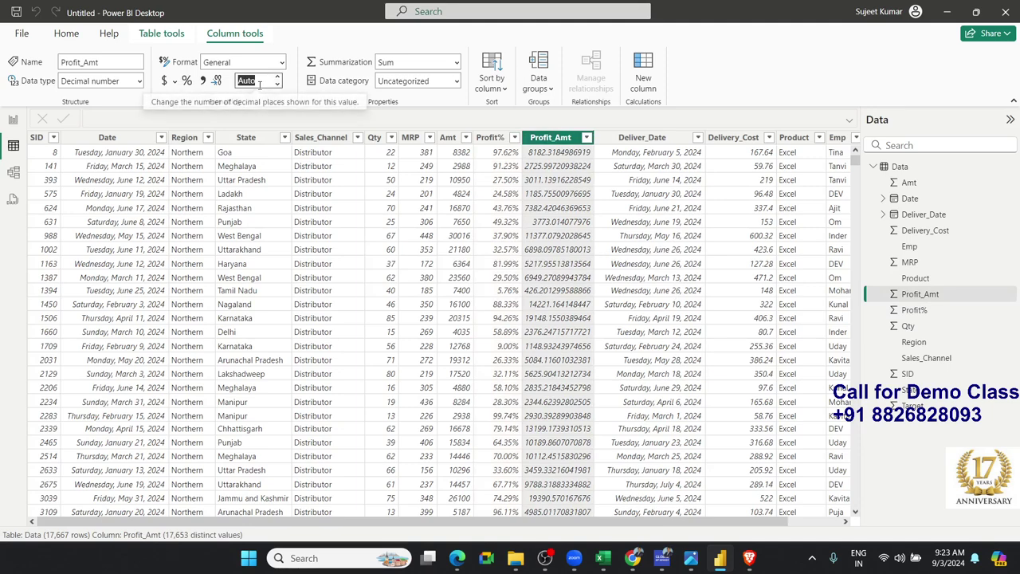
pyautogui.write('0')
pyautogui.press('Return')
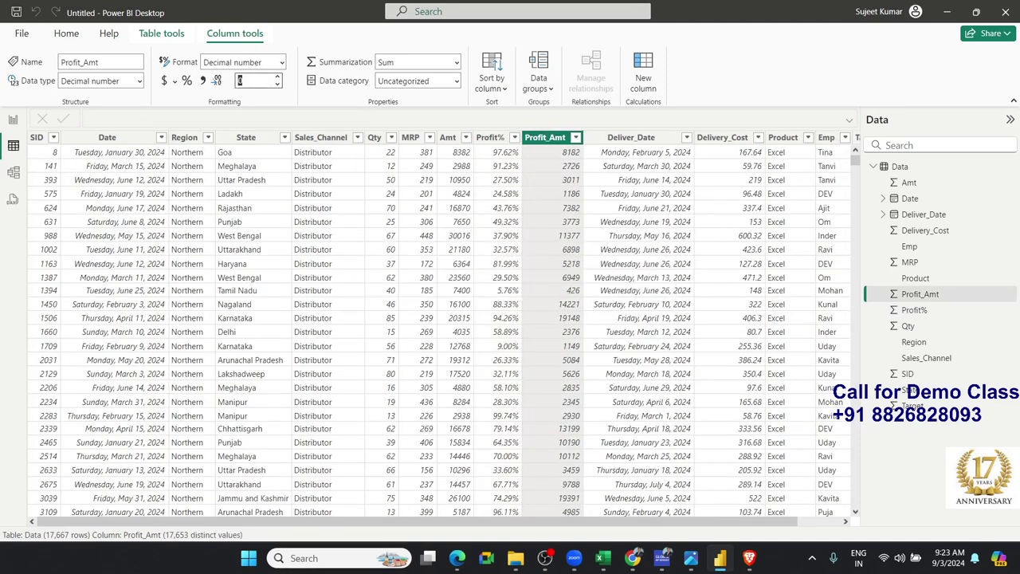
# Back in Report view, open the page's Wallpaper settings to browse for an image
pyautogui.click(13, 120)
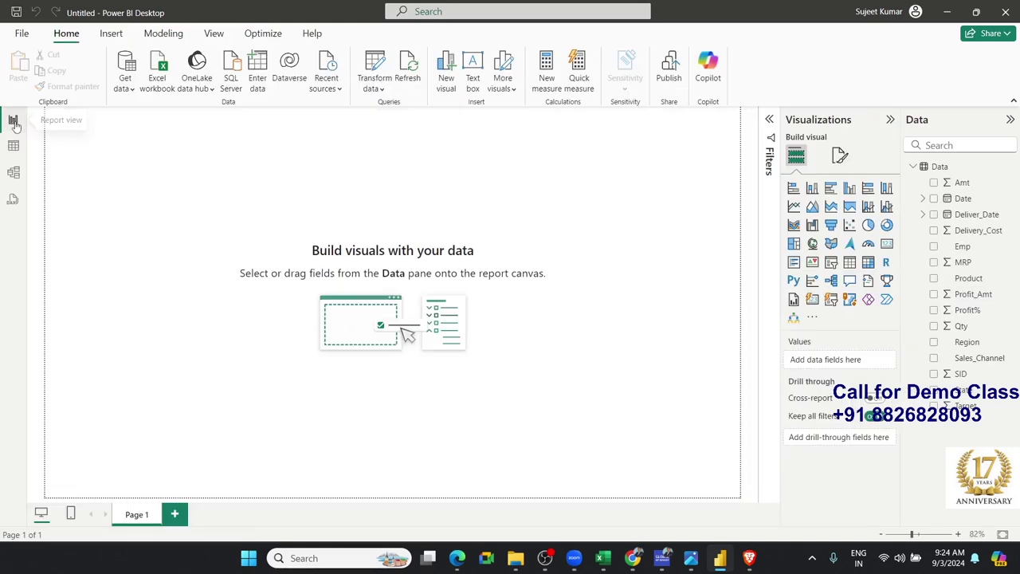
pyautogui.moveTo(241, 354); pyautogui.dragTo(577, 424)
pyautogui.click(839, 156)
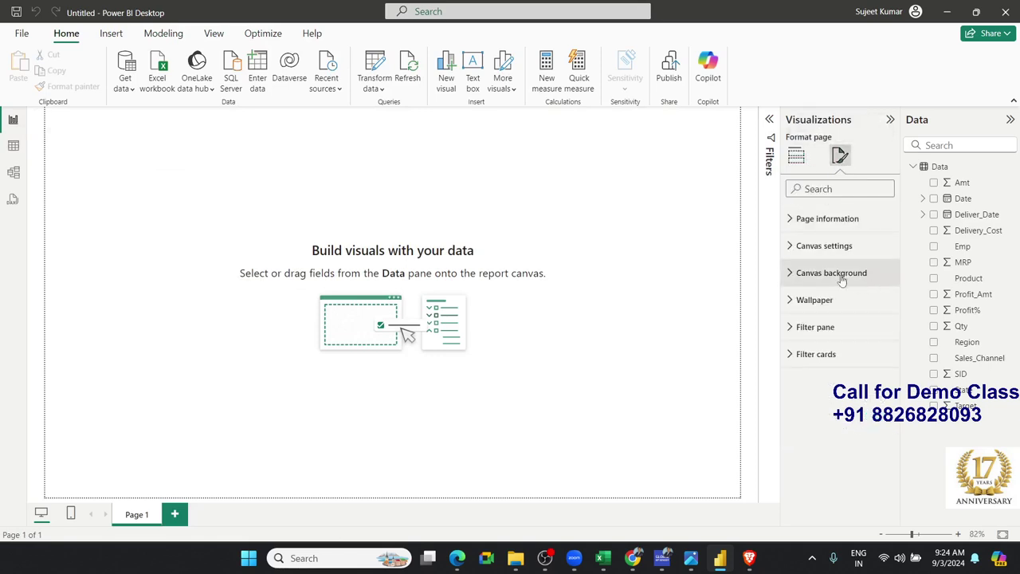
pyautogui.click(827, 299)
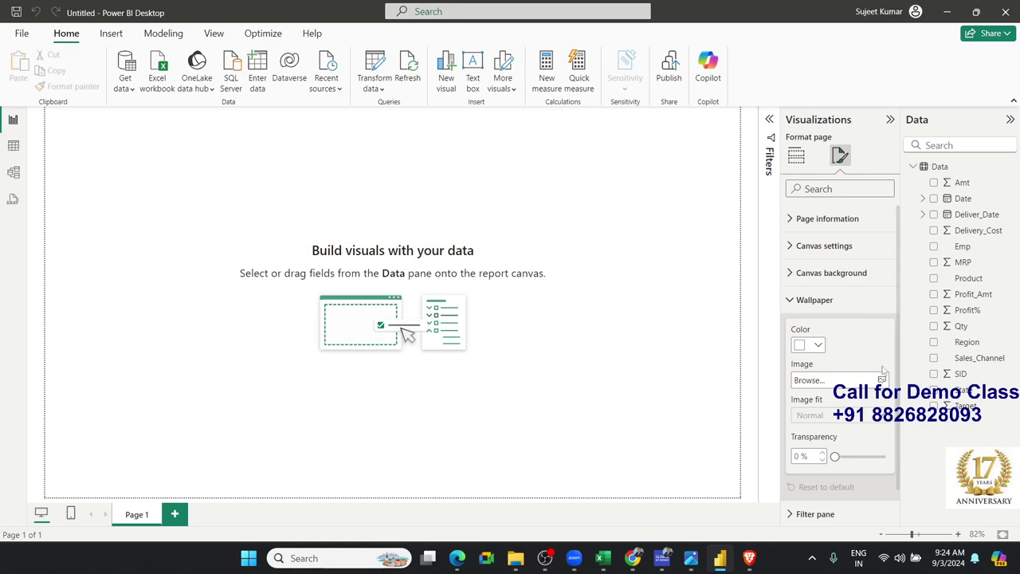
pyautogui.click(882, 381)
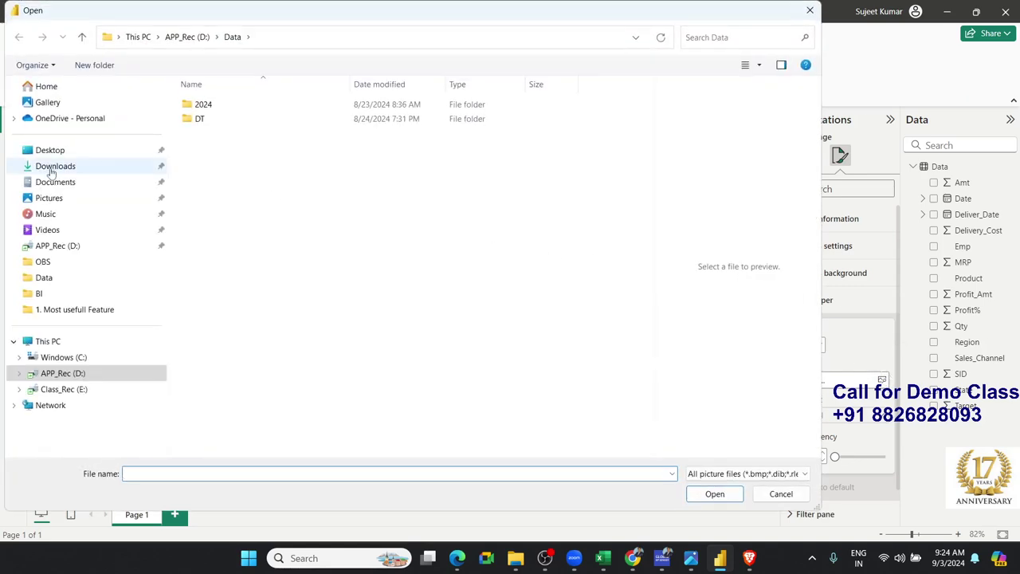
# Search the Downloads folder and choose the pink abstract images.jpg as the wallpaper
pyautogui.click(60, 167)
pyautogui.click(286, 259)
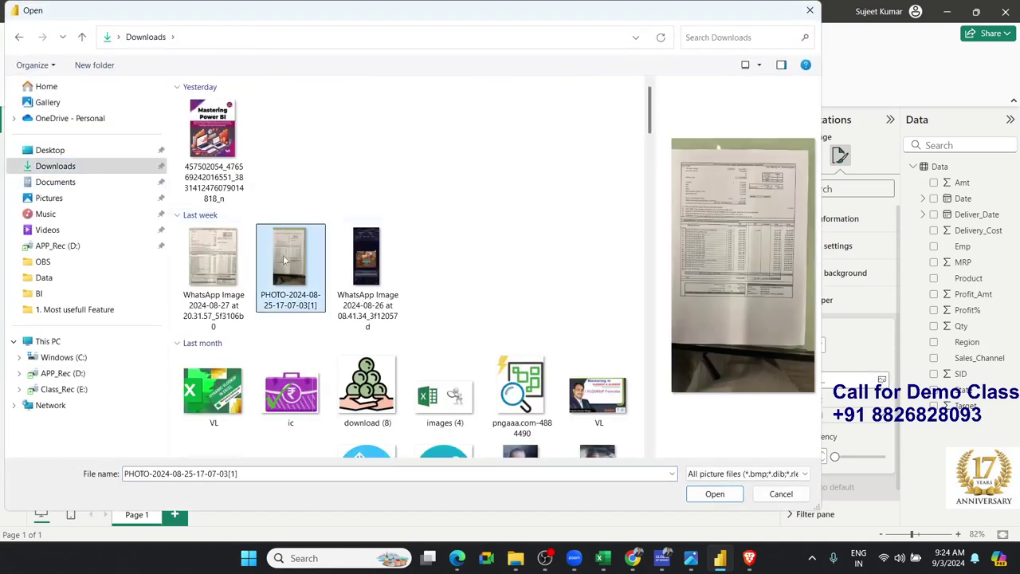
pyautogui.scroll(-5, 285, 261)
pyautogui.click(598, 295)
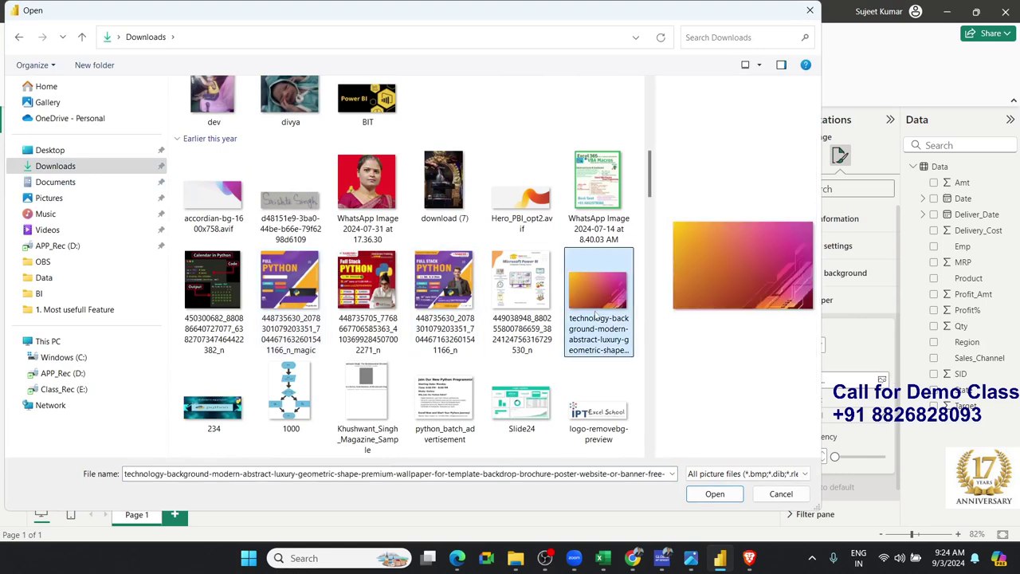
pyautogui.scroll(-5, 597, 315)
pyautogui.scroll(-5, 596, 315)
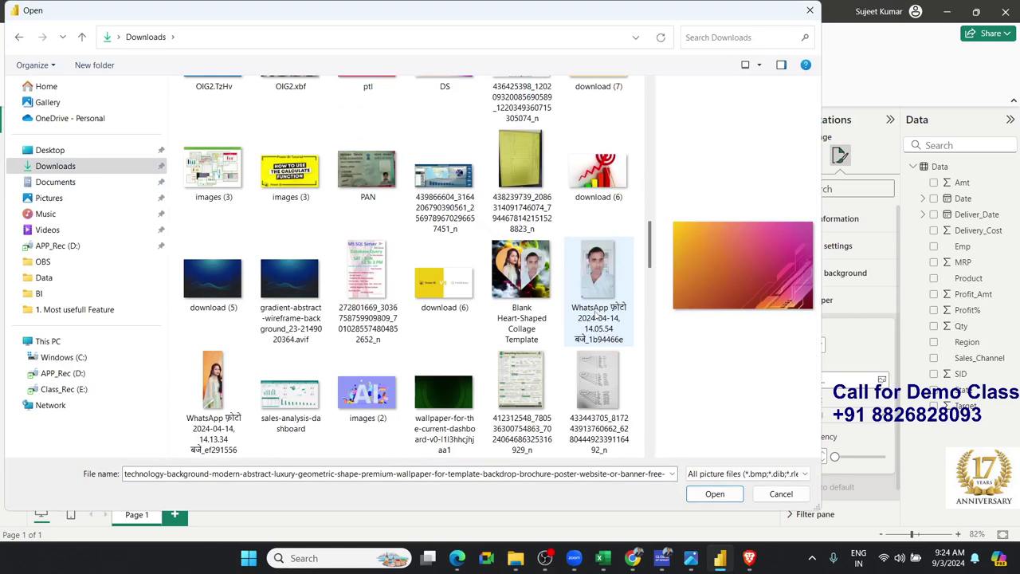
pyautogui.click(598, 171)
pyautogui.scroll(-5, 594, 333)
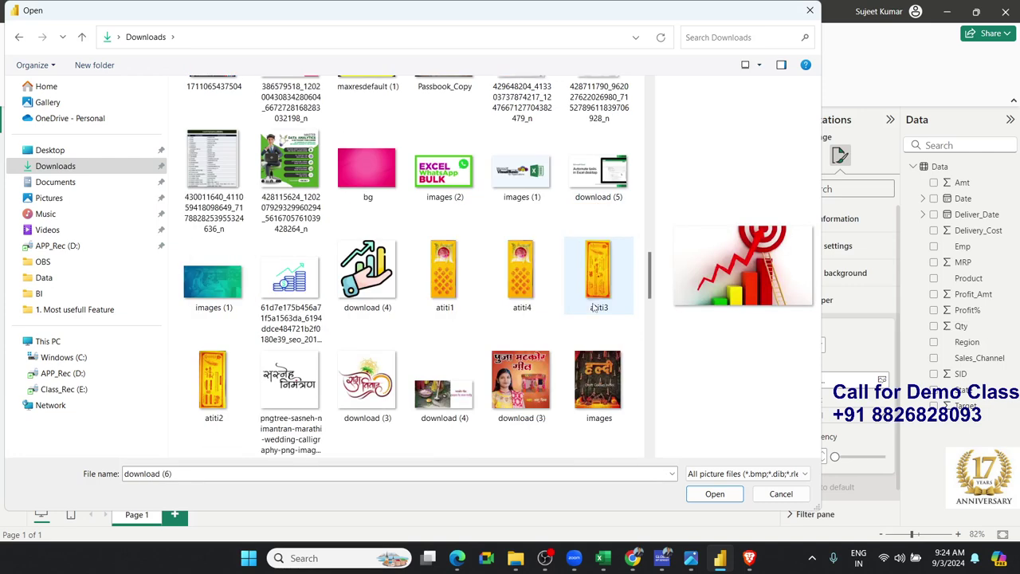
pyautogui.scroll(-3, 593, 333)
pyautogui.scroll(-5, 594, 333)
pyautogui.scroll(-5, 594, 334)
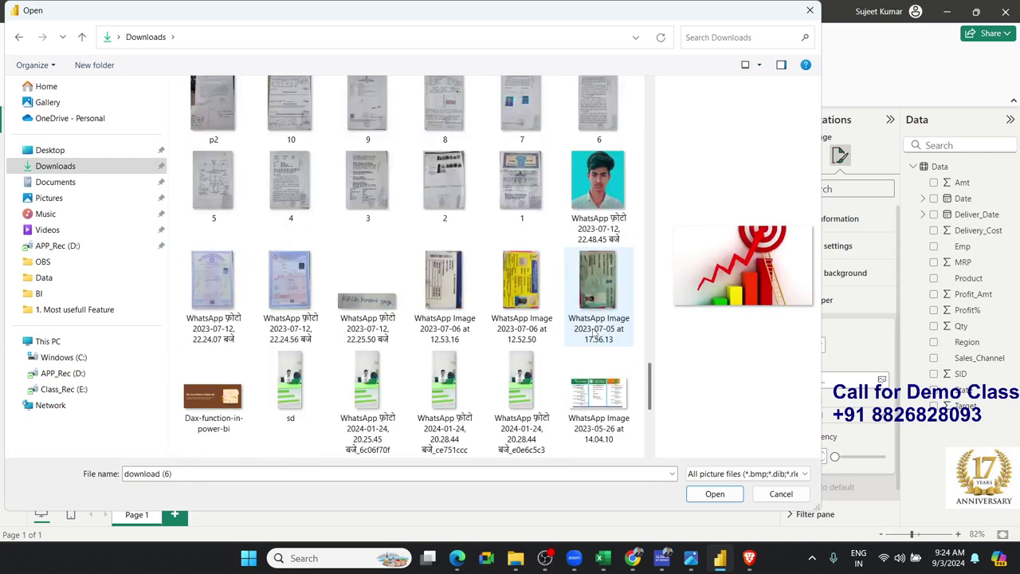
pyautogui.scroll(-5, 593, 334)
pyautogui.scroll(-3, 593, 333)
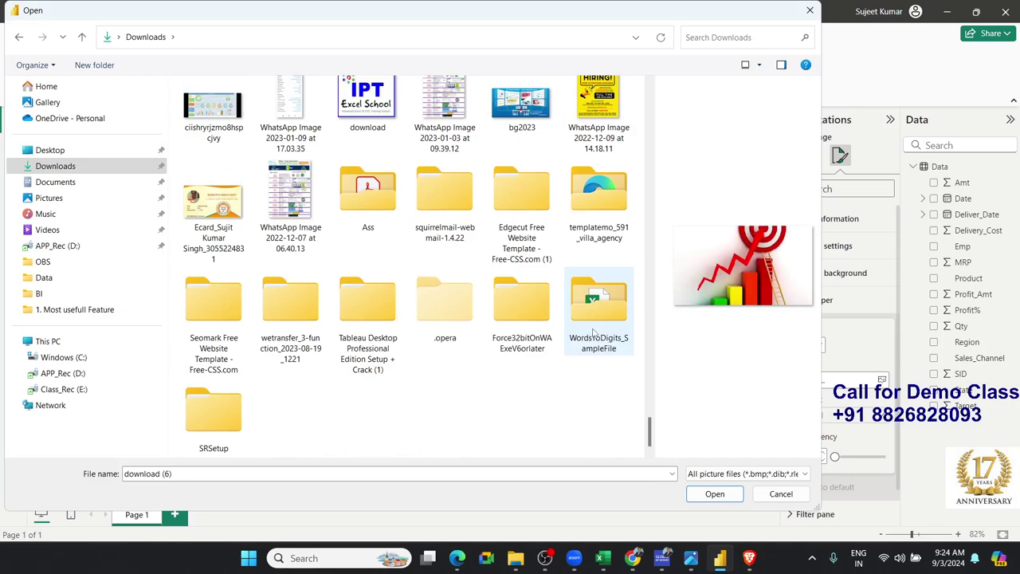
pyautogui.scroll(6, 594, 333)
pyautogui.scroll(6, 593, 333)
pyautogui.scroll(6, 594, 334)
pyautogui.scroll(5, 594, 333)
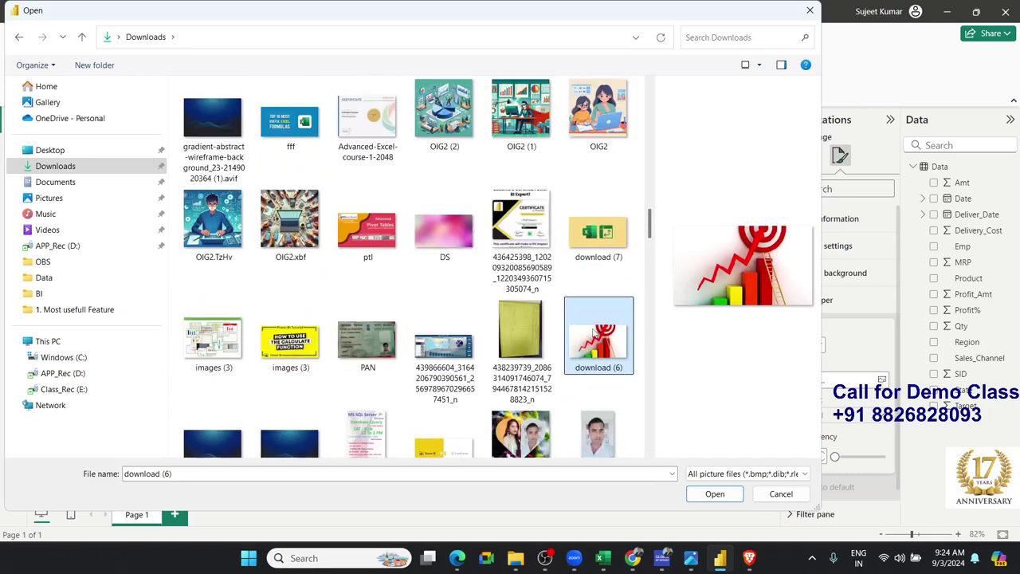
pyautogui.scroll(3, 594, 328)
pyautogui.scroll(3, 594, 329)
pyautogui.scroll(3, 593, 329)
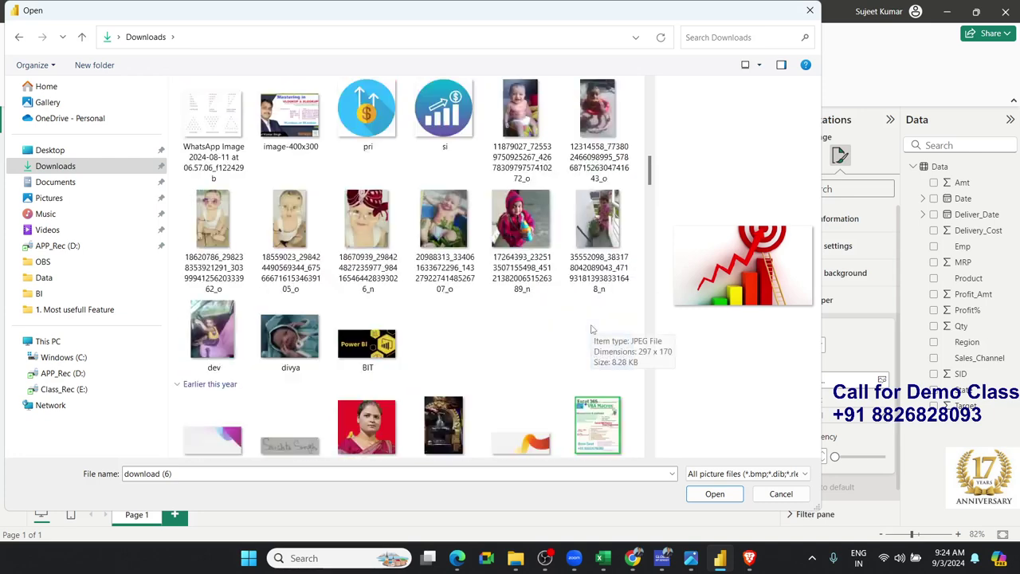
pyautogui.scroll(3, 594, 328)
pyautogui.scroll(-3, 592, 328)
pyautogui.scroll(-3, 593, 328)
pyautogui.scroll(-3, 592, 328)
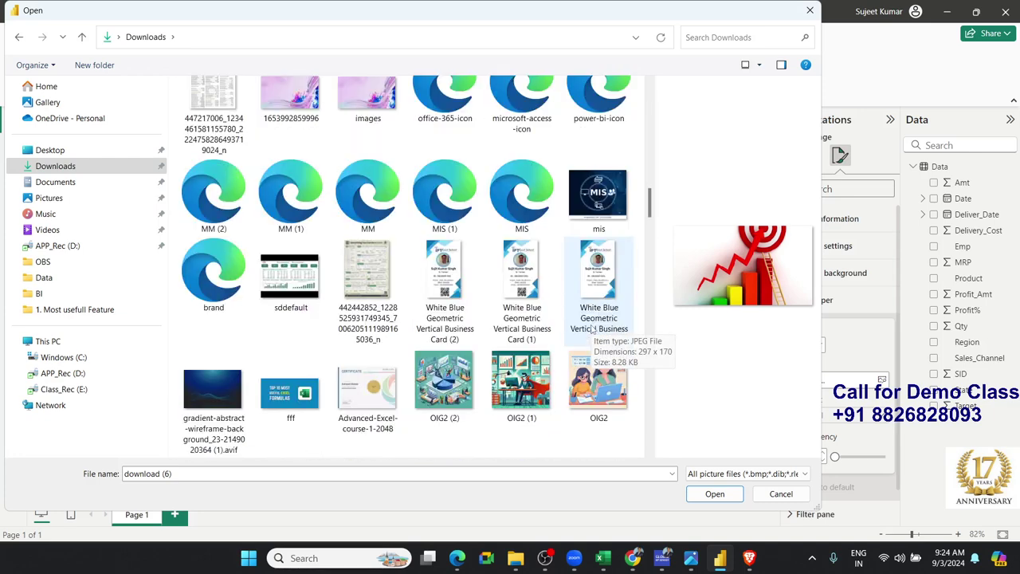
pyautogui.scroll(-3, 594, 332)
pyautogui.scroll(-3, 593, 332)
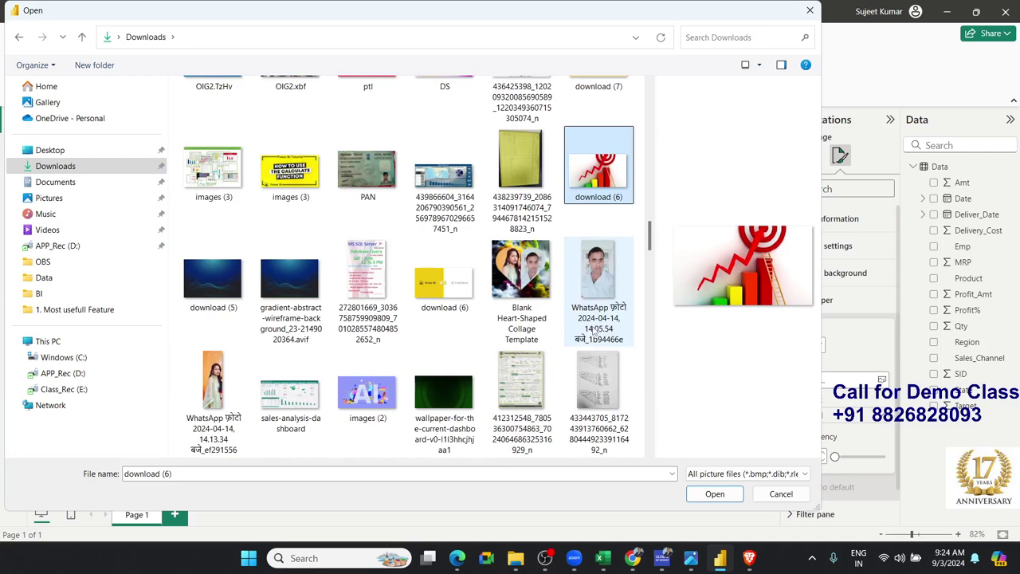
pyautogui.scroll(5, 594, 331)
pyautogui.scroll(3, 594, 331)
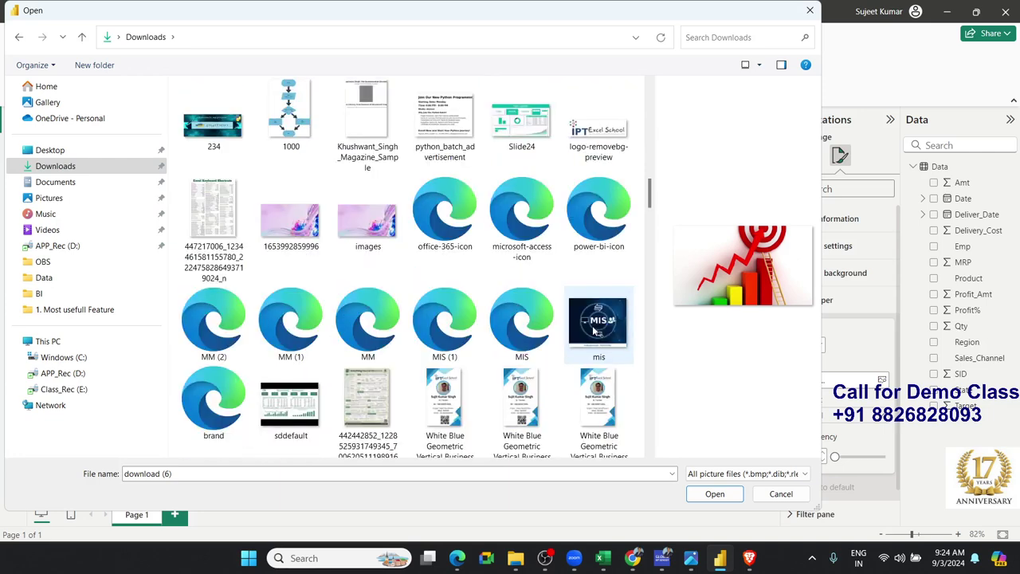
pyautogui.click(373, 228)
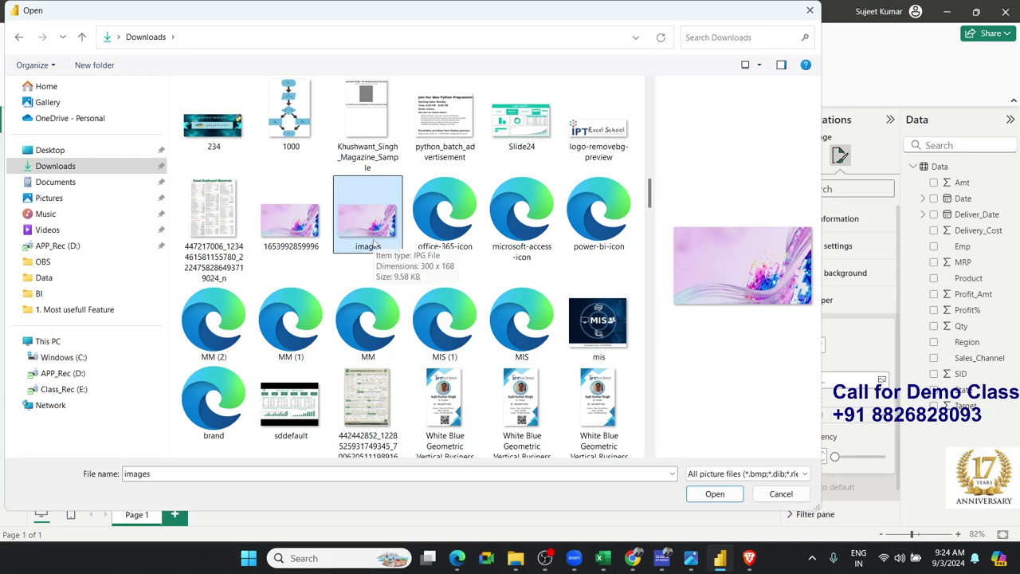
pyautogui.click(715, 494)
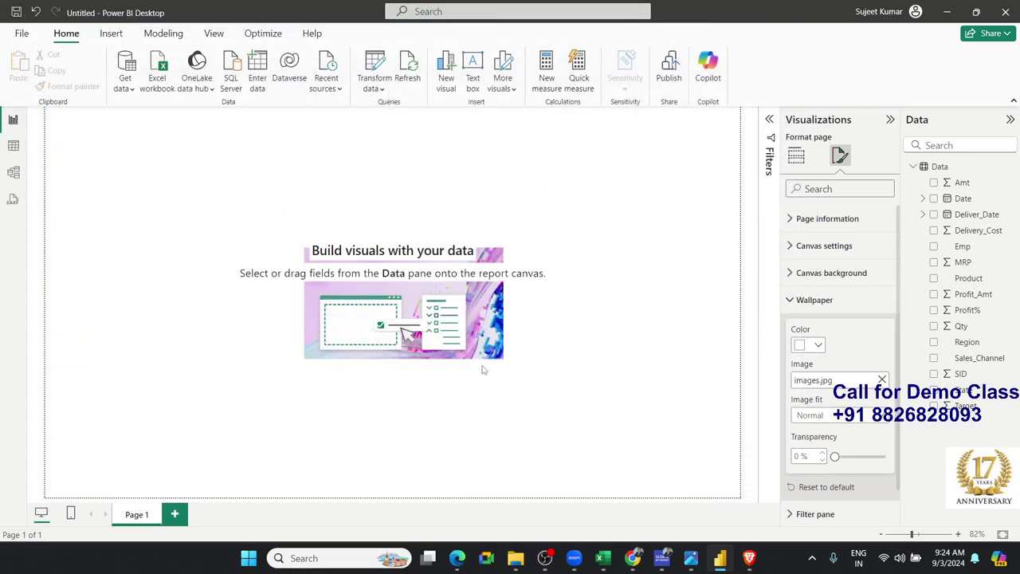
# Set the wallpaper's image fit to Fit and its transparency to 35%
pyautogui.click(835, 421)
pyautogui.click(819, 448)
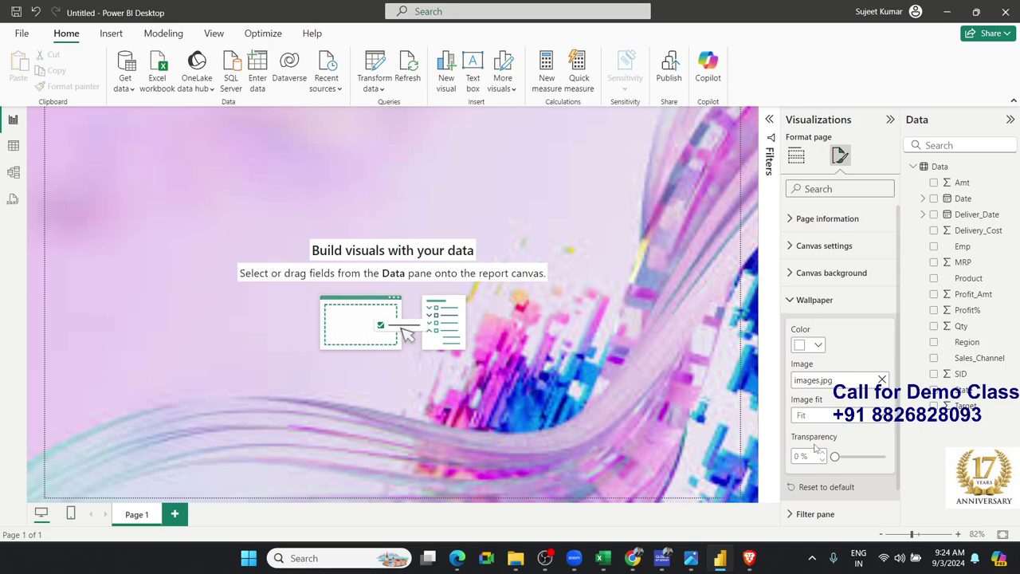
pyautogui.moveTo(836, 455); pyautogui.dragTo(853, 458)
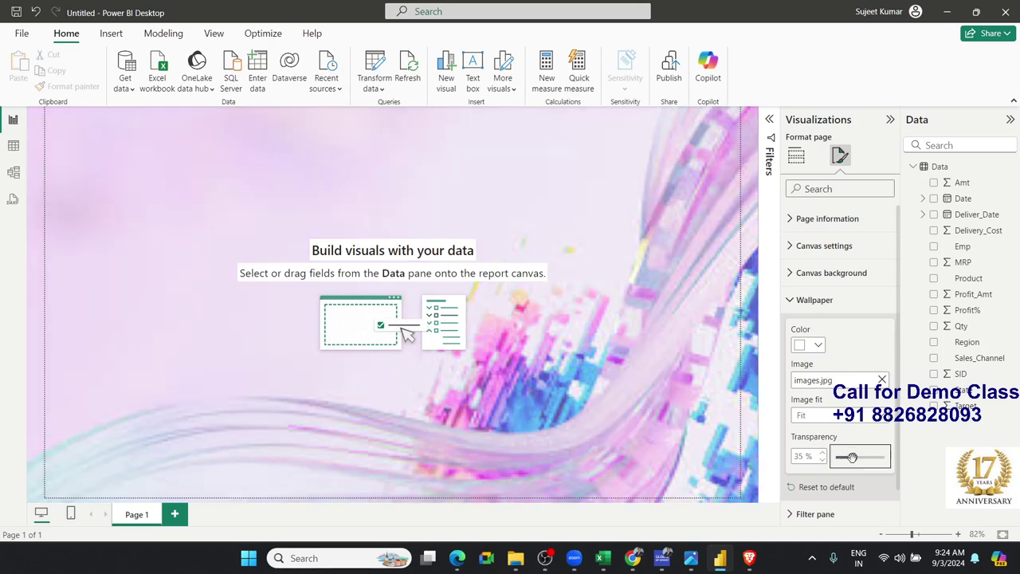
pyautogui.click(522, 198)
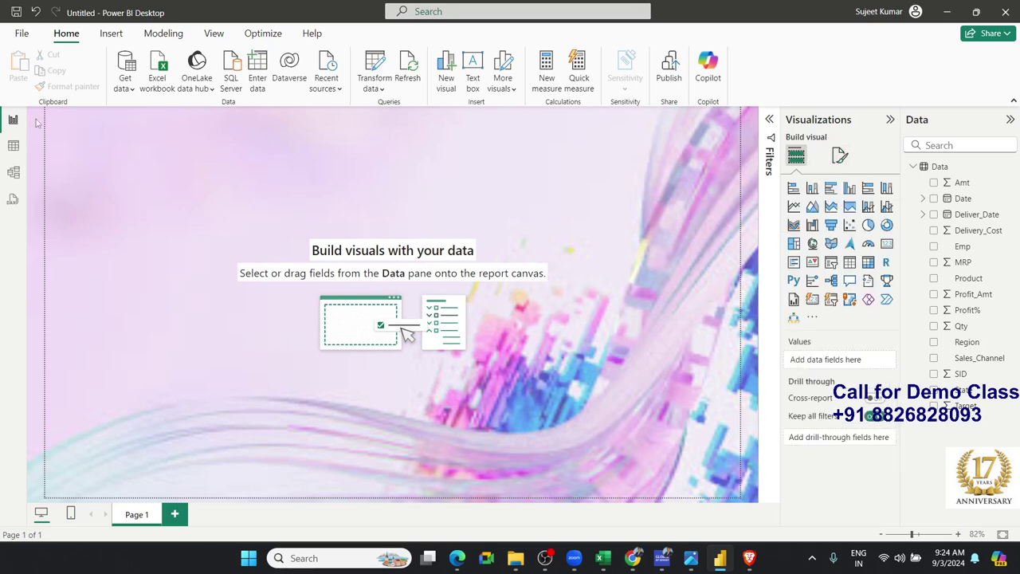
# Add a card showing Sum of Qty (979K) and hide its header icons
pyautogui.moveTo(59, 118); pyautogui.dragTo(133, 182)
pyautogui.moveTo(137, 128); pyautogui.dragTo(214, 202)
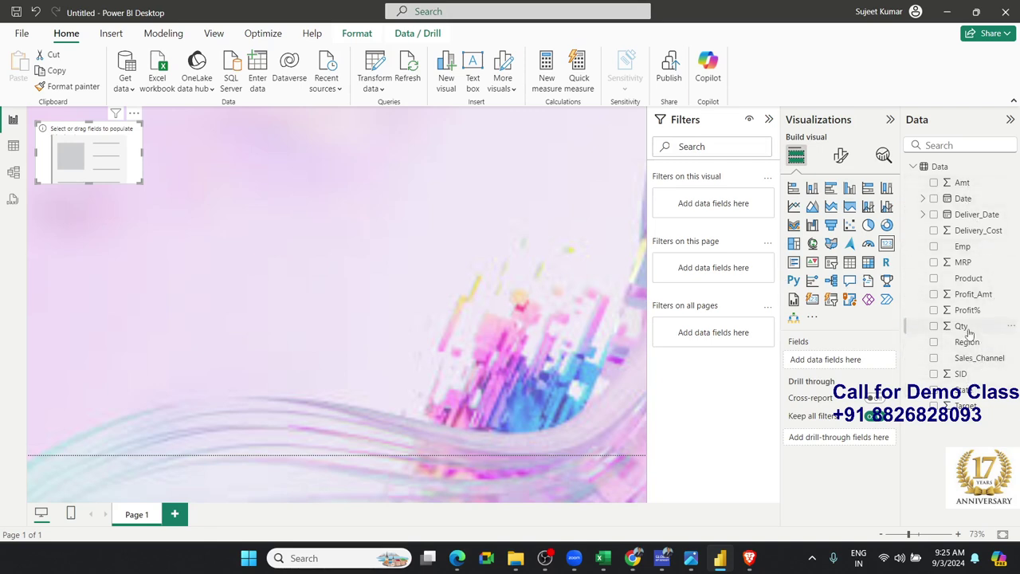
pyautogui.moveTo(967, 332); pyautogui.dragTo(87, 152)
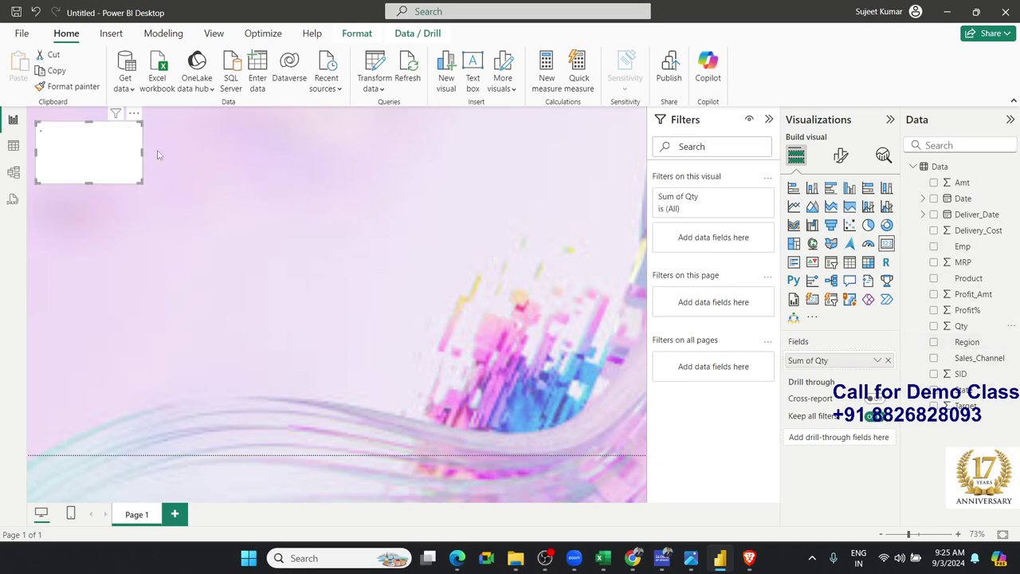
pyautogui.click(840, 156)
pyautogui.click(839, 215)
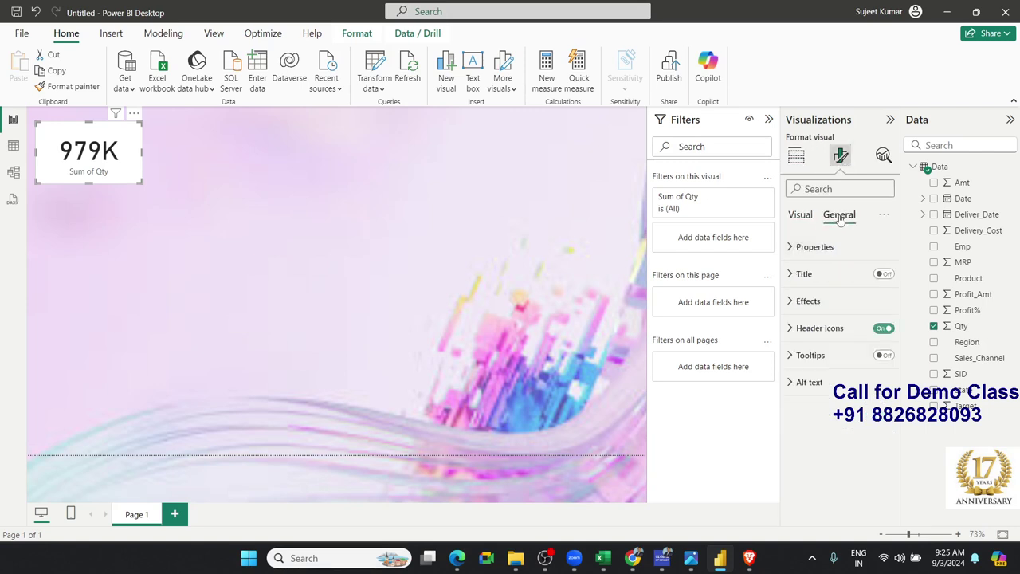
pyautogui.click(881, 329)
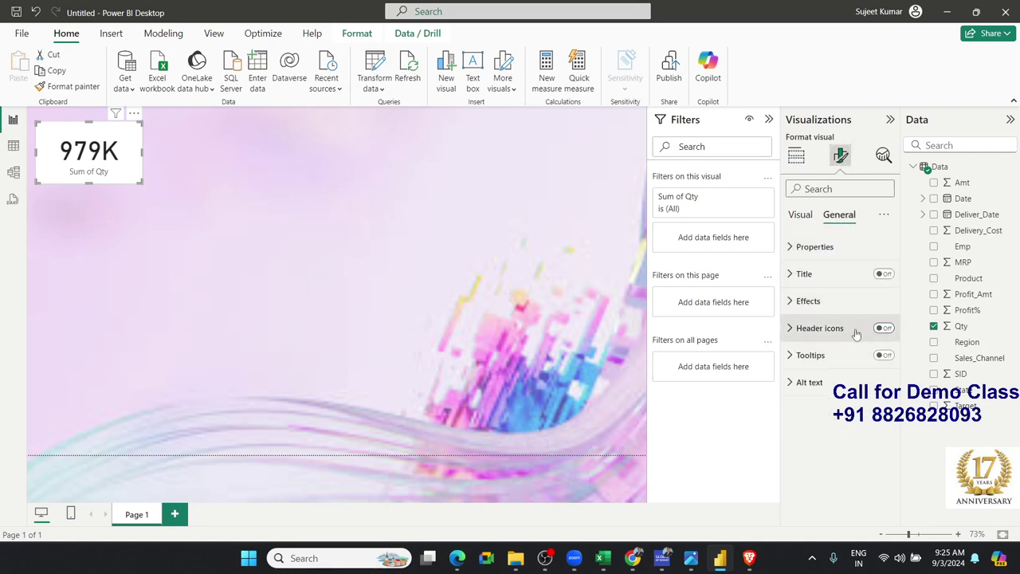
# Give the card a drop shadow and a white border with 15 px rounded corners
pyautogui.click(803, 303)
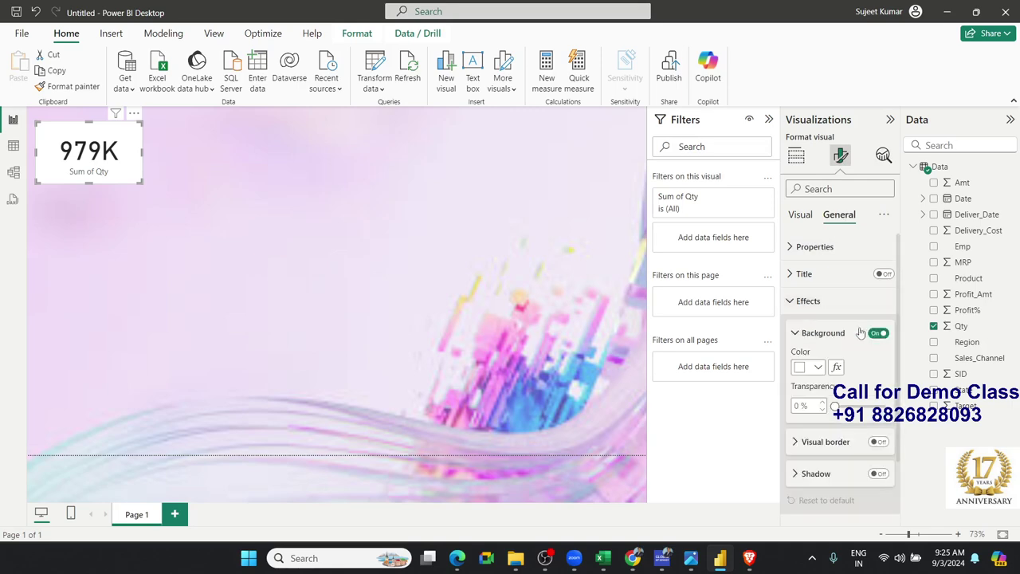
pyautogui.click(880, 474)
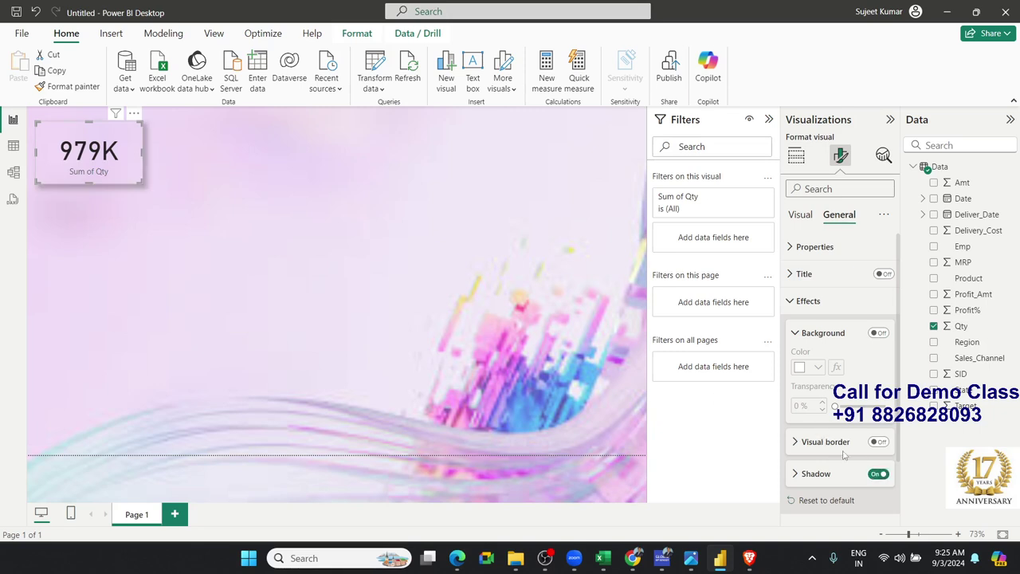
pyautogui.click(878, 442)
pyautogui.click(826, 443)
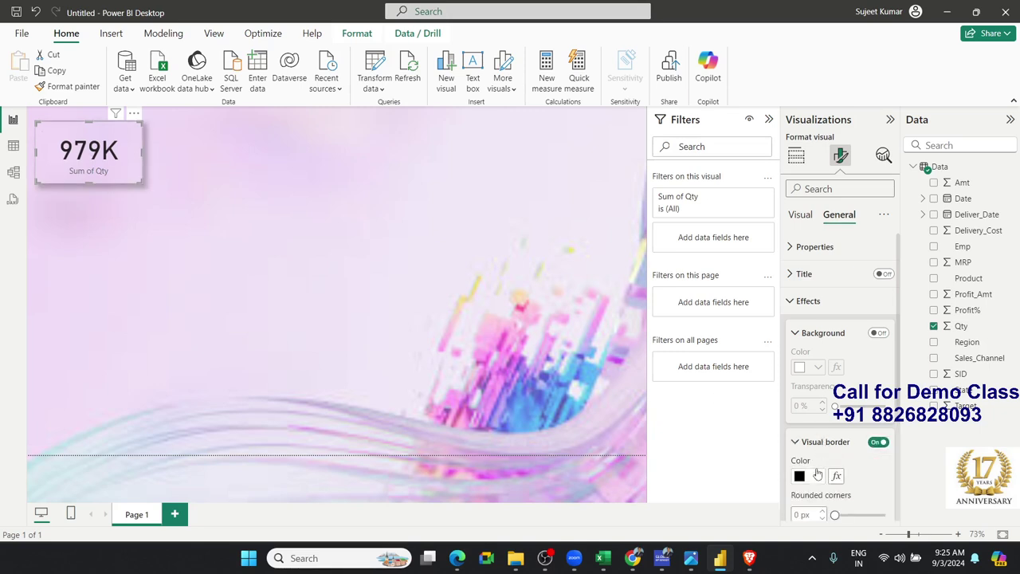
pyautogui.click(817, 475)
pyautogui.click(807, 268)
pyautogui.scroll(-1, 855, 423)
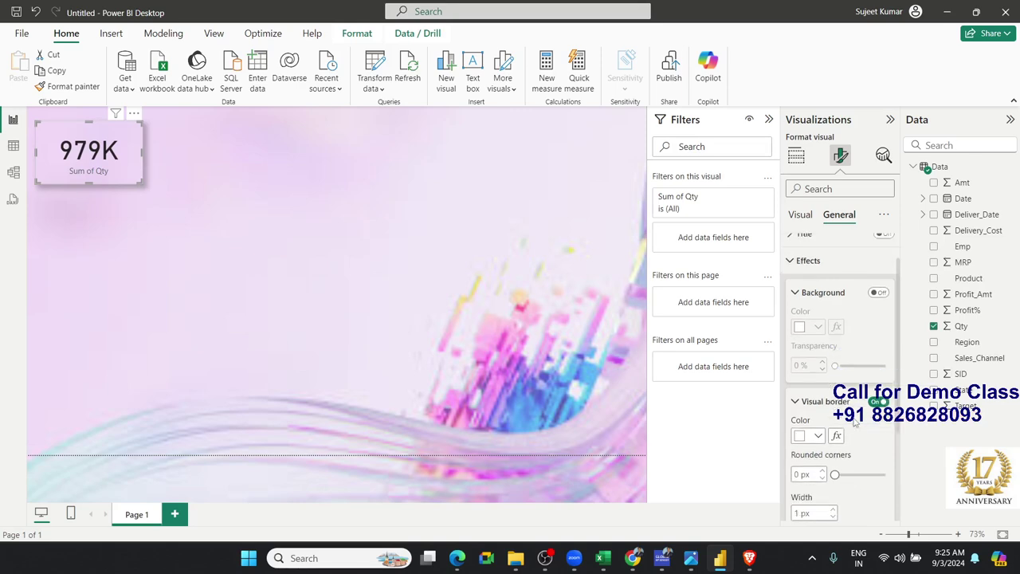
pyautogui.scroll(-1, 855, 422)
pyautogui.moveTo(834, 426); pyautogui.dragTo(851, 428)
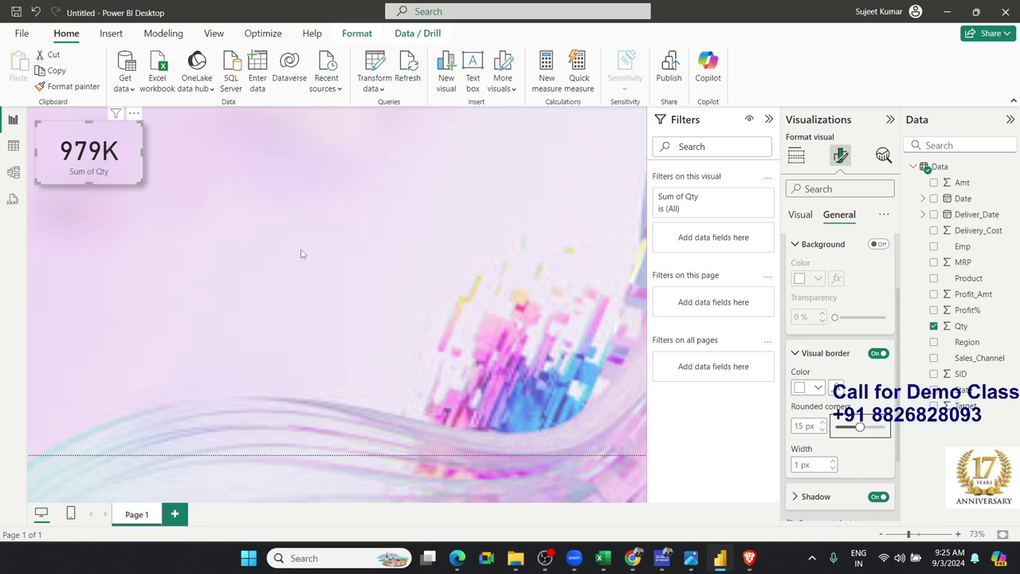
pyautogui.click(274, 229)
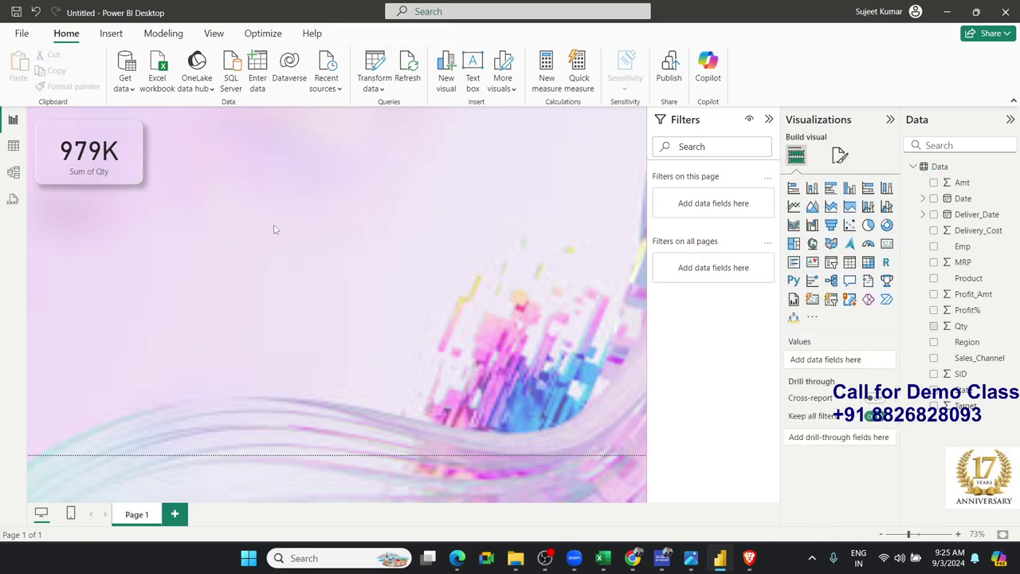
# Rename the card's Sum of Qty field to Sold Qty and shrink the card slightly
pyautogui.click(131, 180)
pyautogui.click(840, 157)
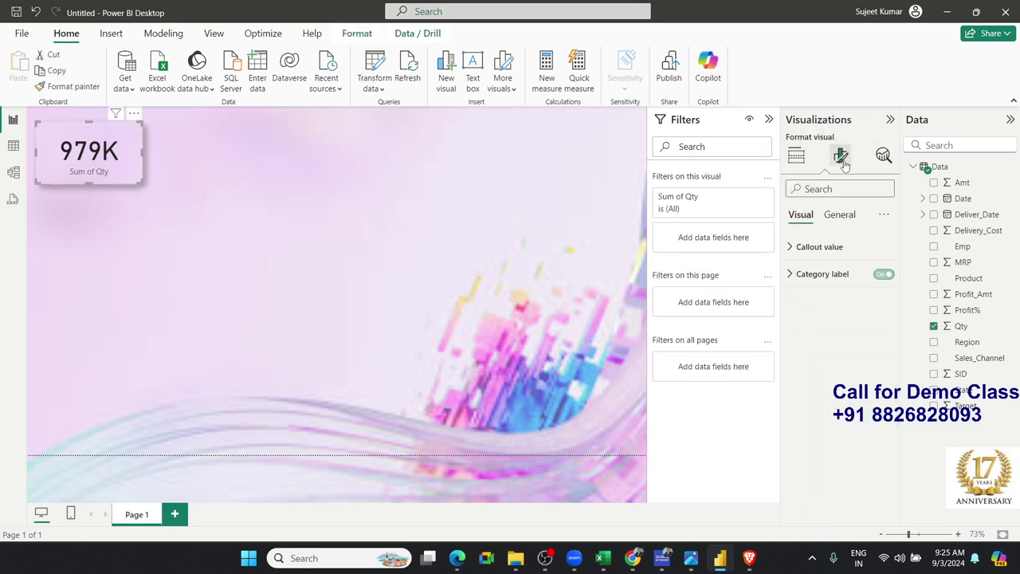
pyautogui.click(804, 159)
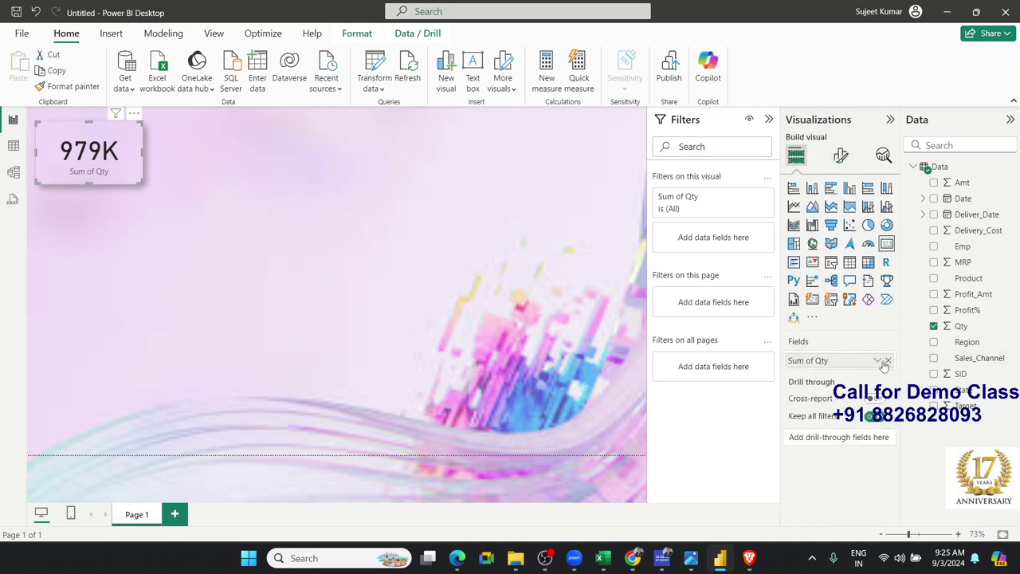
pyautogui.click(883, 364)
pyautogui.click(906, 181)
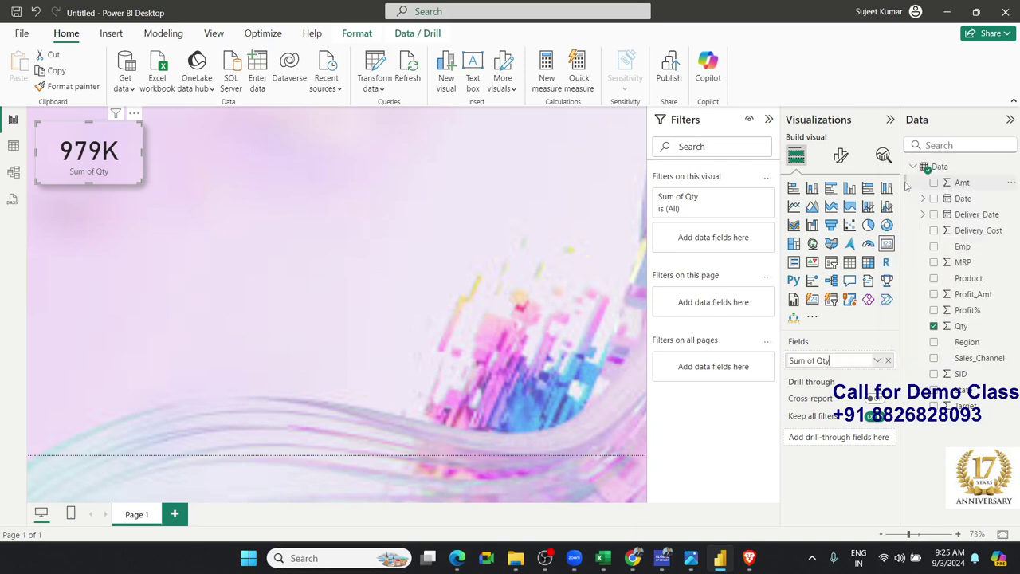
pyautogui.hotkey('ctrl', 'a')
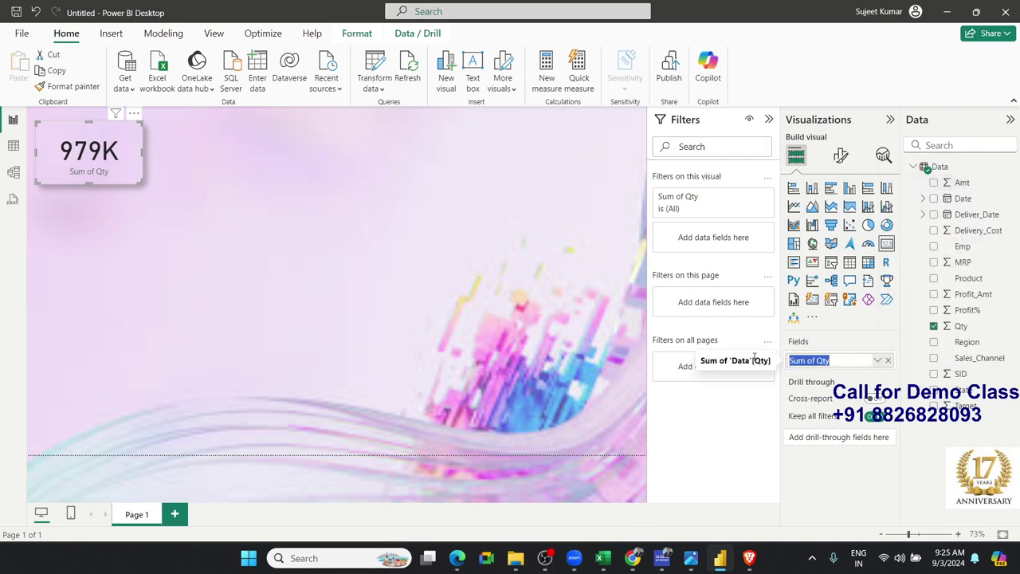
pyautogui.write('Sold')
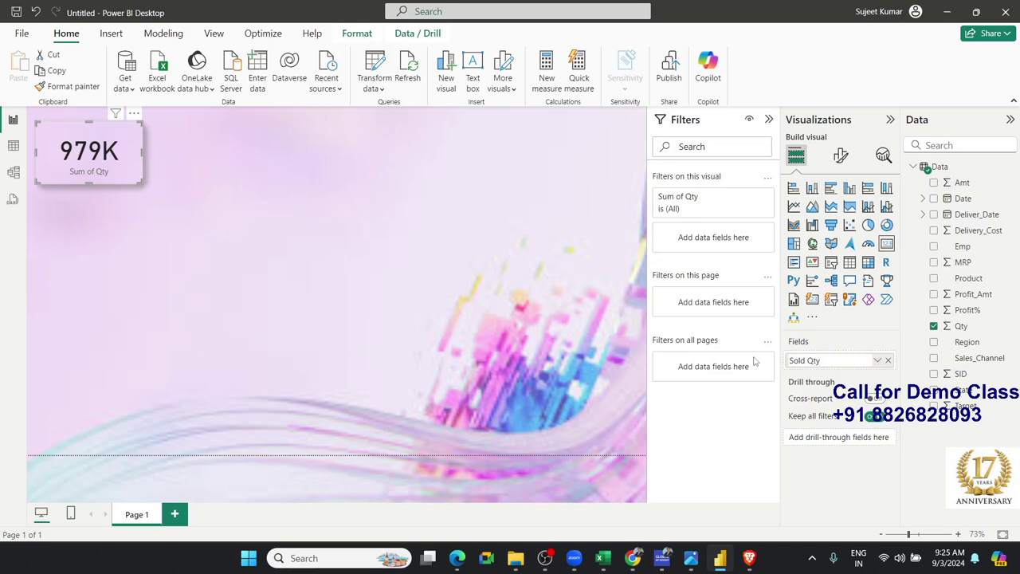
pyautogui.press('Return')
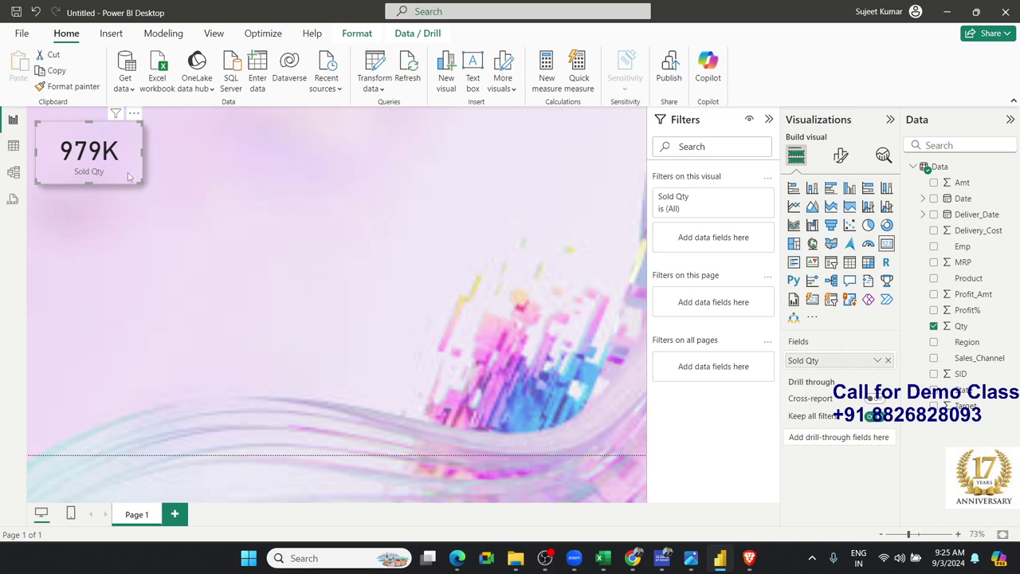
pyautogui.moveTo(138, 181); pyautogui.dragTo(127, 179)
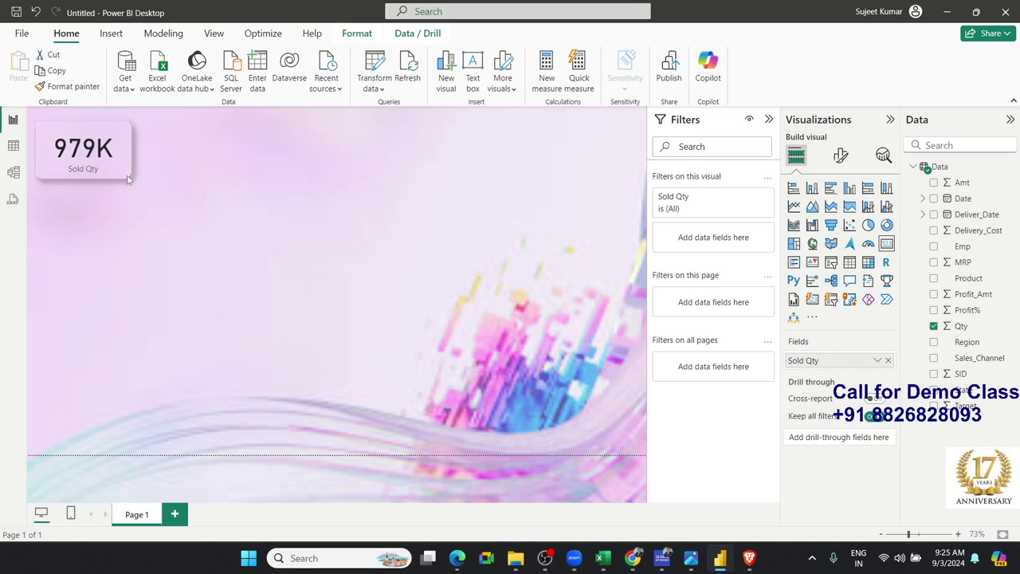
pyautogui.click(180, 182)
pyautogui.click(126, 174)
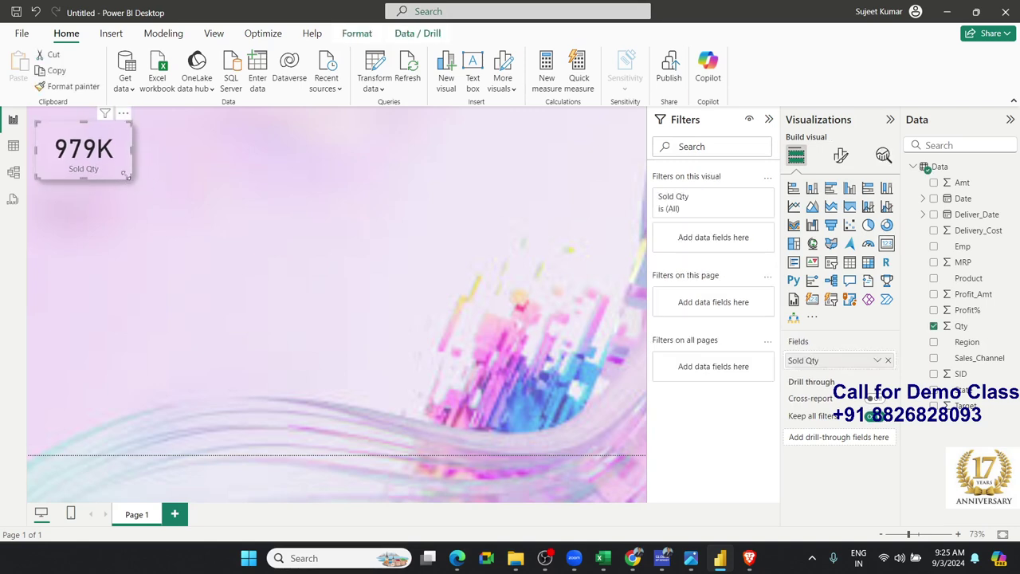
# Duplicate the Sold Qty card beside the original and swap its field to Amt, showing 264M
pyautogui.hotkey('ctrl', 'c')
pyautogui.hotkey('ctrl', 'v')
pyautogui.moveTo(125, 173); pyautogui.dragTo(227, 174)
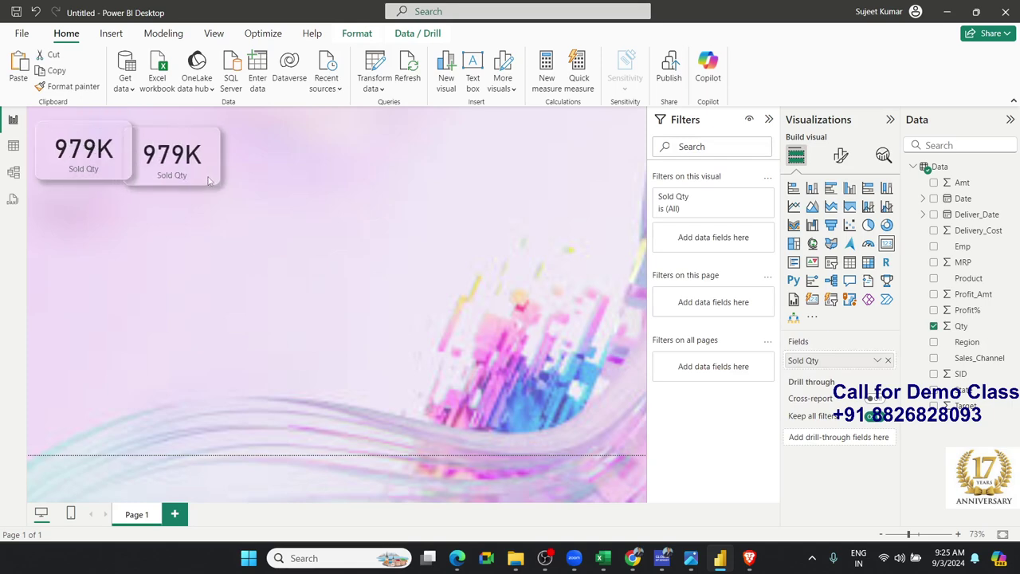
pyautogui.click(888, 360)
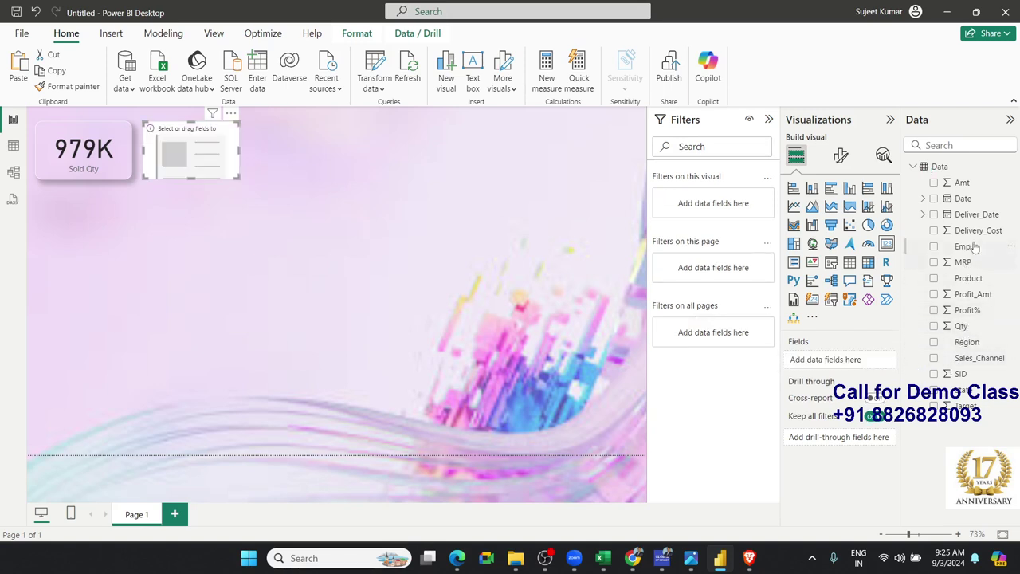
pyautogui.moveTo(980, 183); pyautogui.dragTo(867, 348)
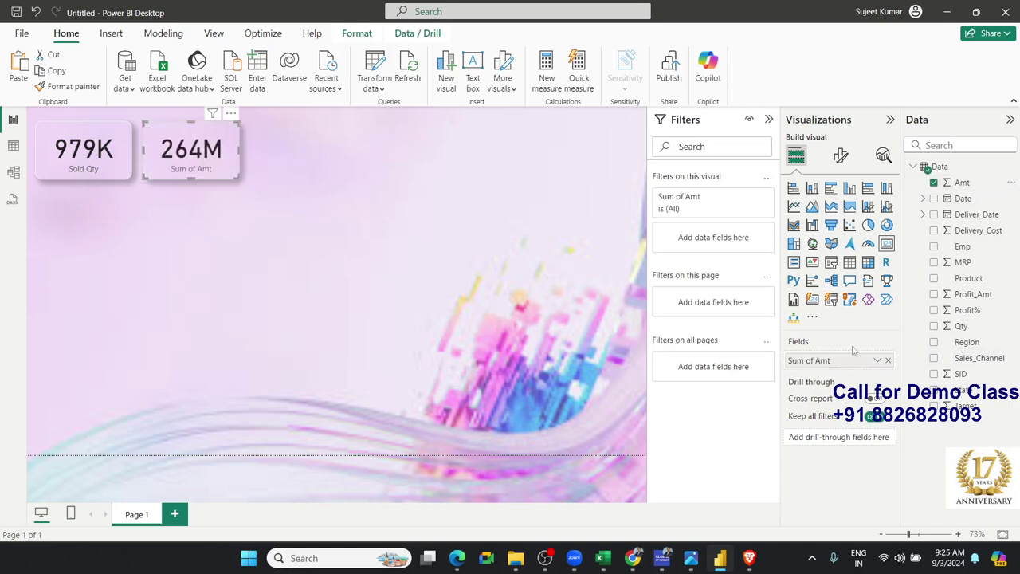
pyautogui.click(355, 206)
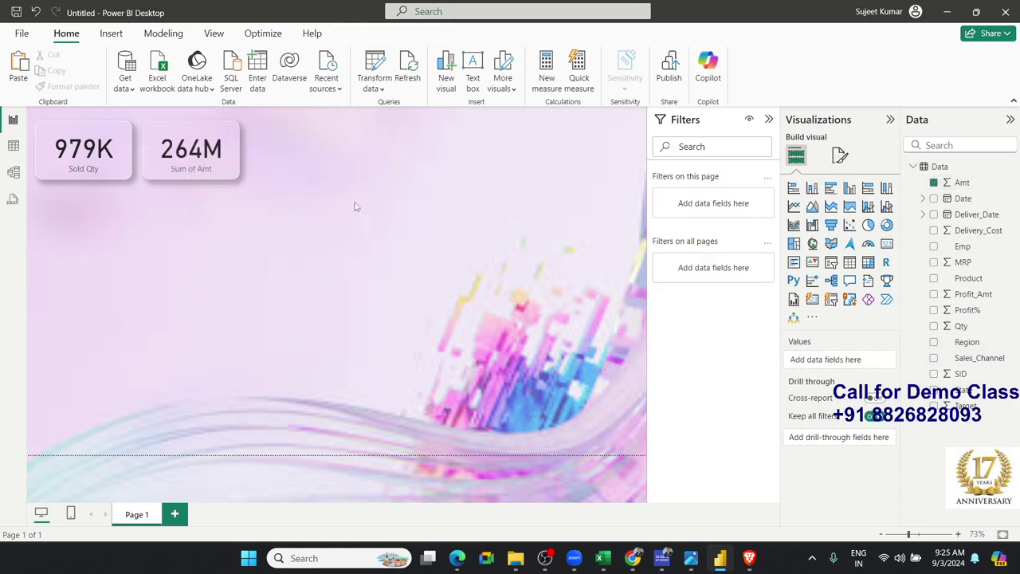
# Paste a copy of the 264M card to the right and swap its field to Profit_Amt, showing 132M
pyautogui.hotkey('ctrl', 'v')
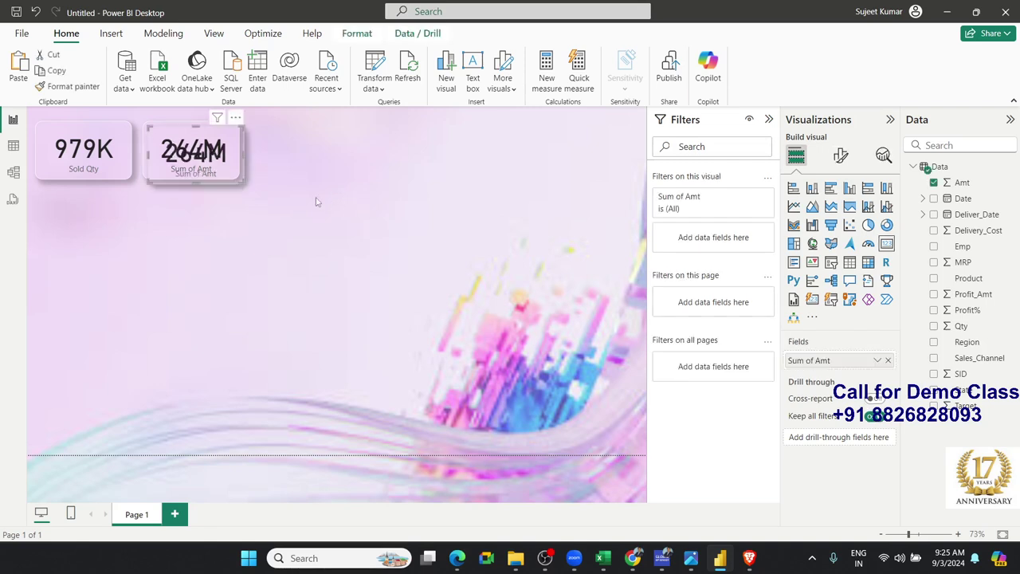
pyautogui.moveTo(234, 182); pyautogui.dragTo(332, 178)
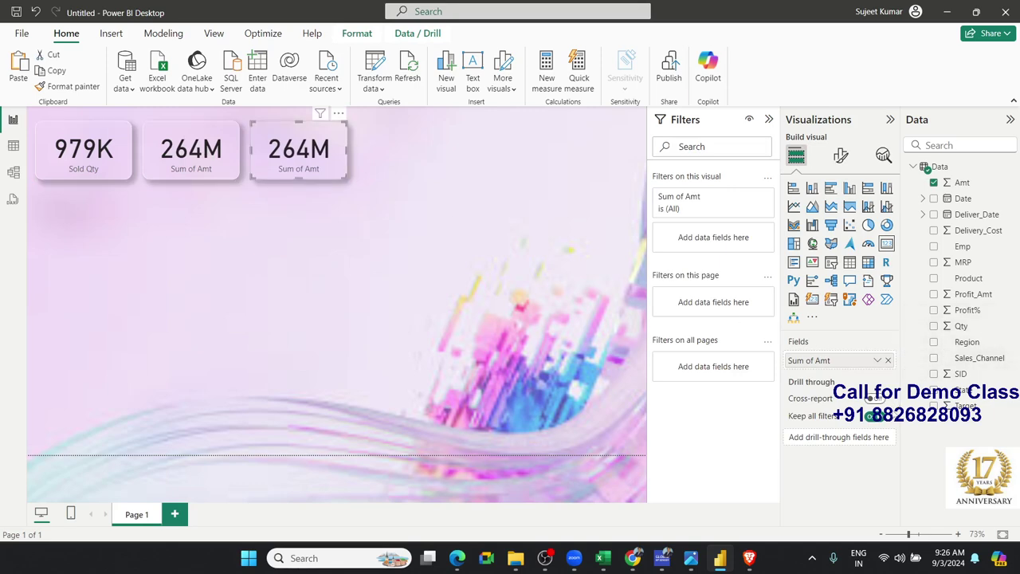
pyautogui.moveTo(889, 363); pyautogui.dragTo(693, 360)
pyautogui.moveTo(971, 294)
pyautogui.mouseDown()
pyautogui.moveTo(962, 326)
pyautogui.moveTo(833, 365)
pyautogui.mouseUp()
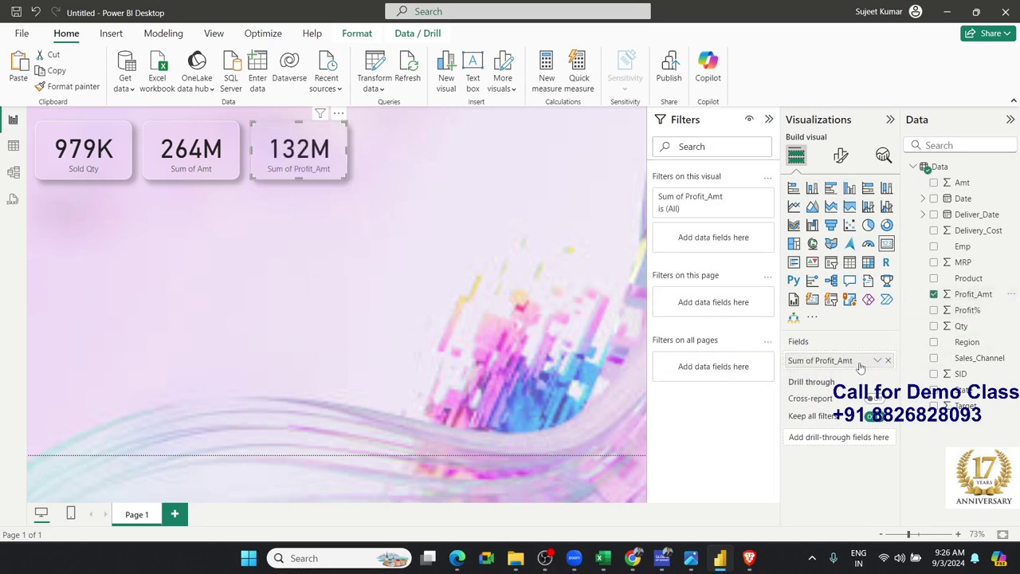
pyautogui.click(499, 217)
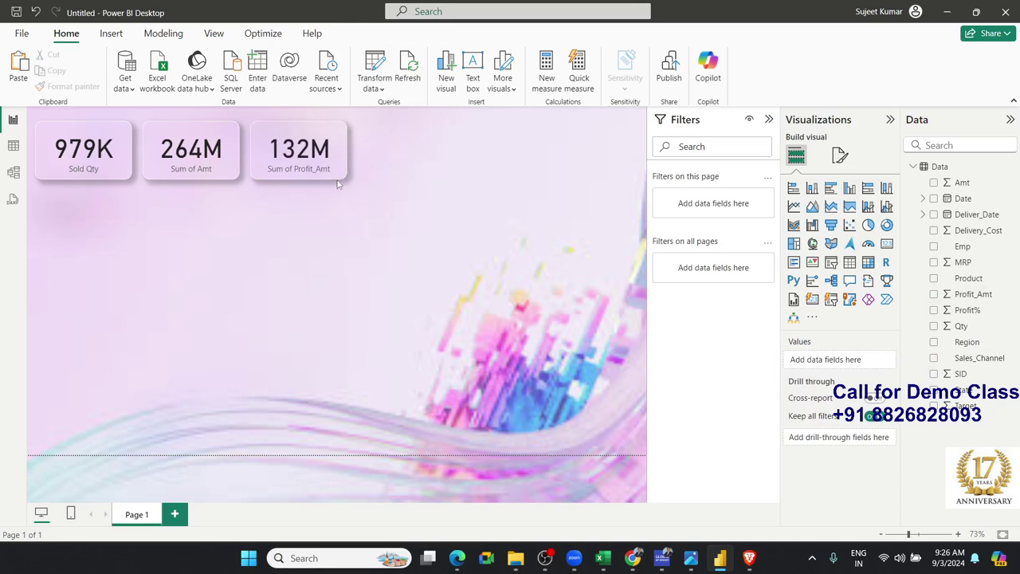
pyautogui.click(337, 179)
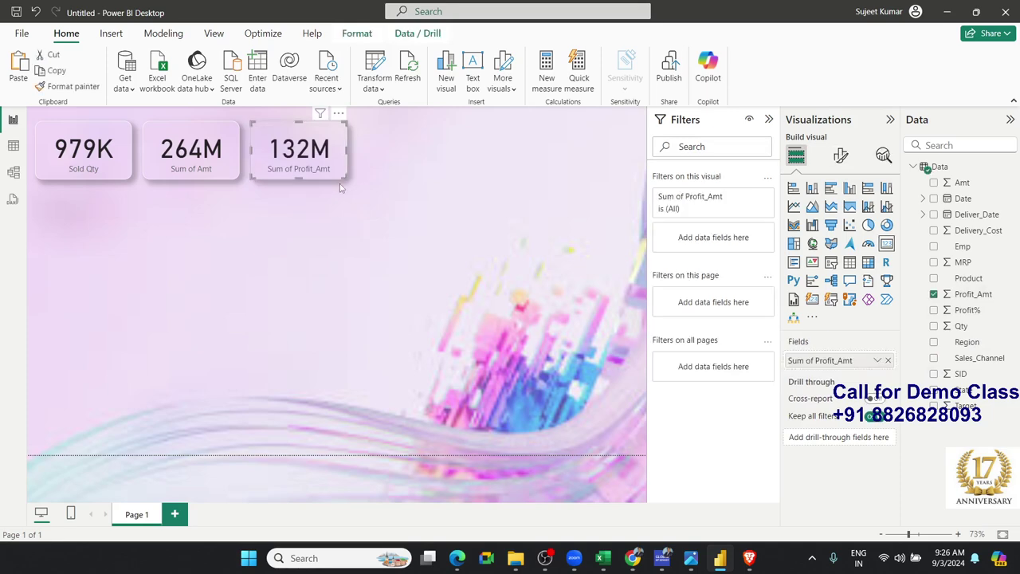
# Duplicate the 132M card at the top right and change it to Average of Profit%, 49.91%
pyautogui.hotkey('ctrl', 'c')
pyautogui.hotkey('ctrl', 'v')
pyautogui.moveTo(348, 182); pyautogui.dragTo(620, 186)
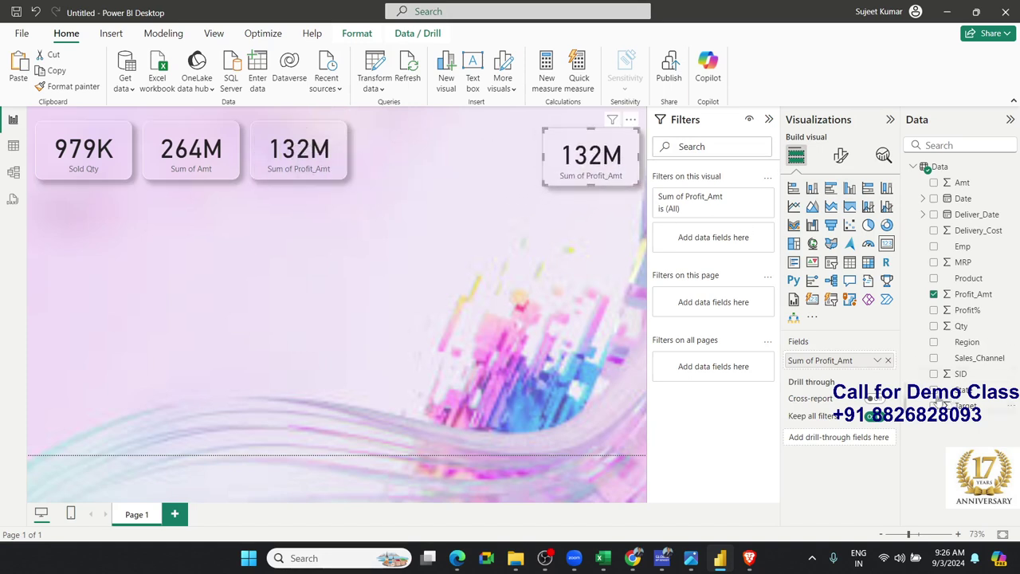
pyautogui.click(889, 361)
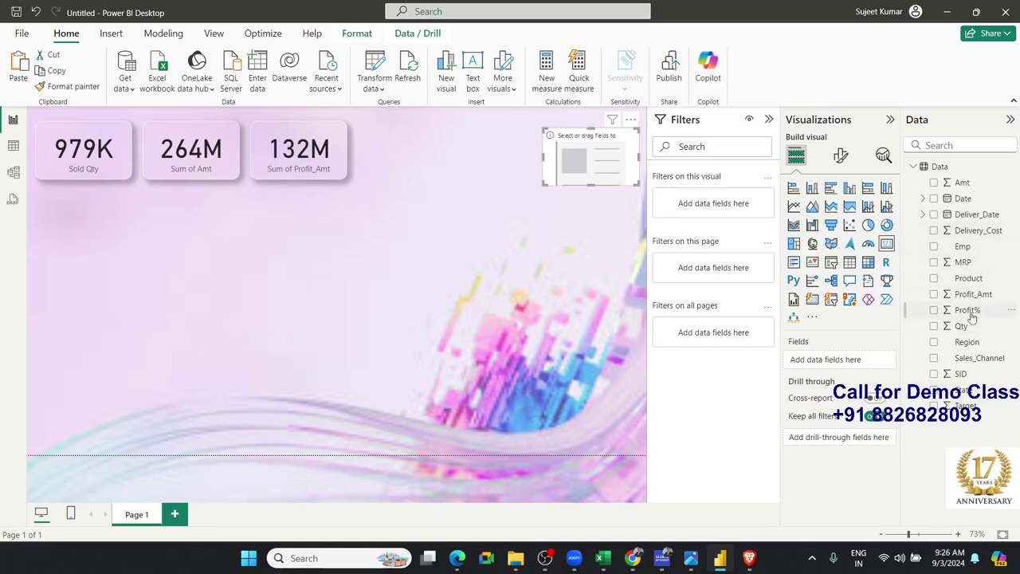
pyautogui.moveTo(968, 311); pyautogui.dragTo(853, 361)
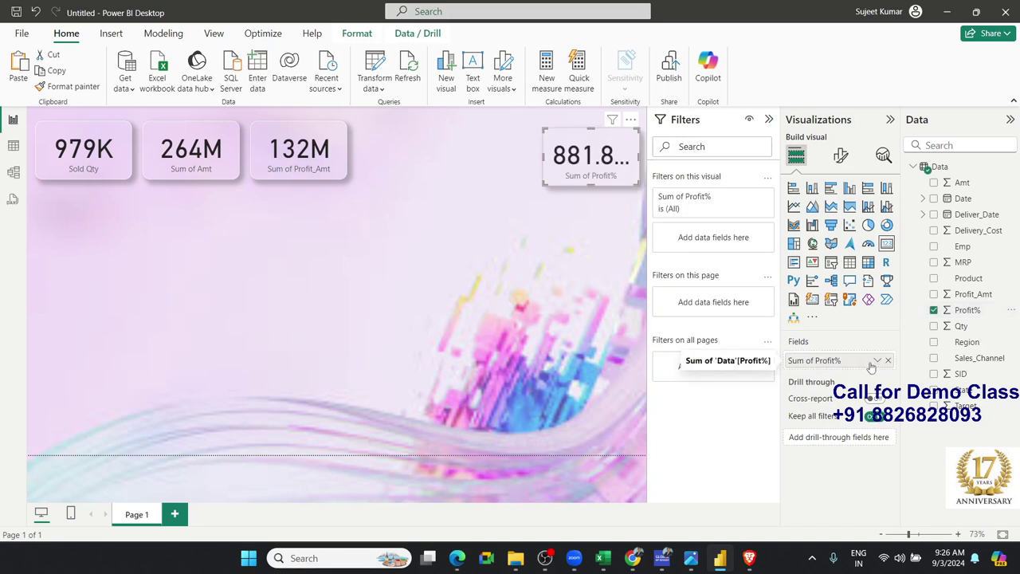
pyautogui.click(878, 361)
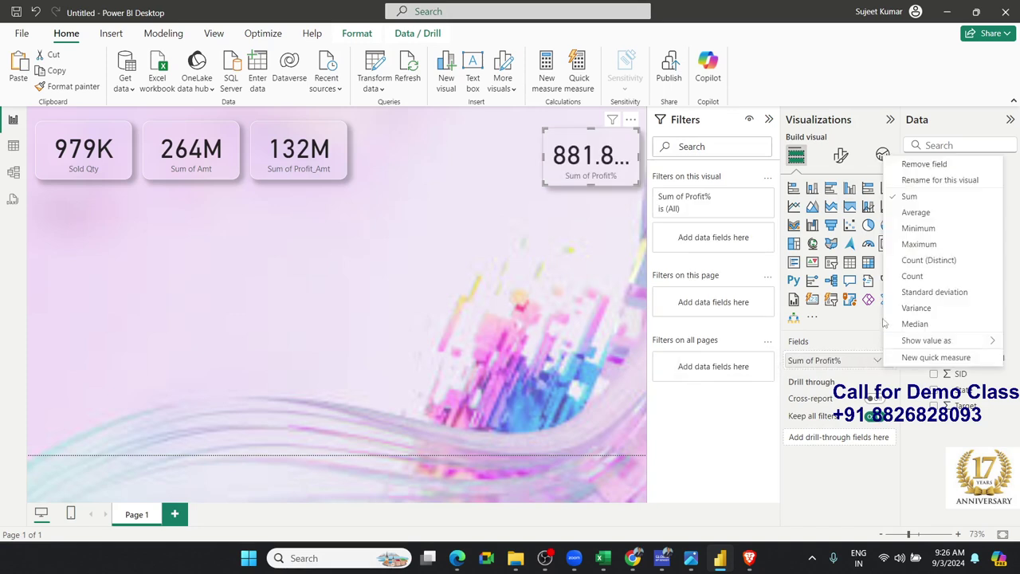
pyautogui.click(913, 213)
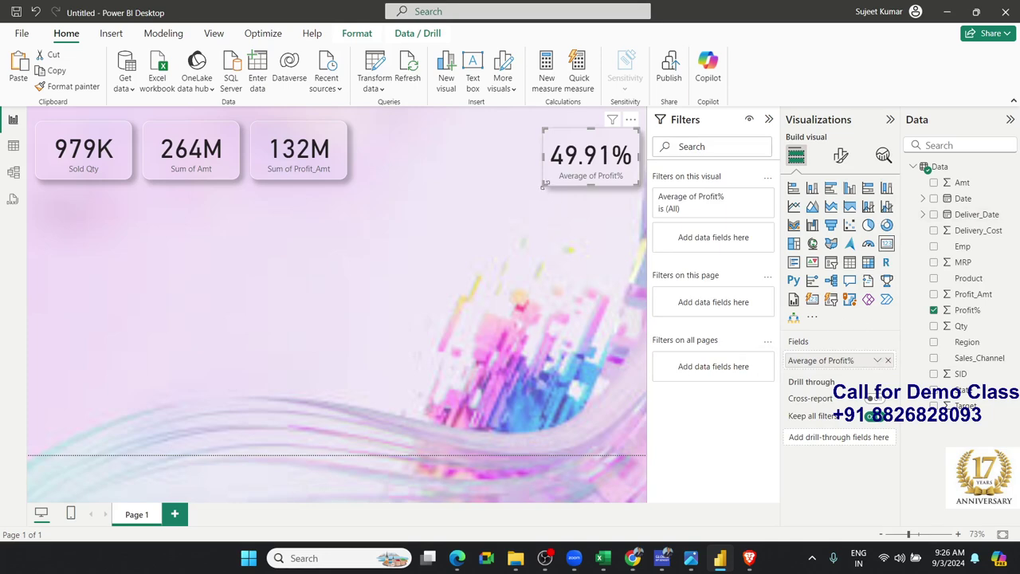
pyautogui.moveTo(545, 184); pyautogui.dragTo(546, 185)
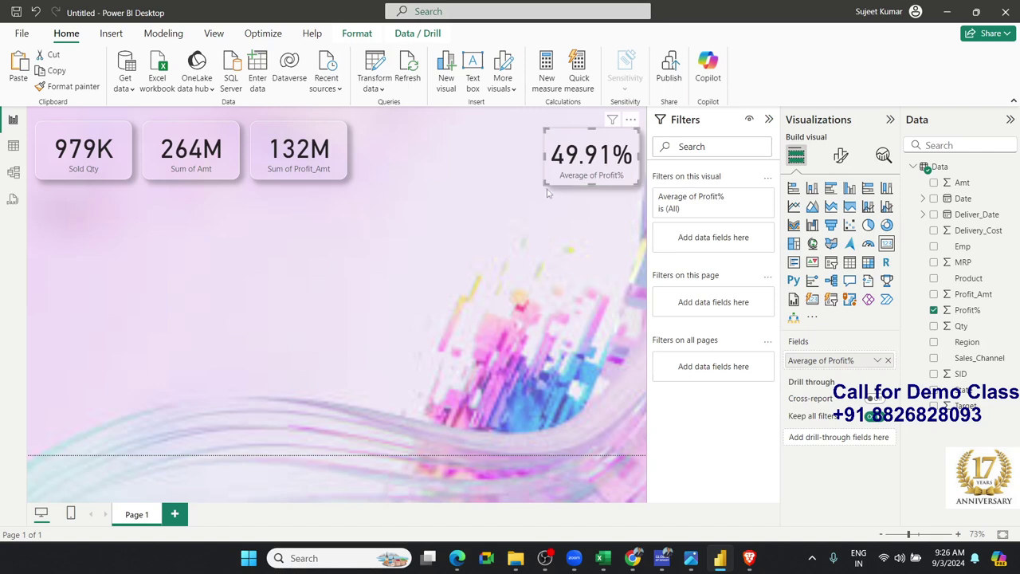
# Duplicate the Profit% card to its left and change it to Average of MRP, showing 302
pyautogui.click(546, 214)
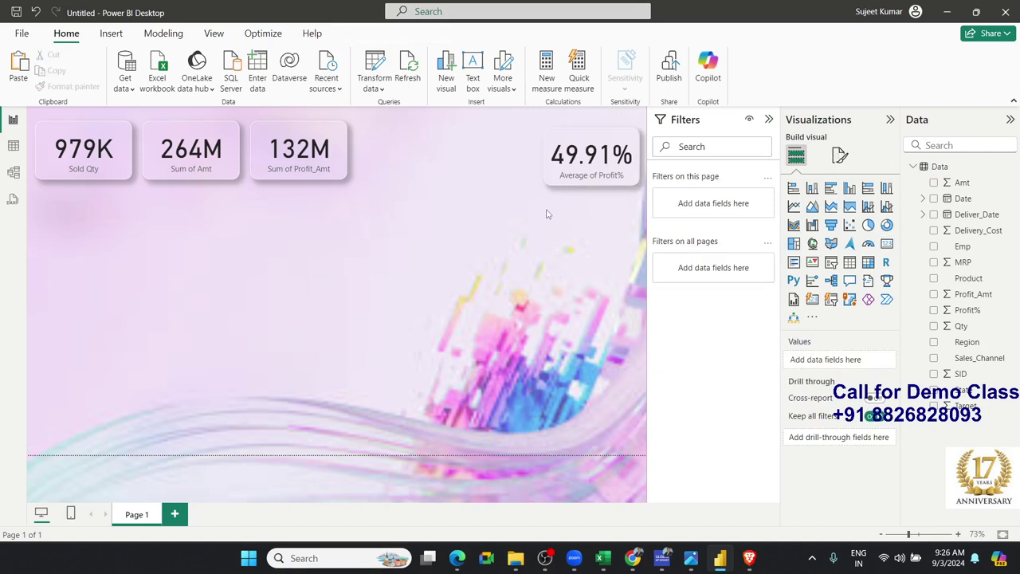
pyautogui.click(558, 159)
pyautogui.hotkey('ctrl', 'c')
pyautogui.hotkey('ctrl', 'v')
pyautogui.moveTo(545, 187); pyautogui.dragTo(460, 190)
pyautogui.click(888, 361)
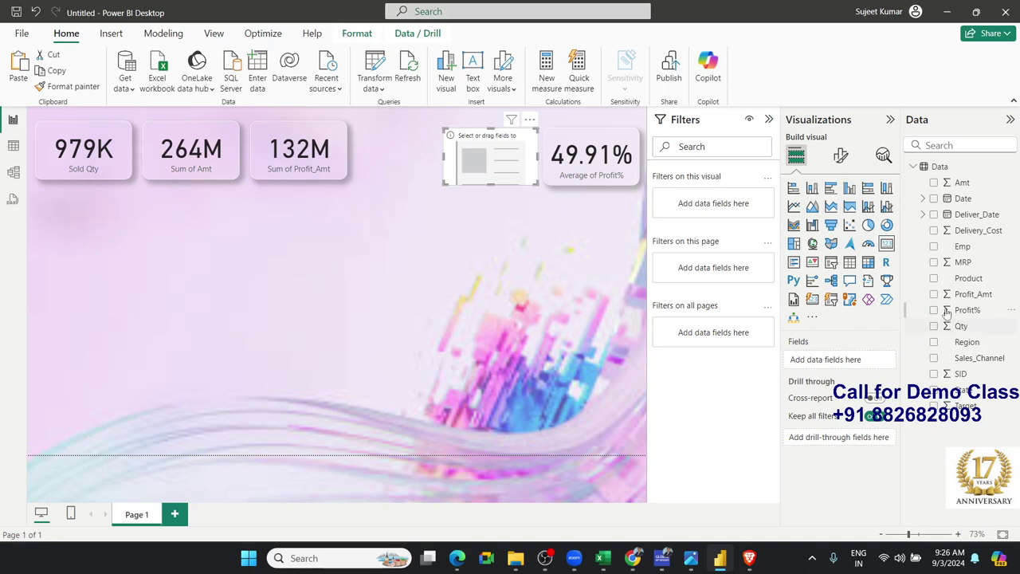
pyautogui.moveTo(971, 269); pyautogui.dragTo(882, 363)
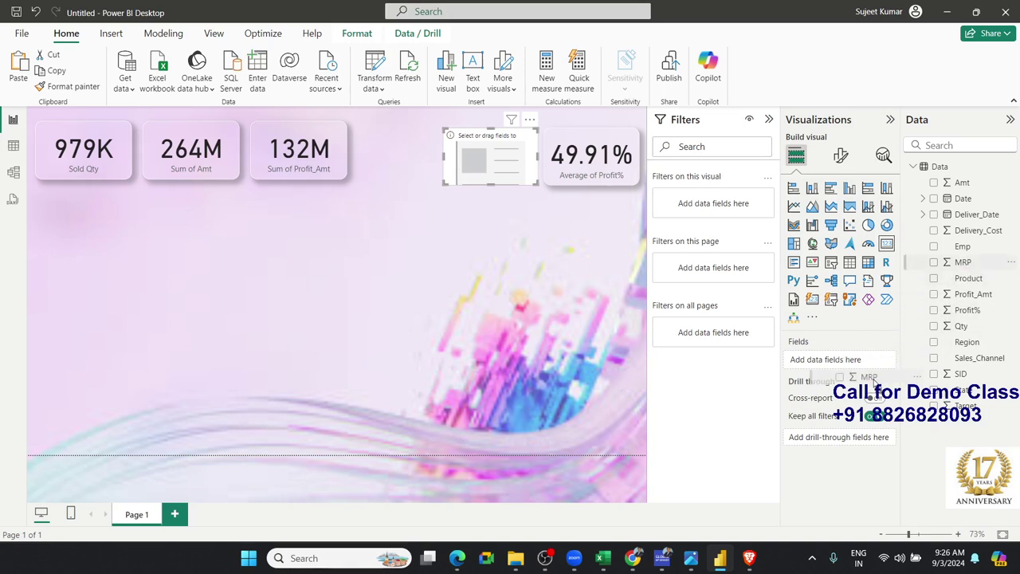
pyautogui.click(880, 361)
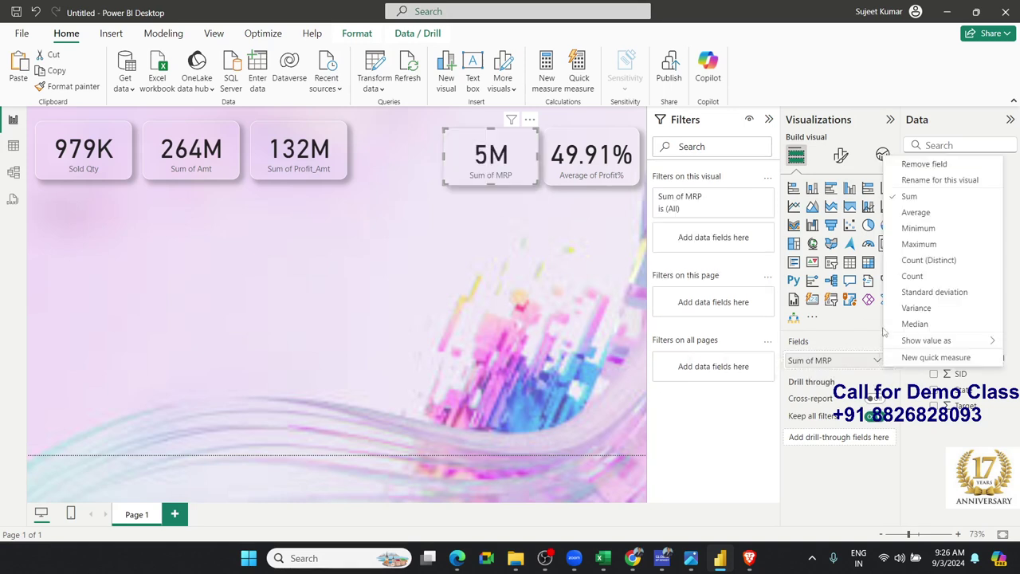
pyautogui.click(916, 211)
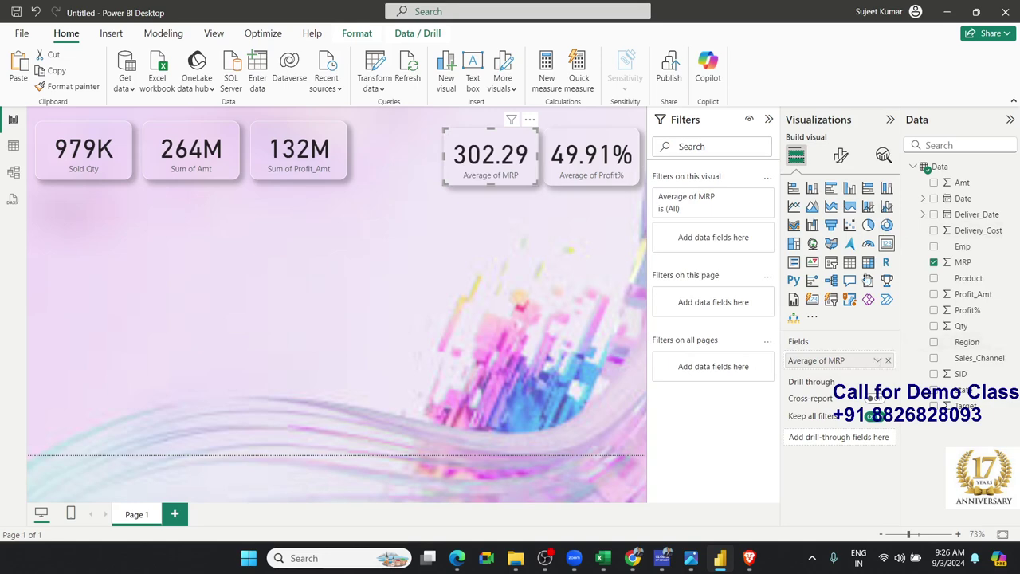
# Set the callout value to 0 decimal places on the MRP and Profit% cards
pyautogui.click(841, 156)
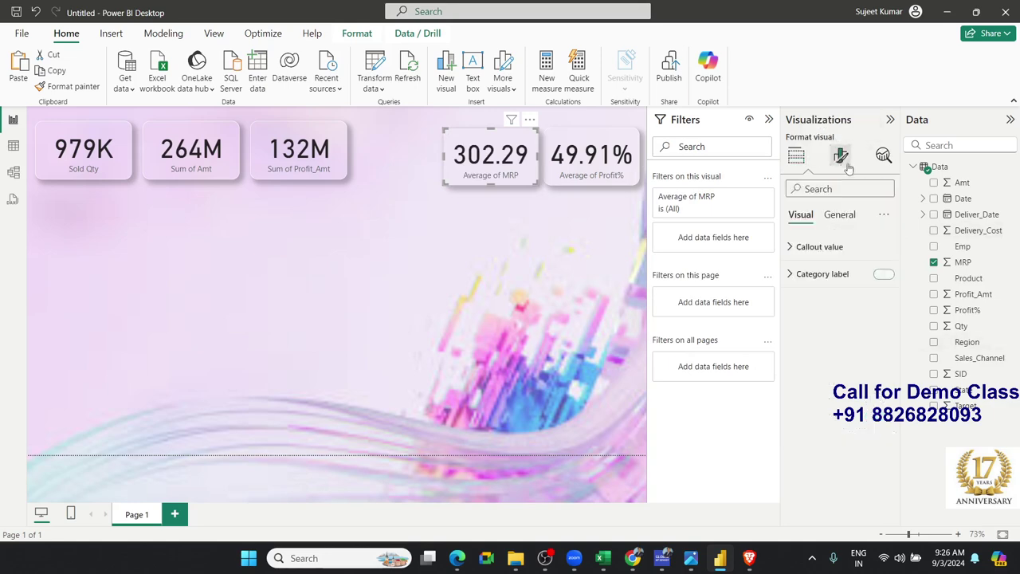
pyautogui.click(841, 248)
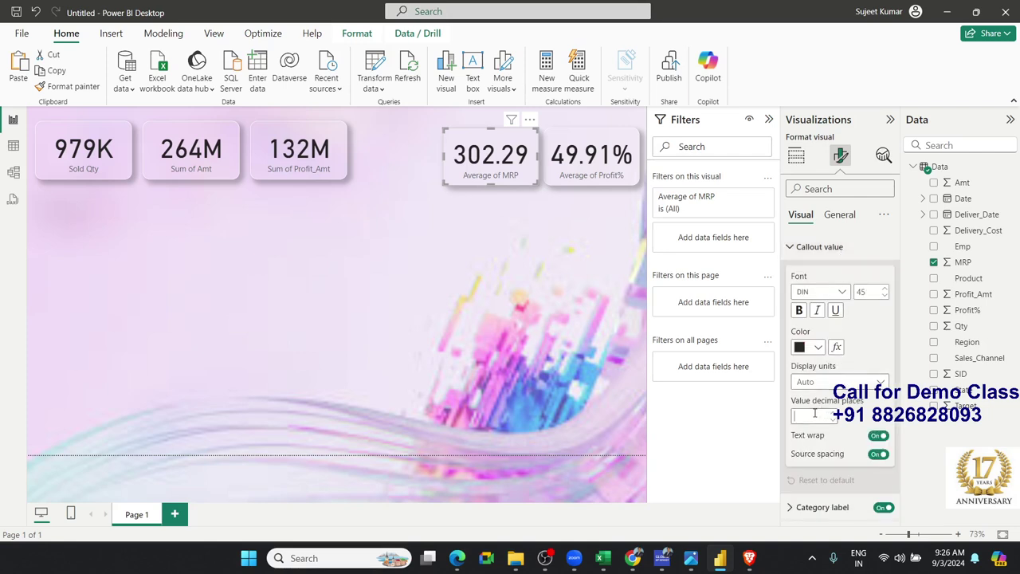
pyautogui.write('0')
pyautogui.press('Return')
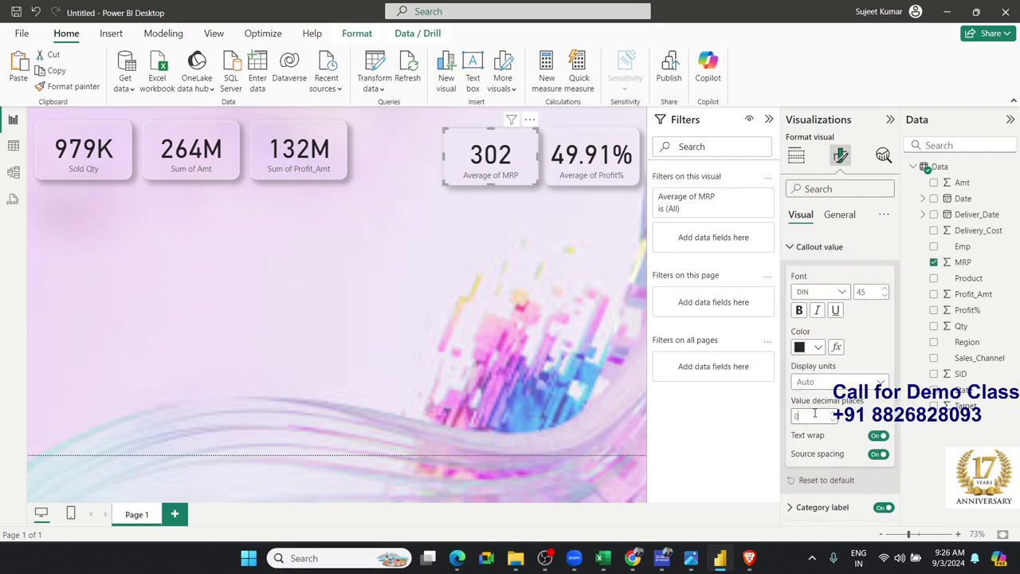
pyautogui.click(616, 188)
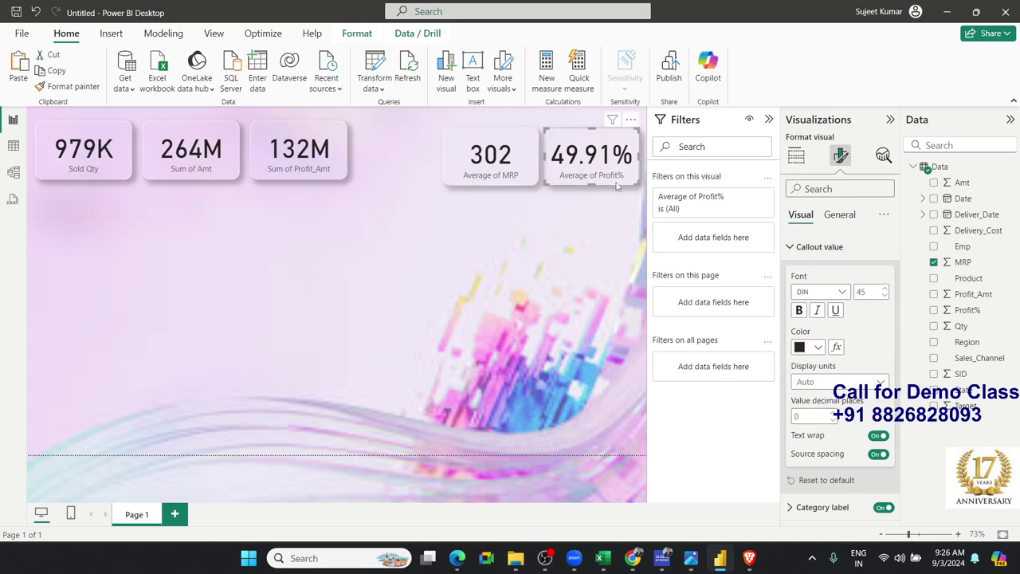
pyautogui.click(825, 382)
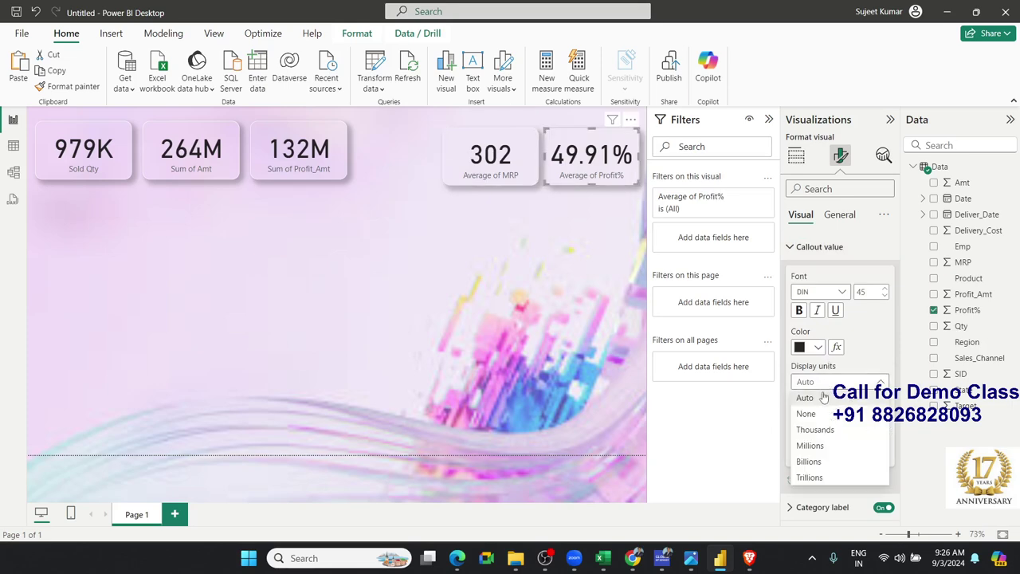
pyautogui.click(785, 408)
pyautogui.write('0')
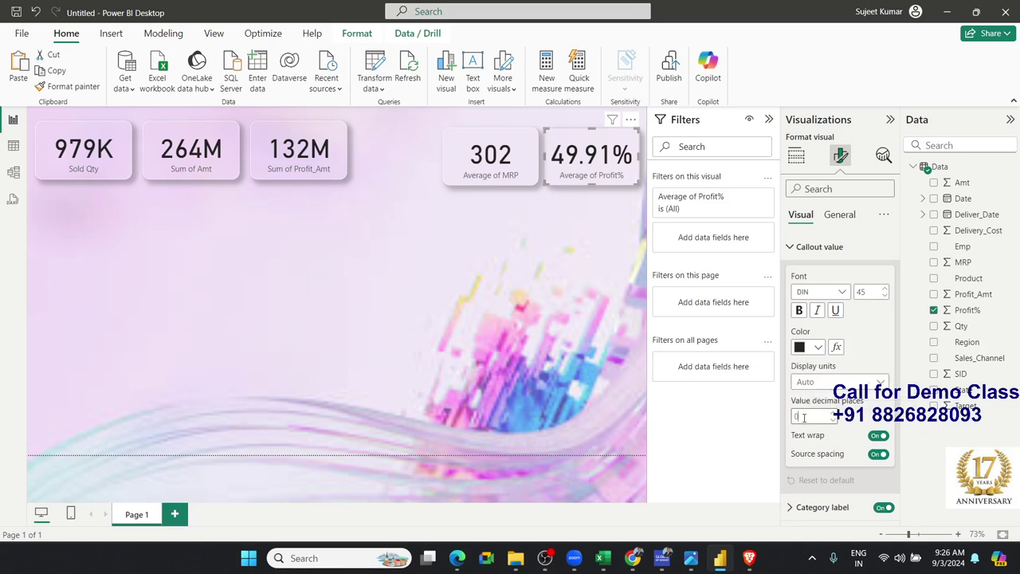
pyautogui.click(476, 285)
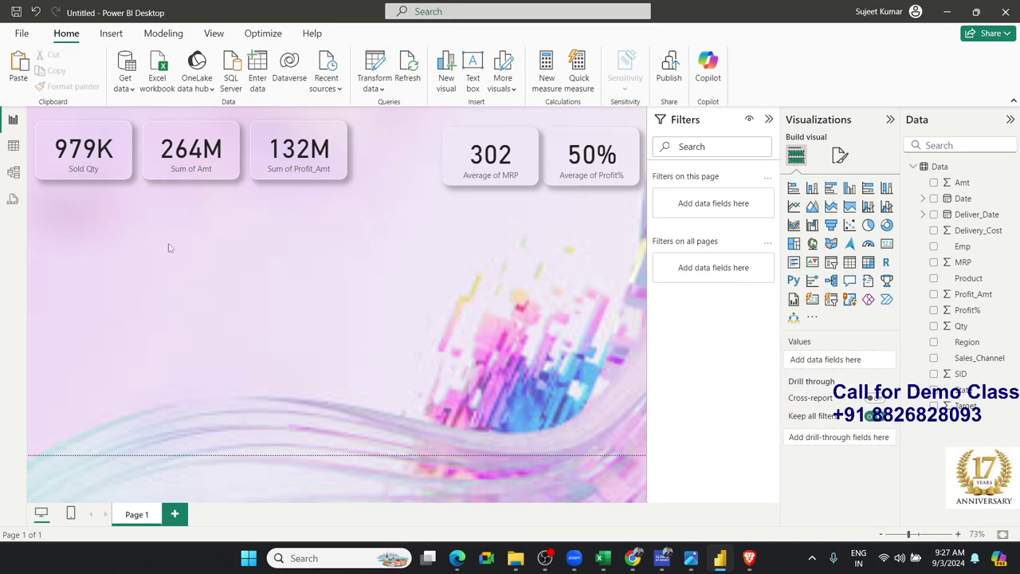
# Add an enlarged pie chart below the Profit% card with Sales_Channel as legend and Qty as values
pyautogui.moveTo(56, 205); pyautogui.dragTo(300, 314)
pyautogui.moveTo(116, 289)
pyautogui.mouseDown()
pyautogui.moveTo(120, 261)
pyautogui.moveTo(622, 270)
pyautogui.mouseUp()
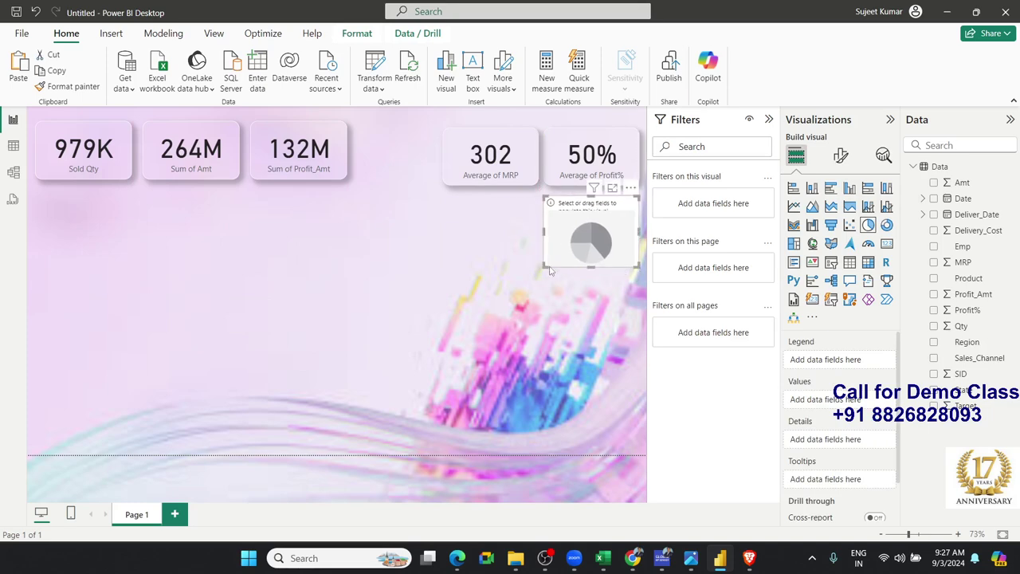
pyautogui.moveTo(542, 267); pyautogui.dragTo(513, 288)
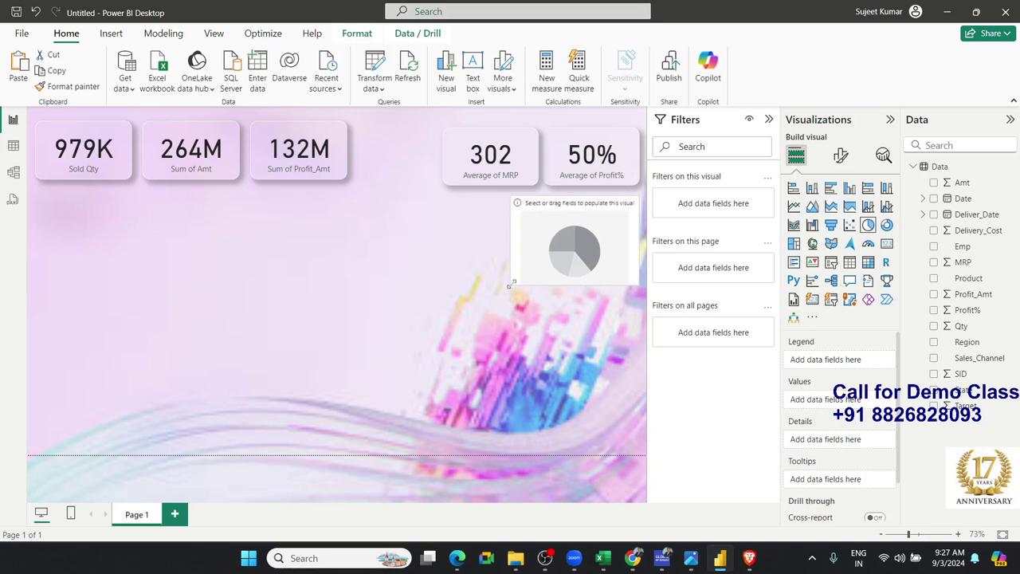
pyautogui.moveTo(981, 358); pyautogui.dragTo(845, 357)
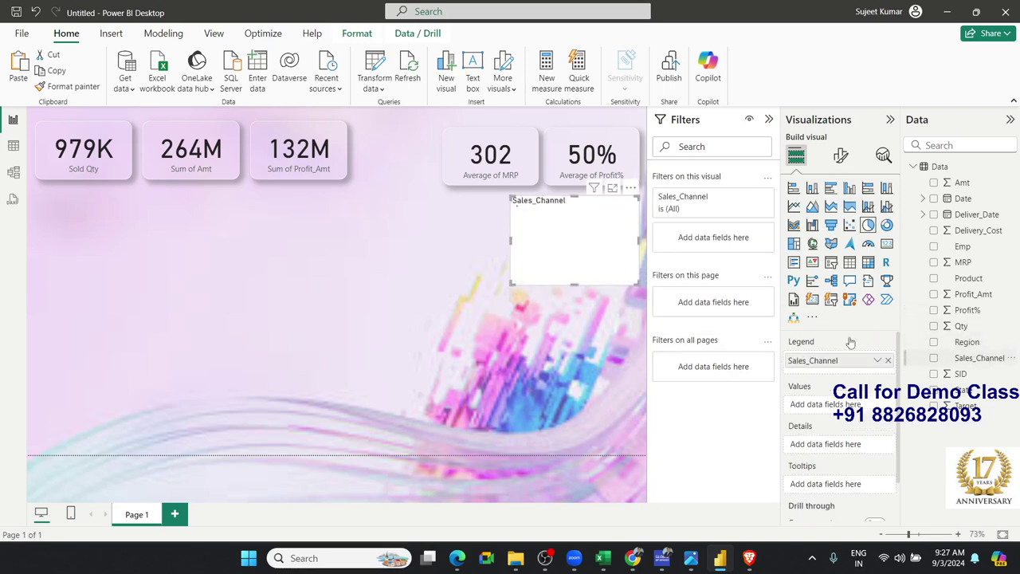
pyautogui.moveTo(961, 326)
pyautogui.mouseDown()
pyautogui.moveTo(715, 305)
pyautogui.moveTo(617, 266)
pyautogui.mouseUp()
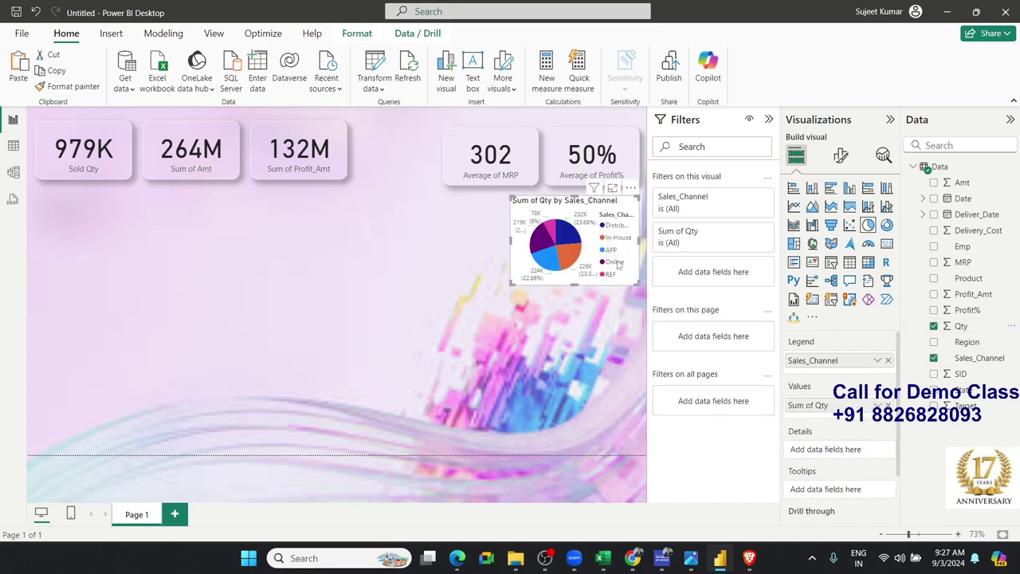
# Keep the pie chart's data labels on, hide its legend, remove its background and add a shadow
pyautogui.click(841, 154)
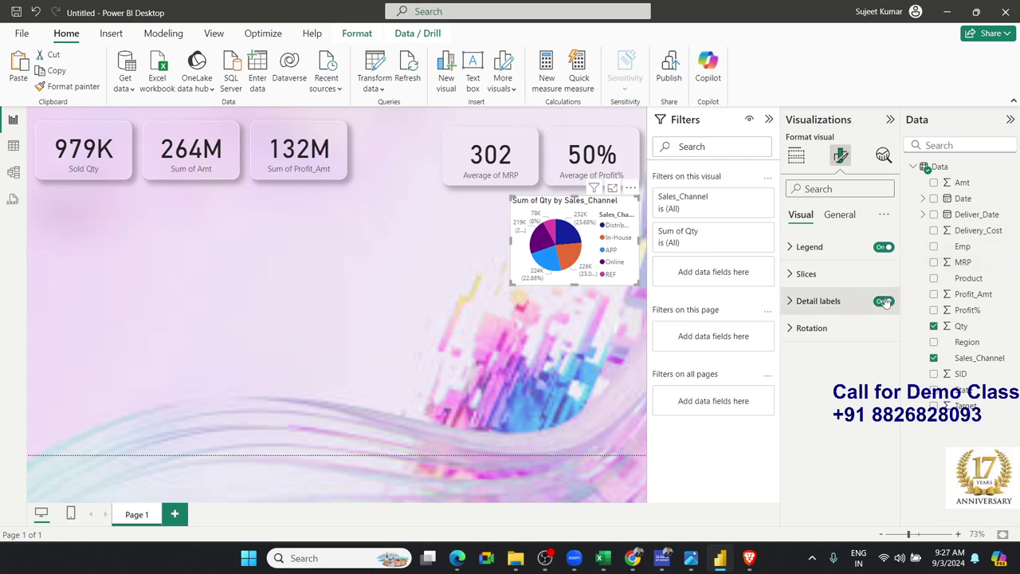
pyautogui.click(884, 302)
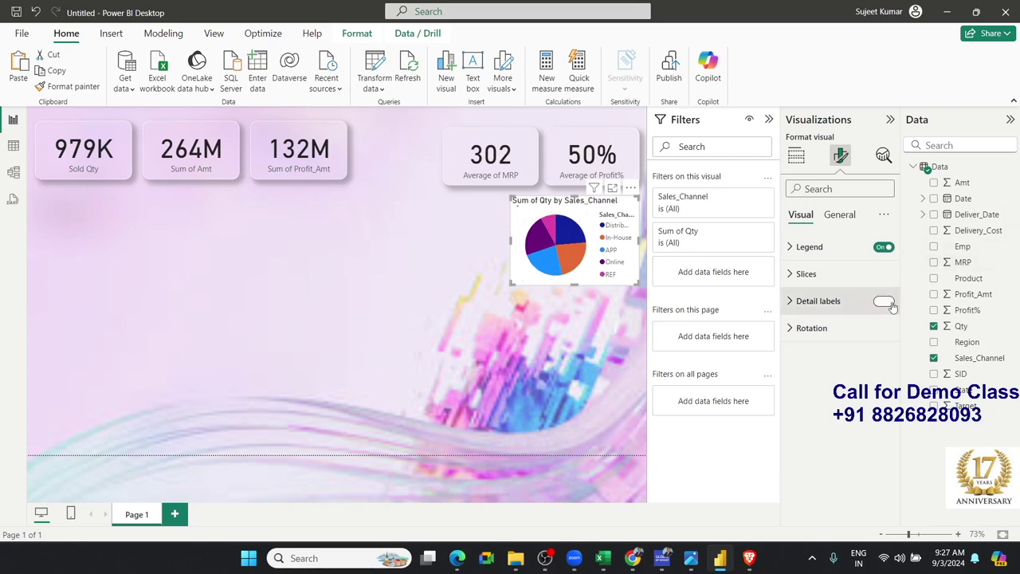
pyautogui.click(884, 302)
pyautogui.click(883, 247)
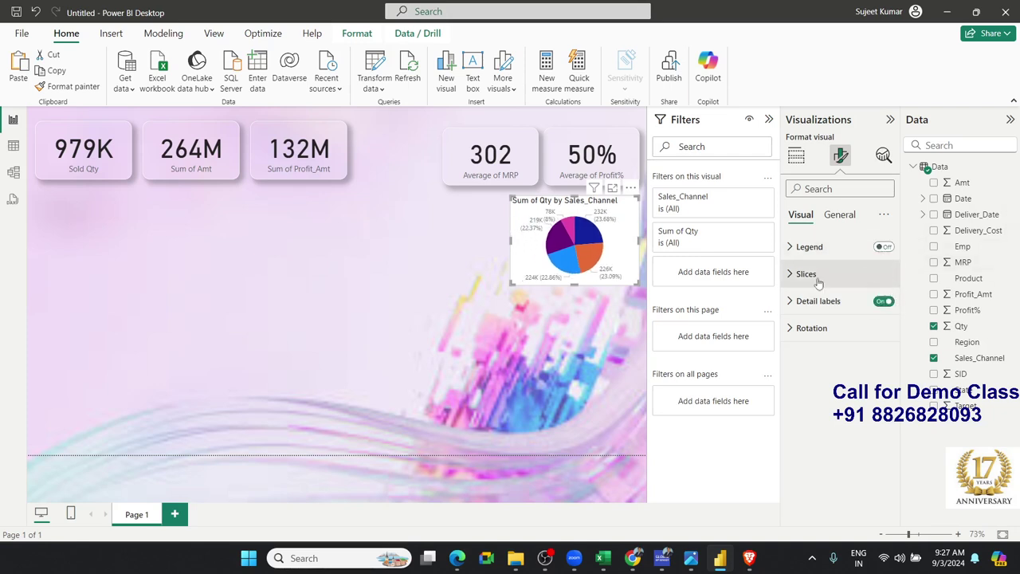
pyautogui.click(845, 216)
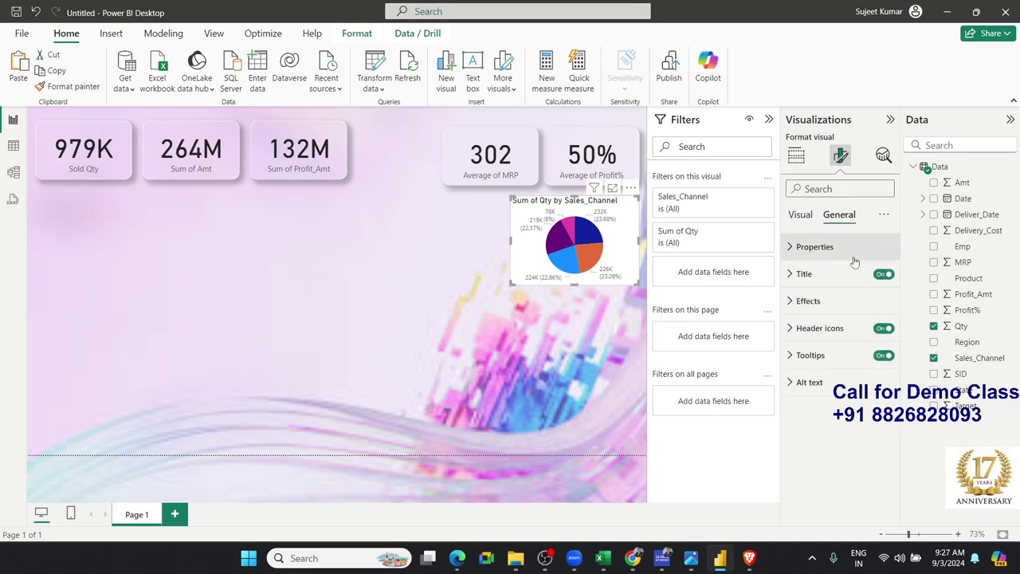
pyautogui.click(868, 307)
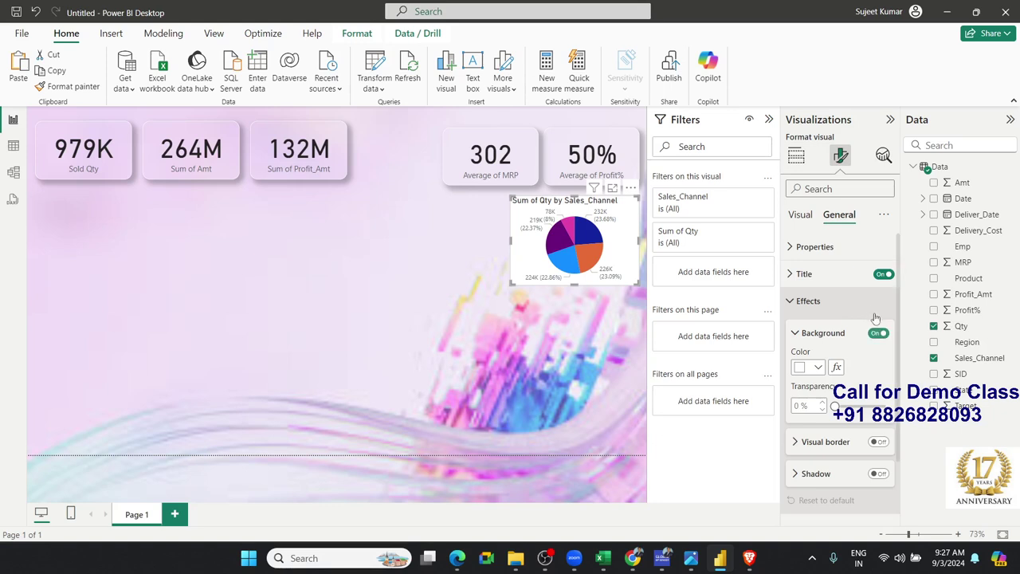
pyautogui.click(877, 333)
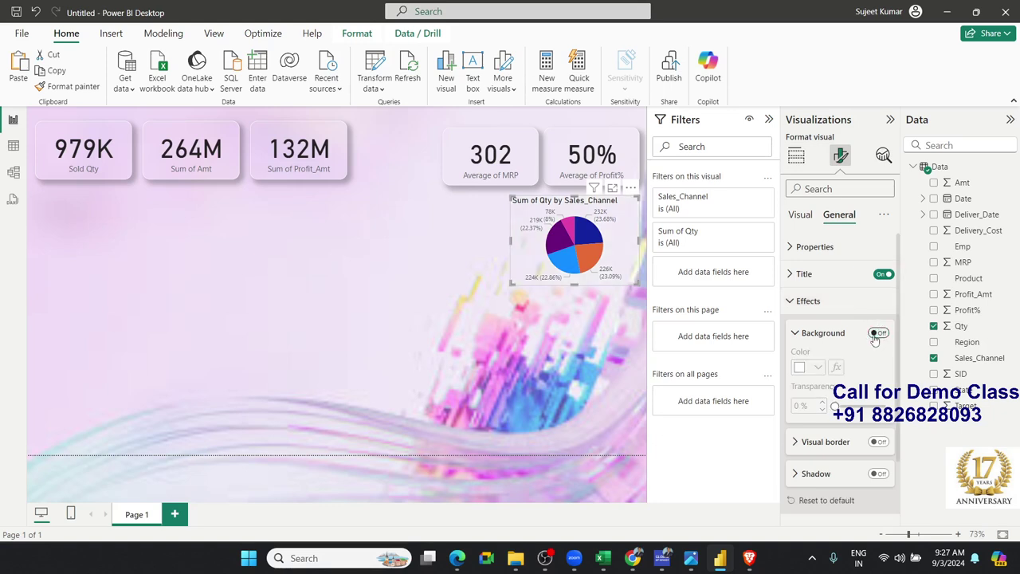
pyautogui.click(879, 473)
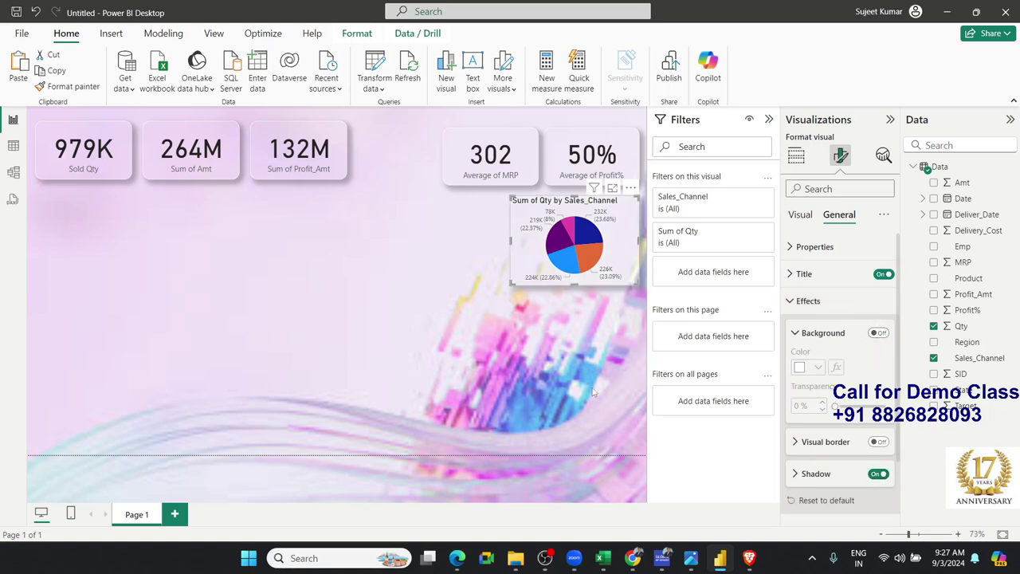
pyautogui.click(588, 331)
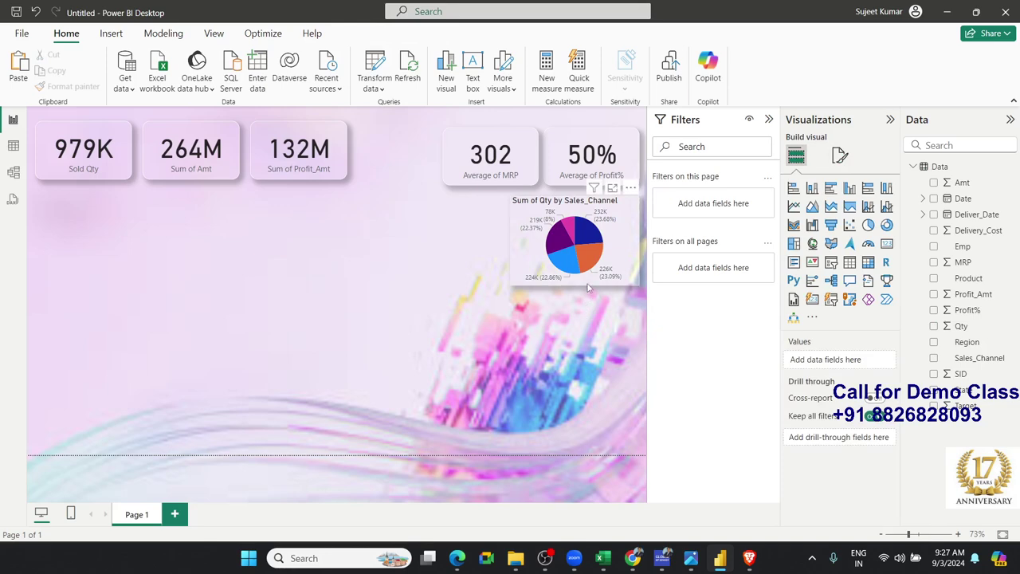
pyautogui.click(590, 287)
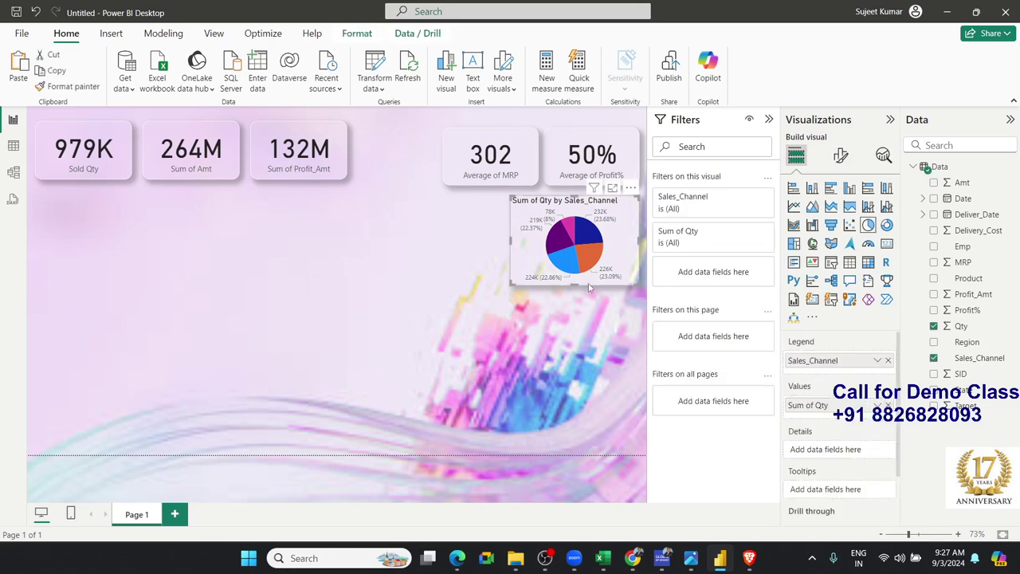
pyautogui.click(587, 314)
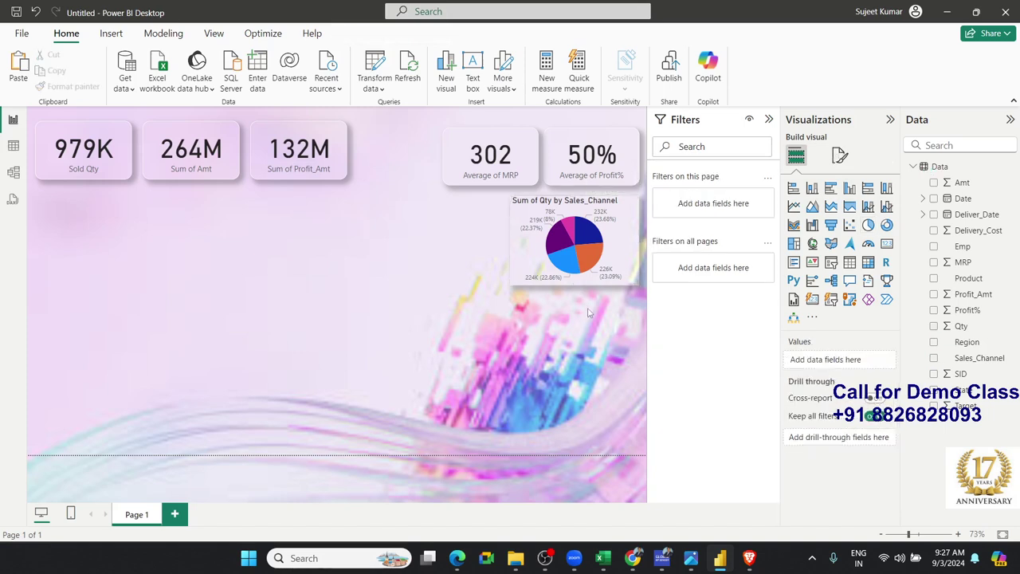
# Add a gauge below the pie chart with Qty as value and Target as maximum
pyautogui.click(868, 245)
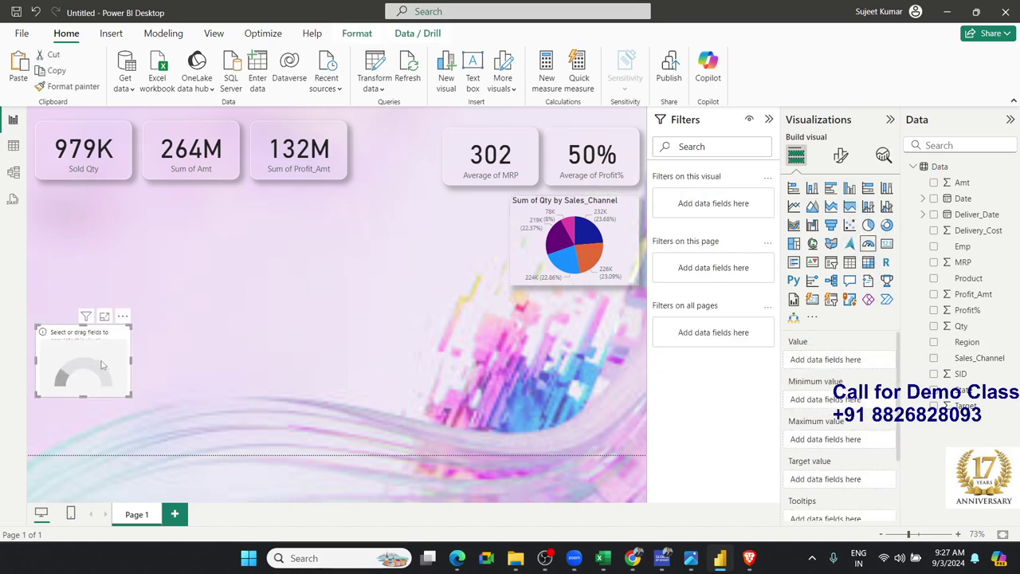
pyautogui.moveTo(101, 365); pyautogui.dragTo(601, 336)
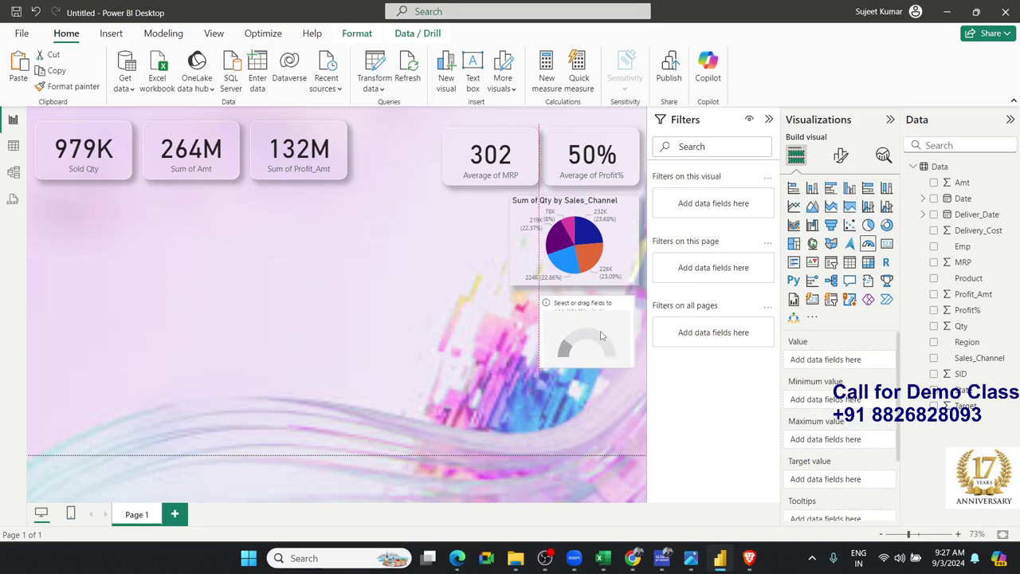
pyautogui.moveTo(542, 364); pyautogui.dragTo(515, 385)
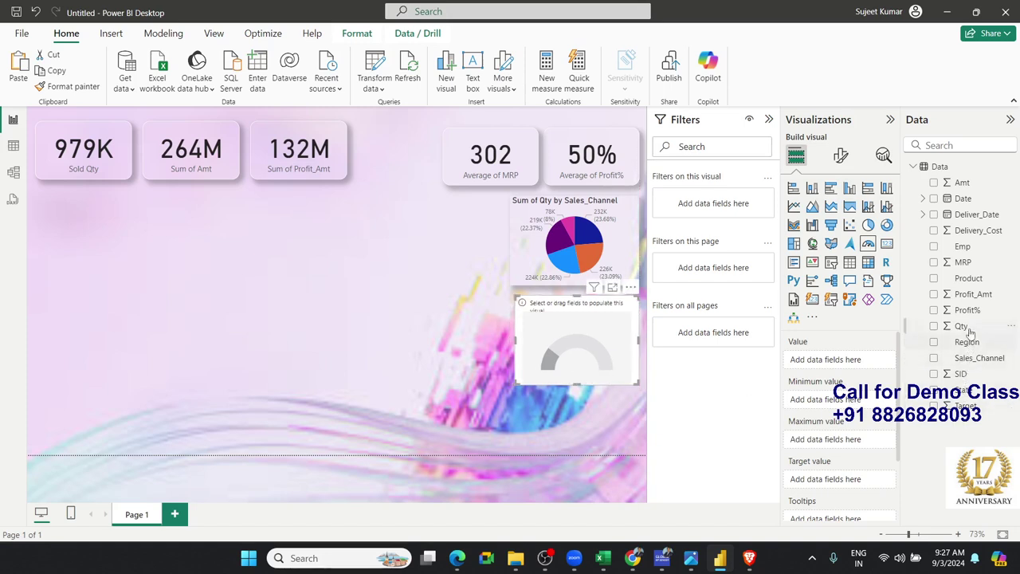
pyautogui.moveTo(963, 326); pyautogui.dragTo(594, 356)
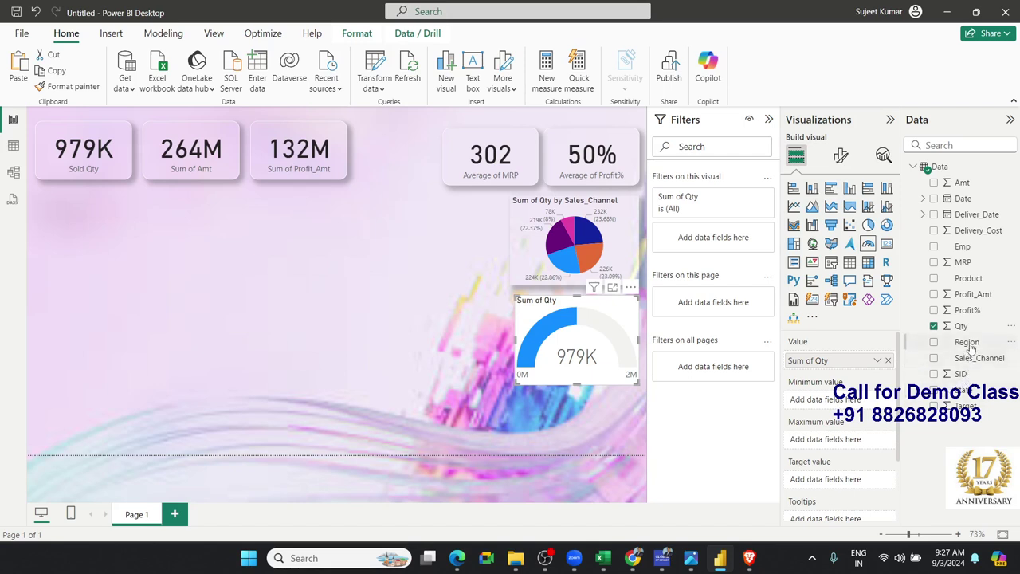
pyautogui.moveTo(984, 407); pyautogui.dragTo(849, 442)
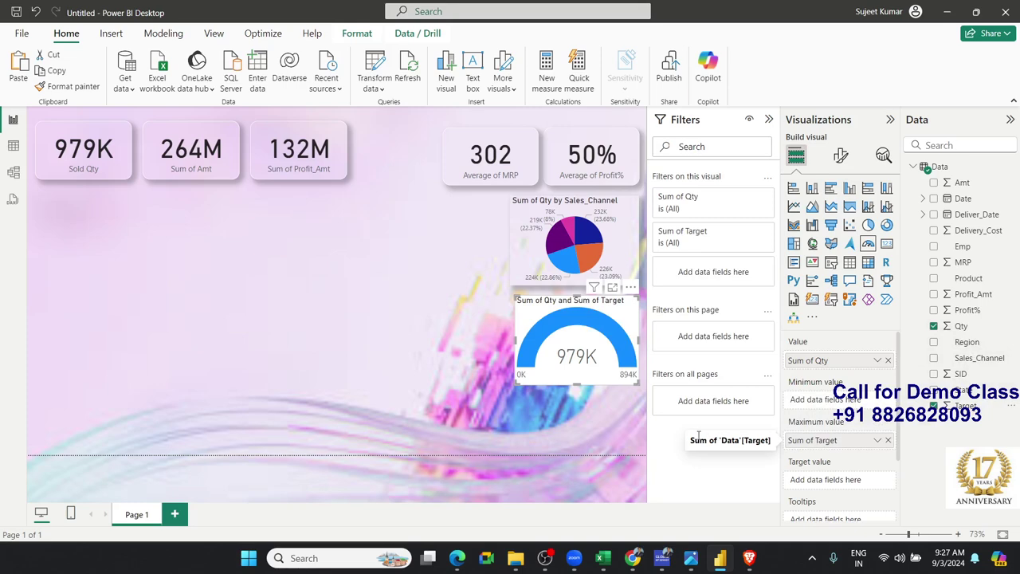
pyautogui.click(841, 159)
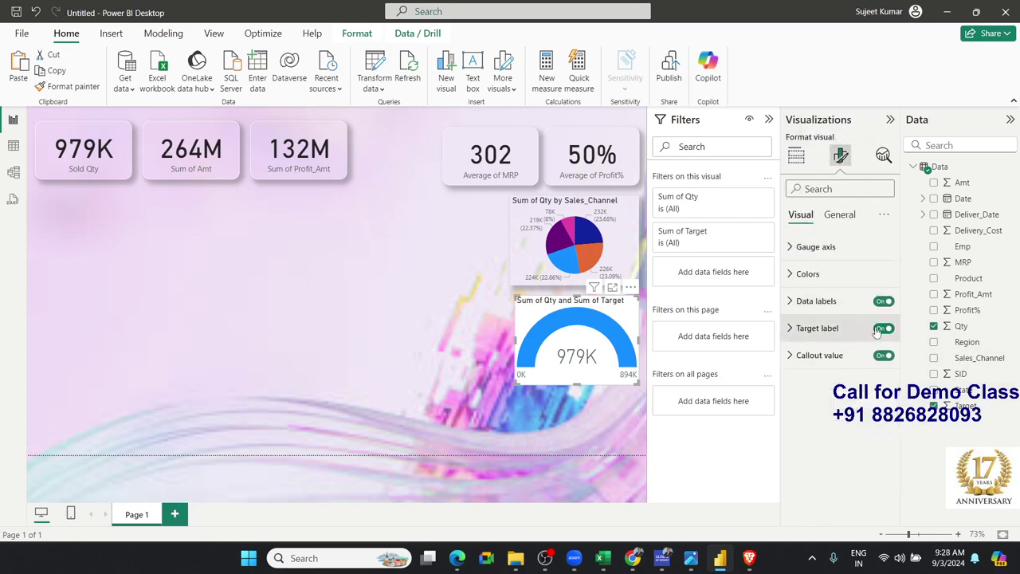
# Turn off the gauge's background and turn on its shadow in the Effects settings
pyautogui.click(845, 217)
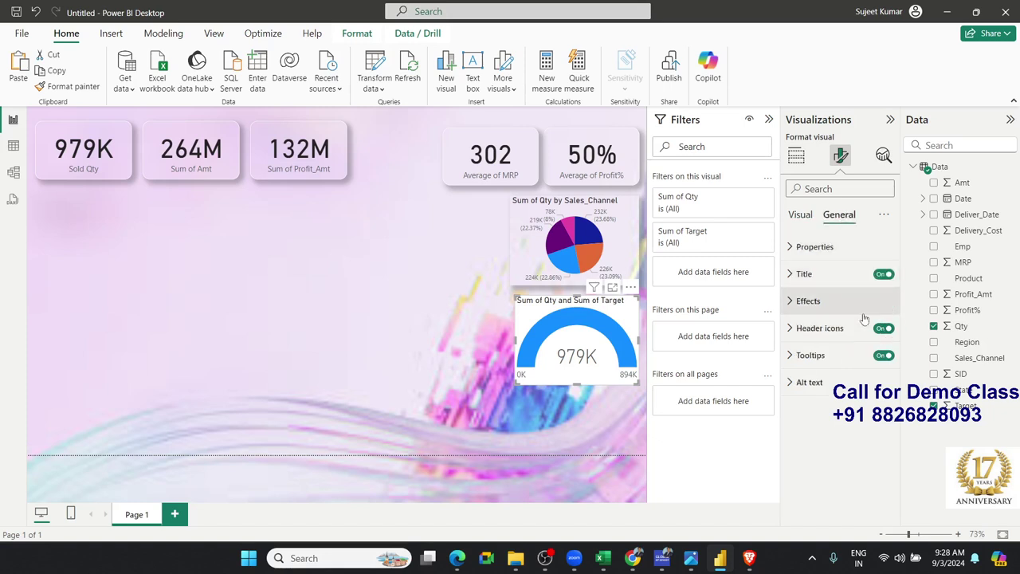
pyautogui.click(807, 300)
pyautogui.click(877, 332)
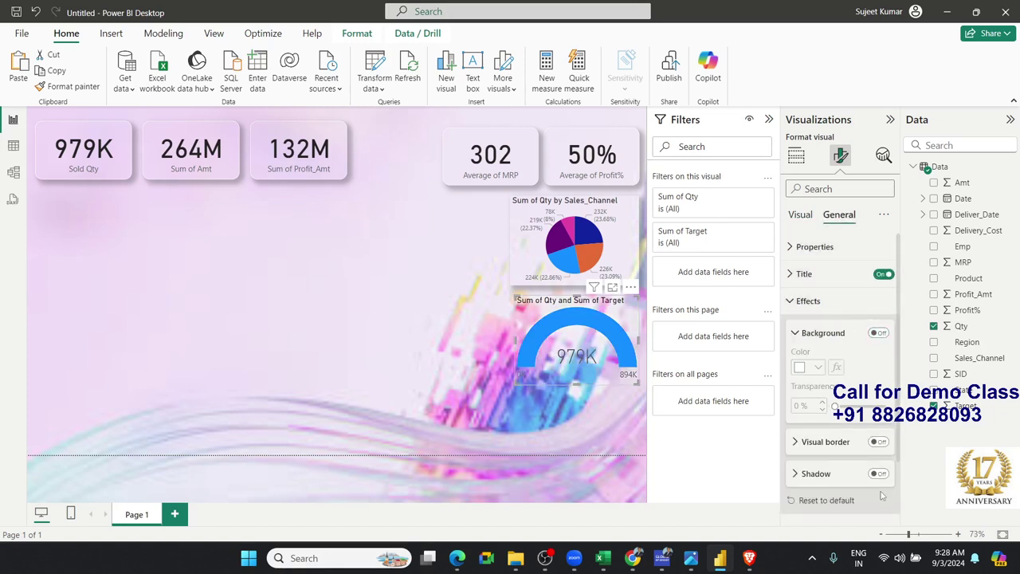
pyautogui.click(879, 474)
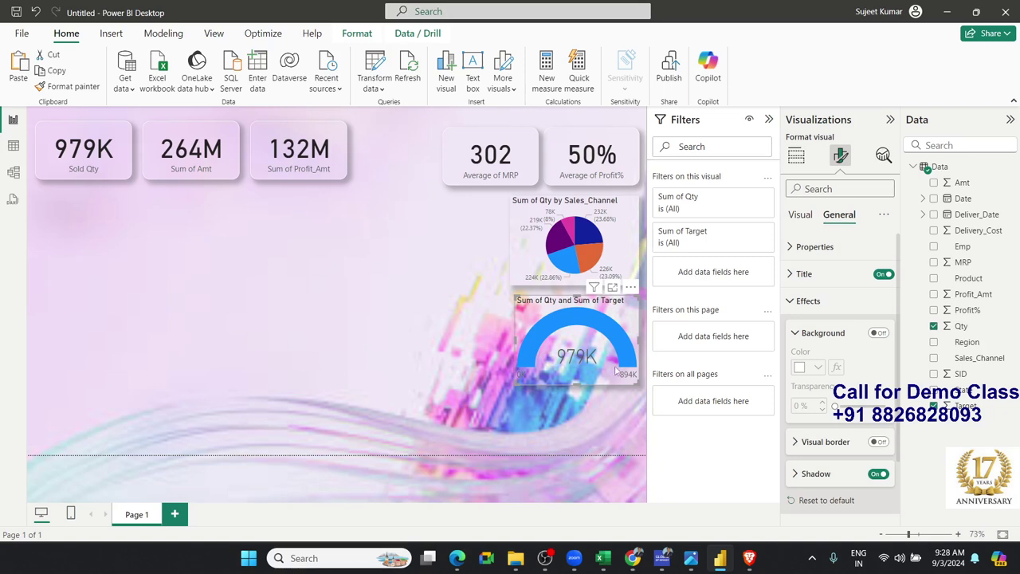
pyautogui.click(404, 315)
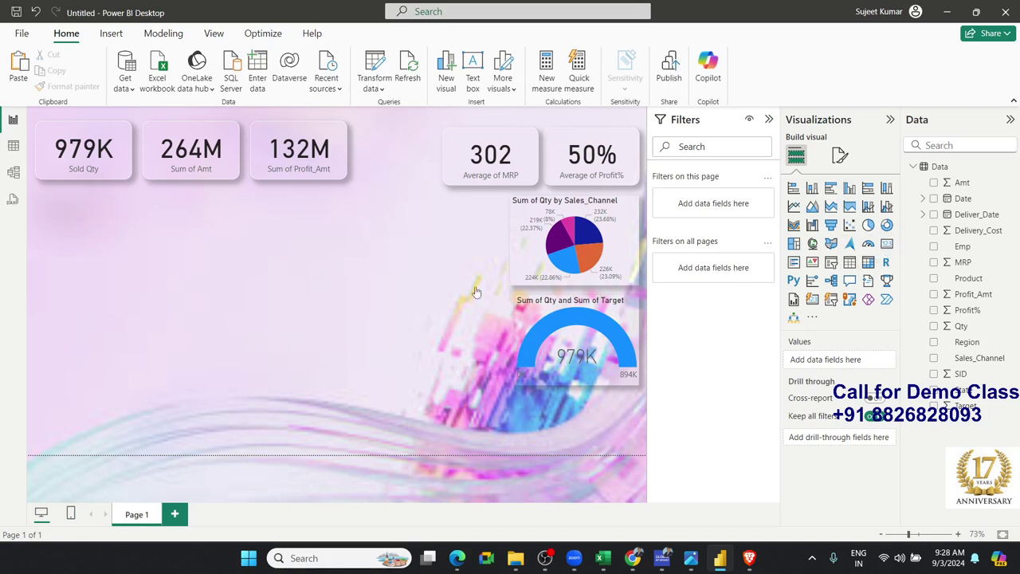
# Paste a copy of the Profit_Amt card under the gauge and swap in Delivery_Cost, showing 5.27M
pyautogui.moveTo(475, 292); pyautogui.dragTo(312, 281)
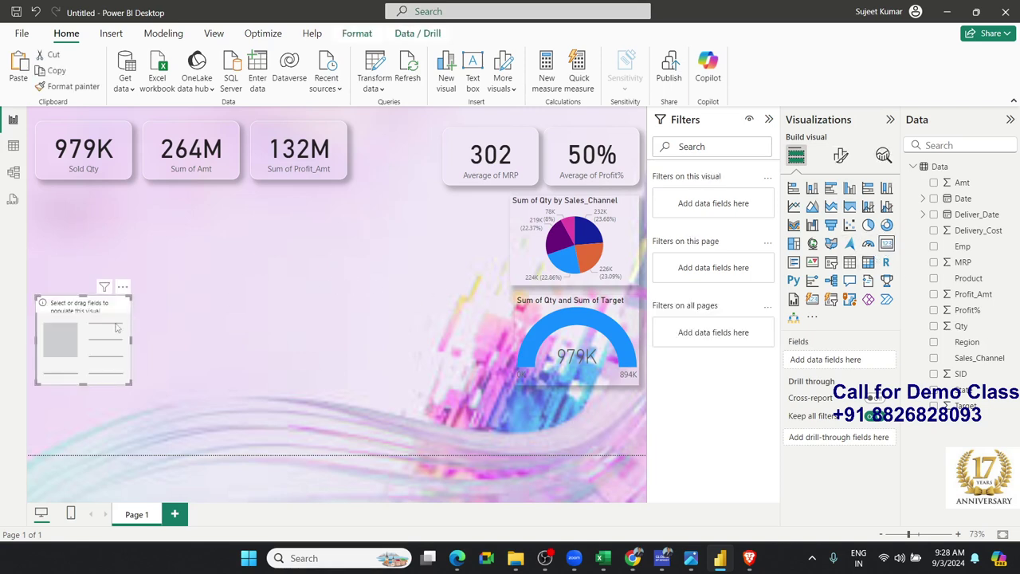
pyautogui.press('Delete')
pyautogui.click(314, 180)
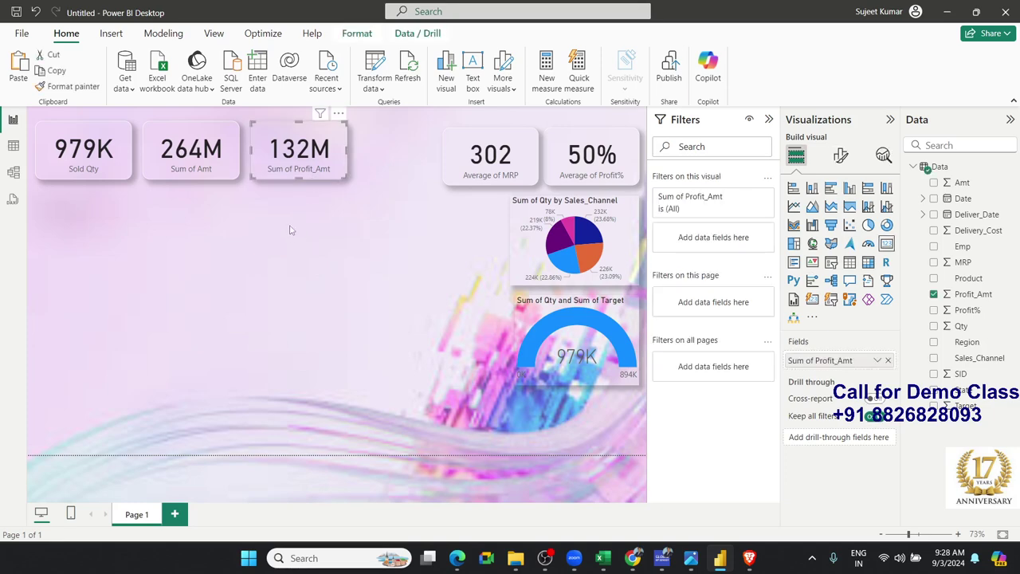
pyautogui.moveTo(295, 189); pyautogui.dragTo(300, 192)
pyautogui.click(299, 188)
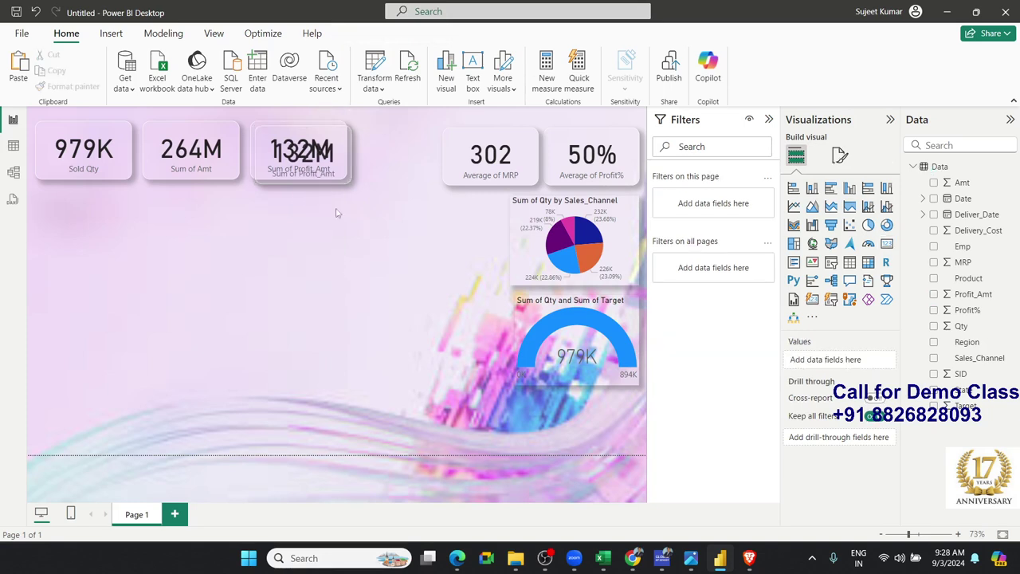
pyautogui.hotkey('ctrl', 'v')
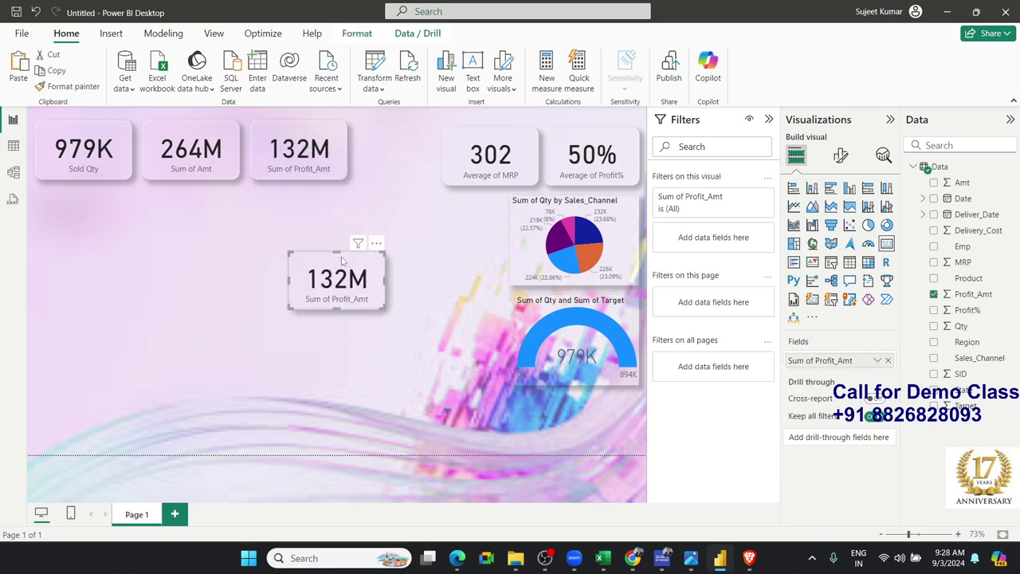
pyautogui.moveTo(323, 264); pyautogui.dragTo(577, 401)
pyautogui.click(885, 363)
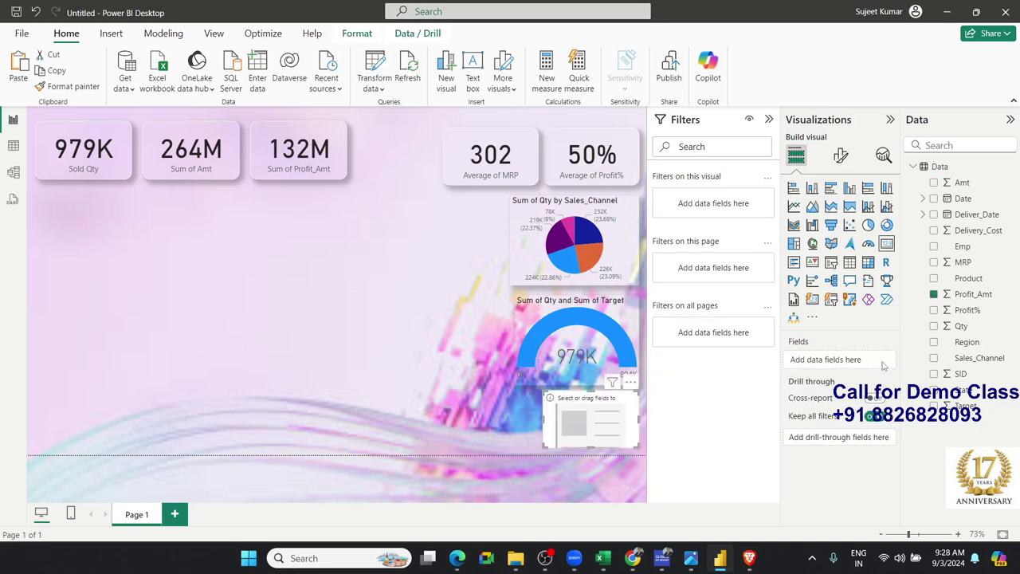
pyautogui.moveTo(968, 231)
pyautogui.mouseDown()
pyautogui.moveTo(555, 452)
pyautogui.moveTo(519, 456)
pyautogui.mouseUp()
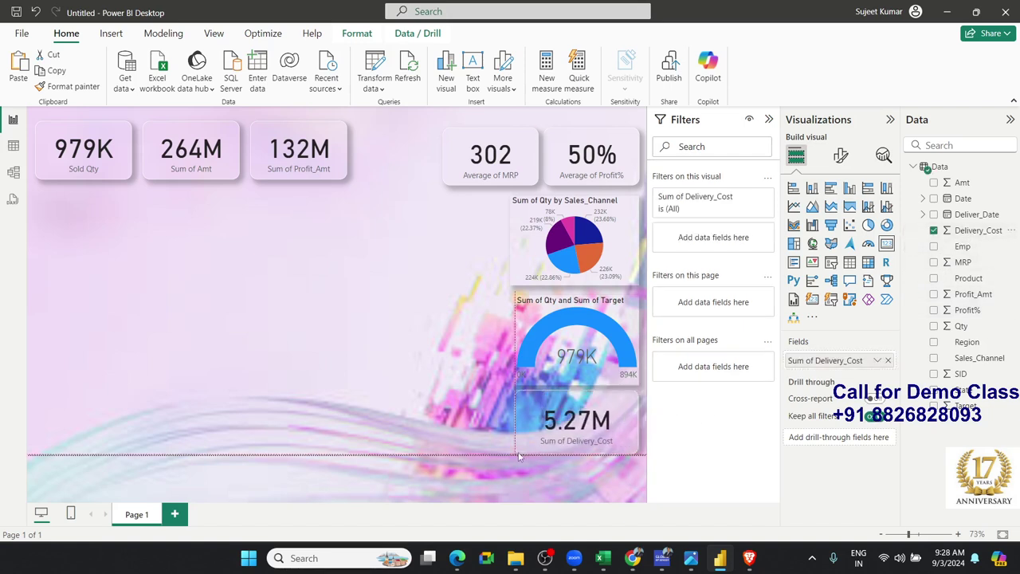
pyautogui.click(117, 294)
pyautogui.moveTo(41, 194)
pyautogui.mouseDown()
pyautogui.moveTo(435, 230)
pyautogui.moveTo(354, 288)
pyautogui.mouseUp()
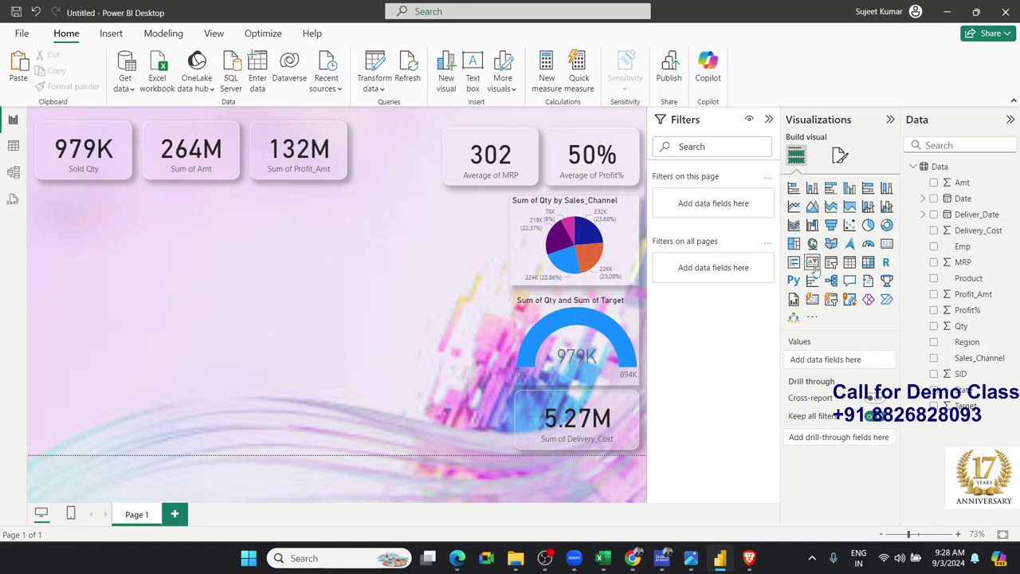
# Add a table across the lower left with SID set to Don't summarize
pyautogui.click(850, 262)
pyautogui.moveTo(75, 303); pyautogui.dragTo(73, 228)
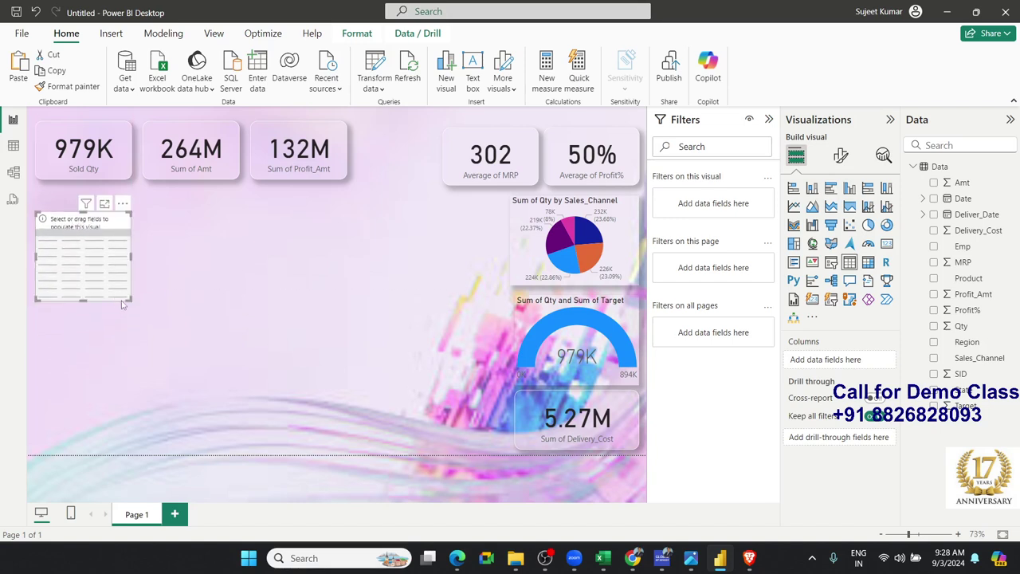
pyautogui.moveTo(126, 298)
pyautogui.mouseDown()
pyautogui.moveTo(462, 441)
pyautogui.moveTo(503, 444)
pyautogui.moveTo(494, 440)
pyautogui.mouseUp()
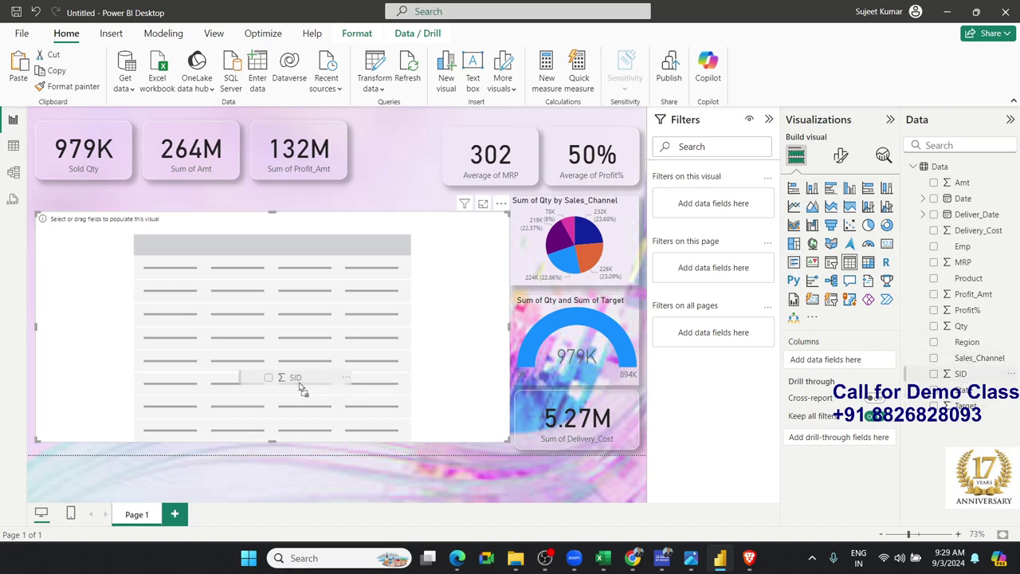
pyautogui.moveTo(963, 384); pyautogui.dragTo(297, 382)
pyautogui.click(877, 361)
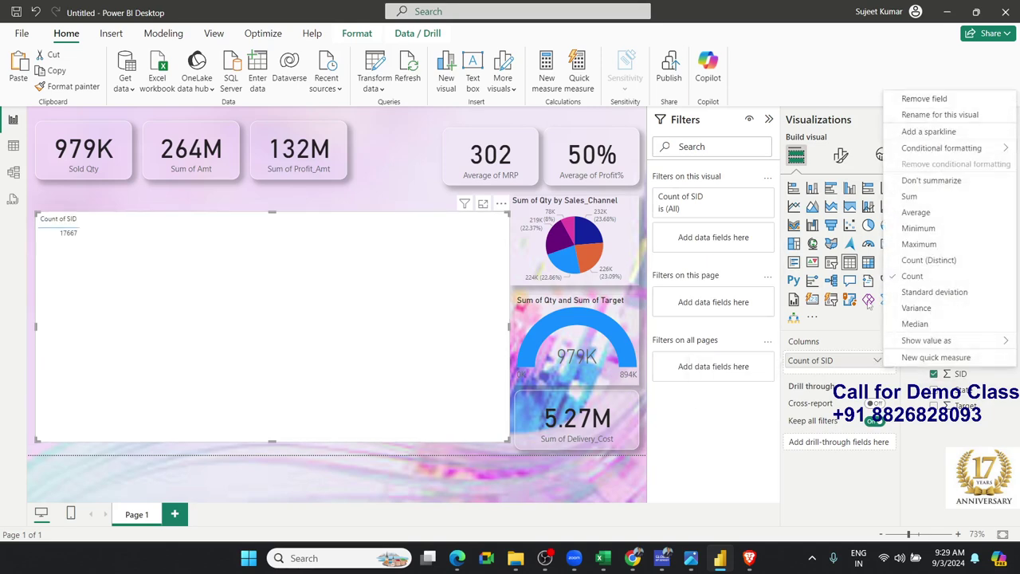
pyautogui.moveTo(918, 151)
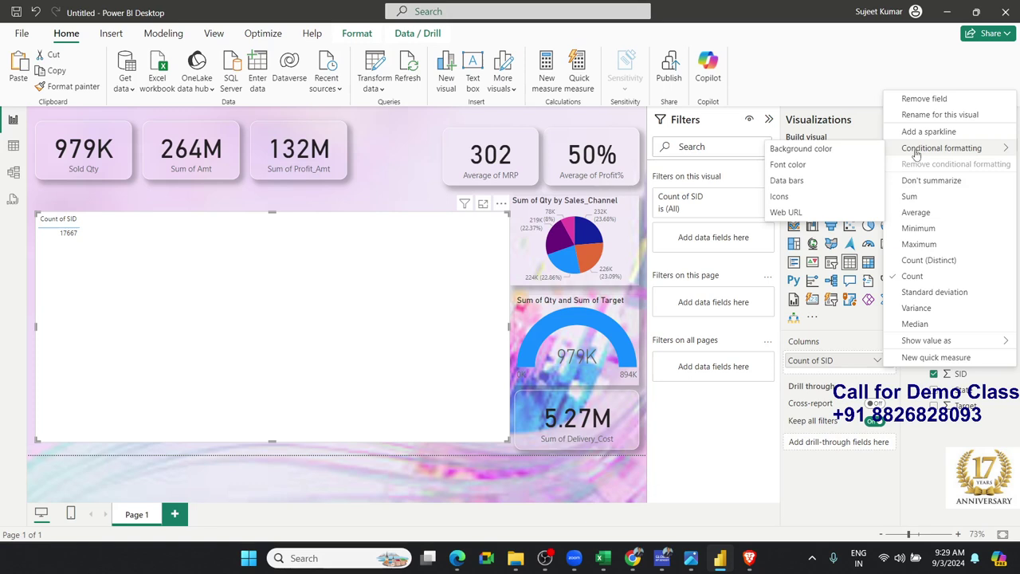
pyautogui.click(924, 181)
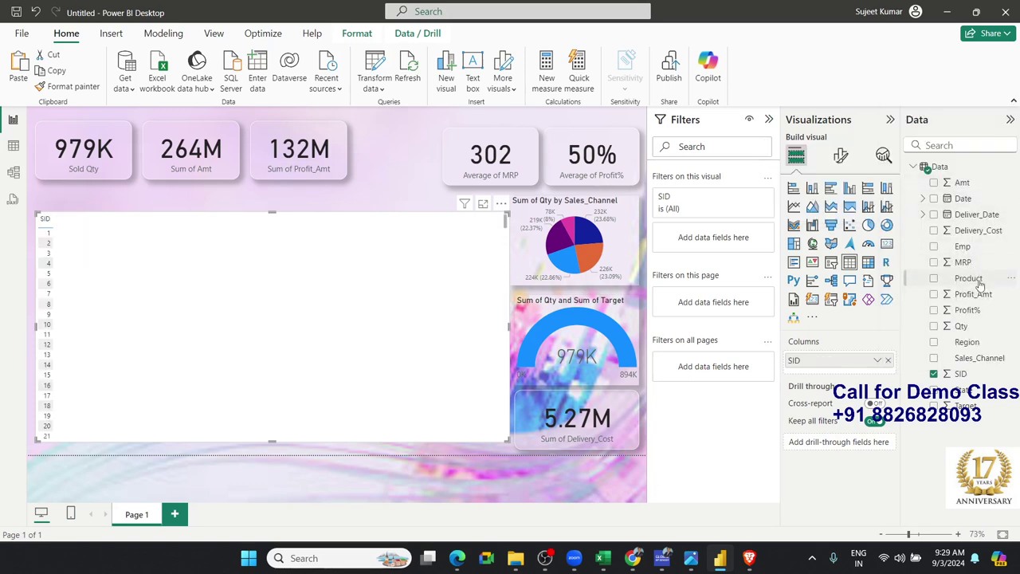
# Add Product, Qty, Target, Amt and Profit% columns to the table
pyautogui.moveTo(980, 285); pyautogui.dragTo(335, 378)
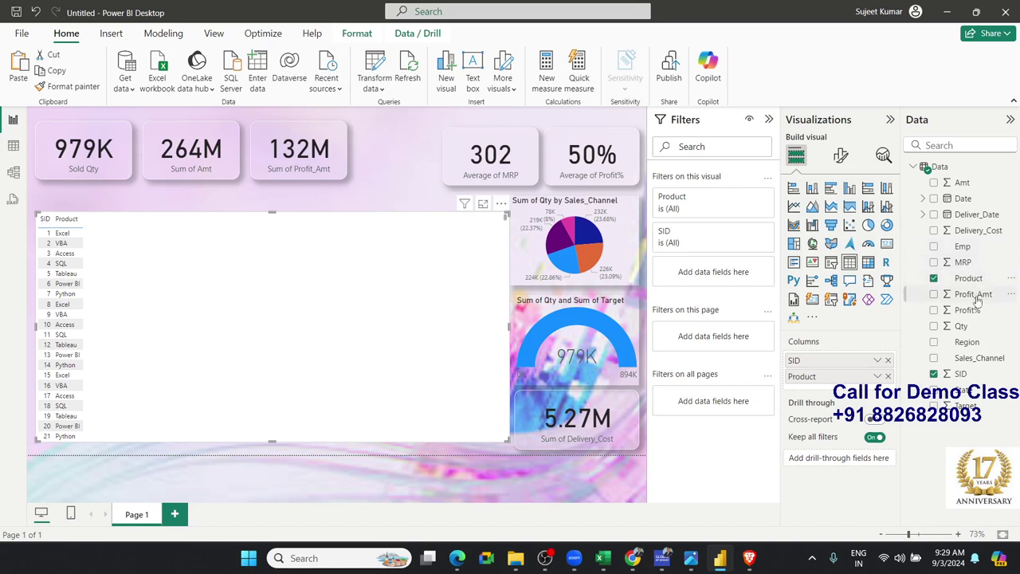
pyautogui.moveTo(963, 327); pyautogui.dragTo(383, 365)
pyautogui.moveTo(966, 405); pyautogui.dragTo(287, 380)
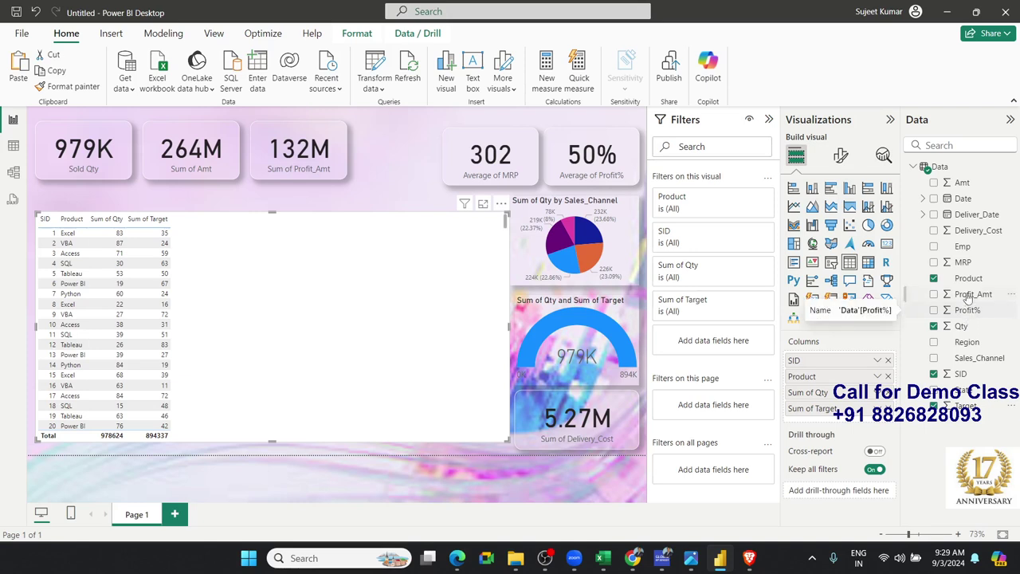
pyautogui.moveTo(963, 182); pyautogui.dragTo(339, 307)
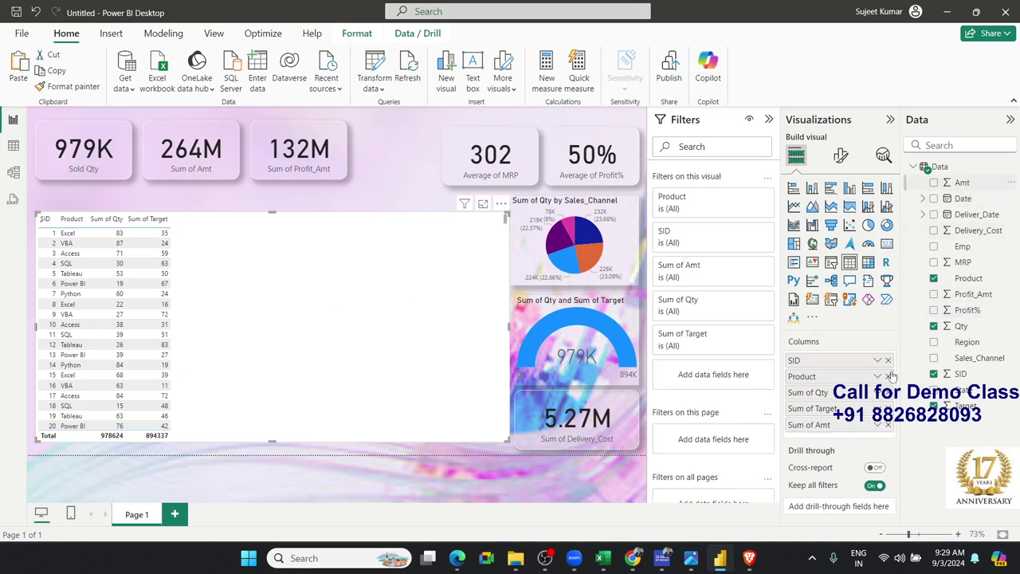
pyautogui.moveTo(967, 310); pyautogui.dragTo(380, 372)
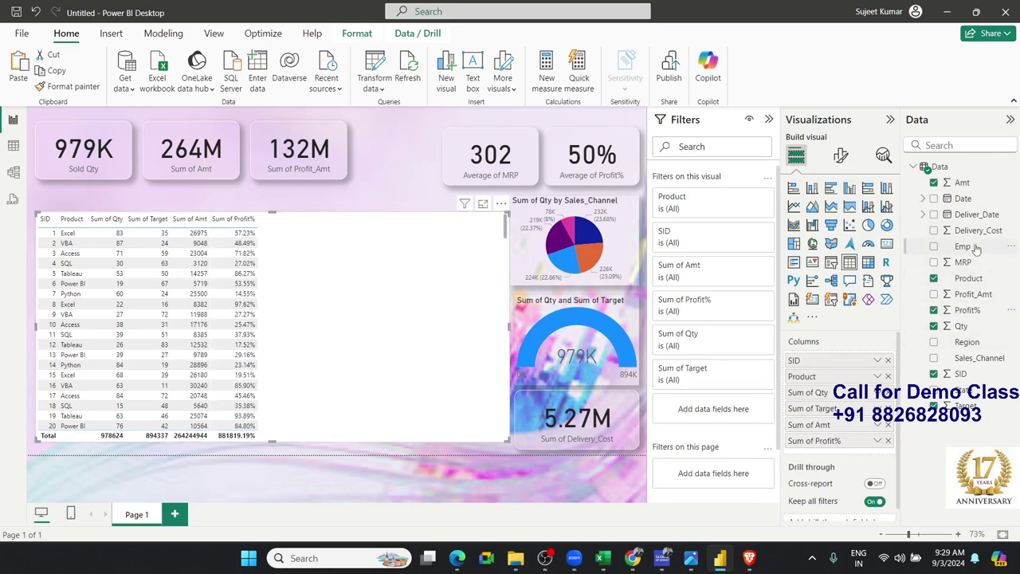
# Add Profit_Amt, MRP, Delivery_Cost and Deliver_Date as a full date rather than a hierarchy
pyautogui.moveTo(973, 294)
pyautogui.mouseDown()
pyautogui.moveTo(514, 404)
pyautogui.moveTo(387, 397)
pyautogui.mouseUp()
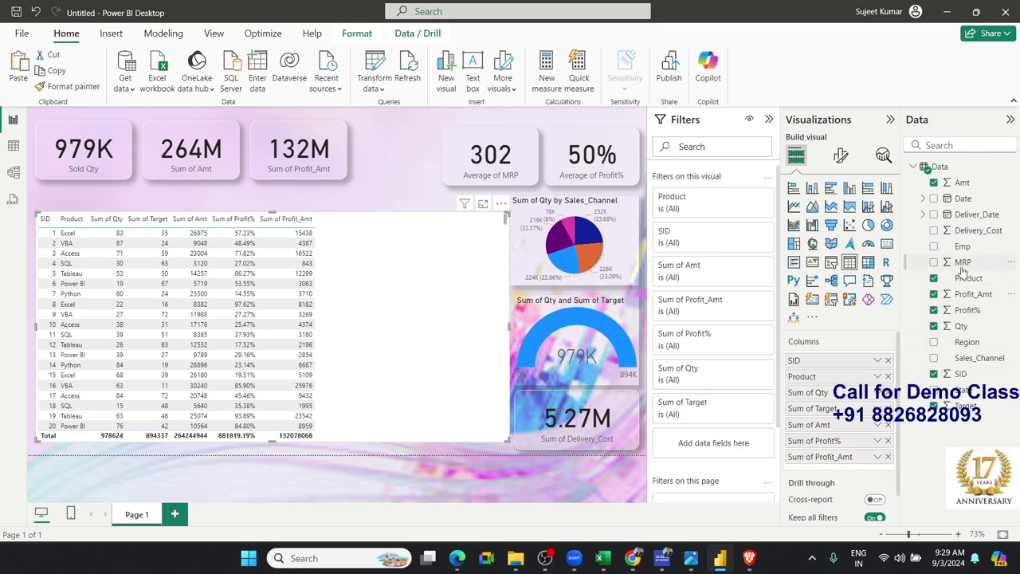
pyautogui.moveTo(963, 263); pyautogui.dragTo(384, 371)
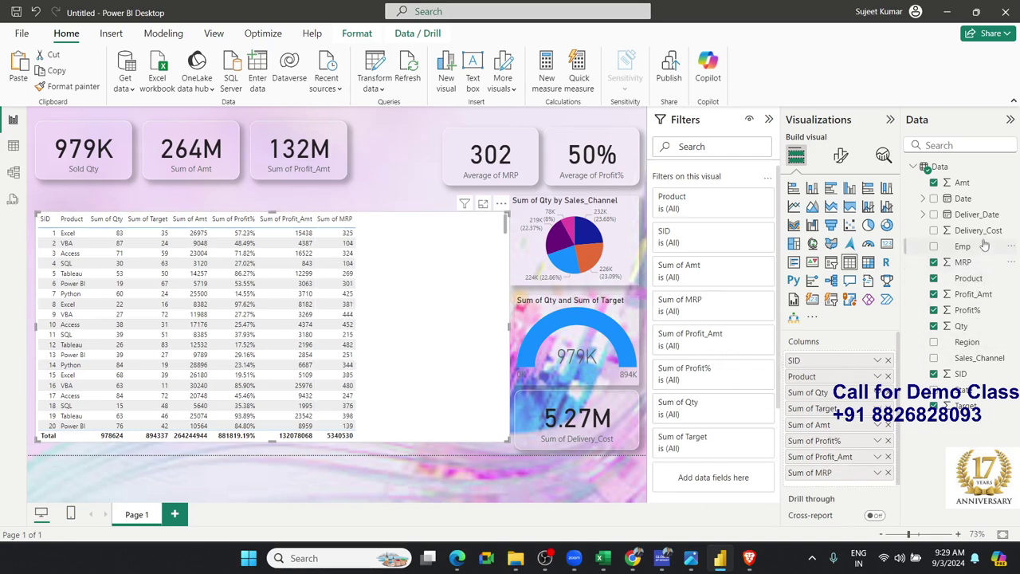
pyautogui.moveTo(973, 233); pyautogui.dragTo(434, 351)
pyautogui.moveTo(977, 213); pyautogui.dragTo(471, 323)
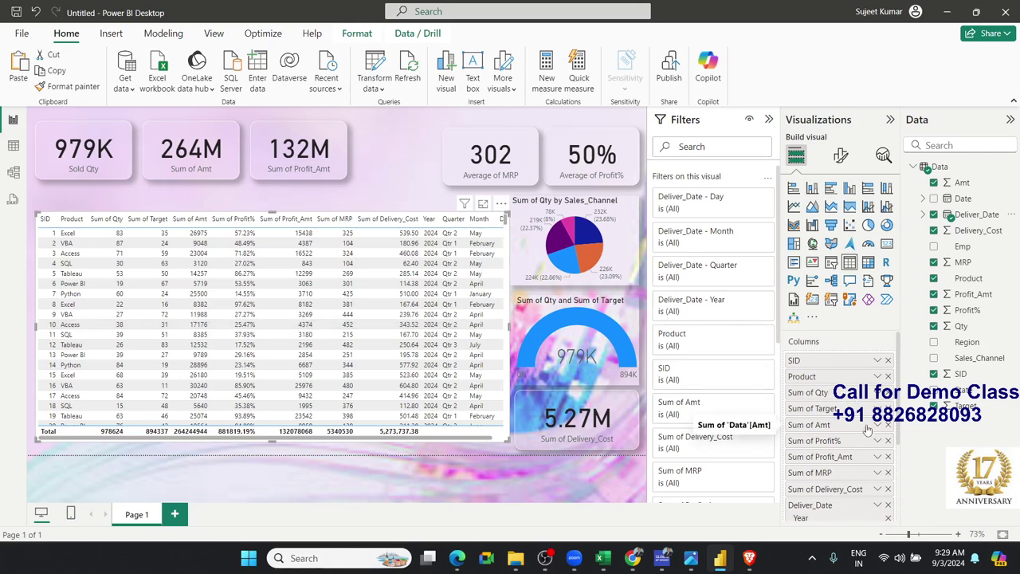
pyautogui.scroll(-3, 877, 474)
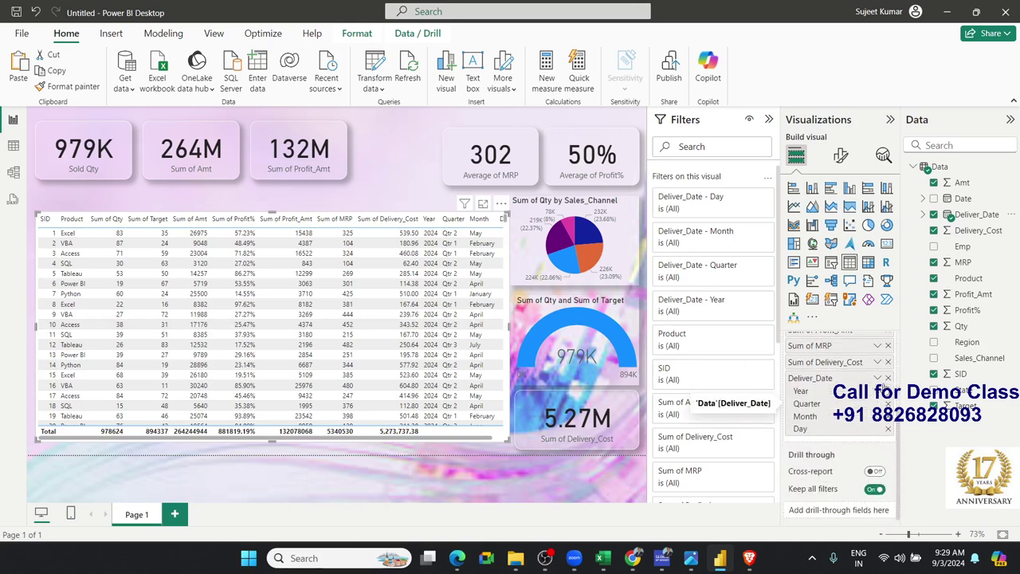
pyautogui.click(878, 377)
pyautogui.click(877, 449)
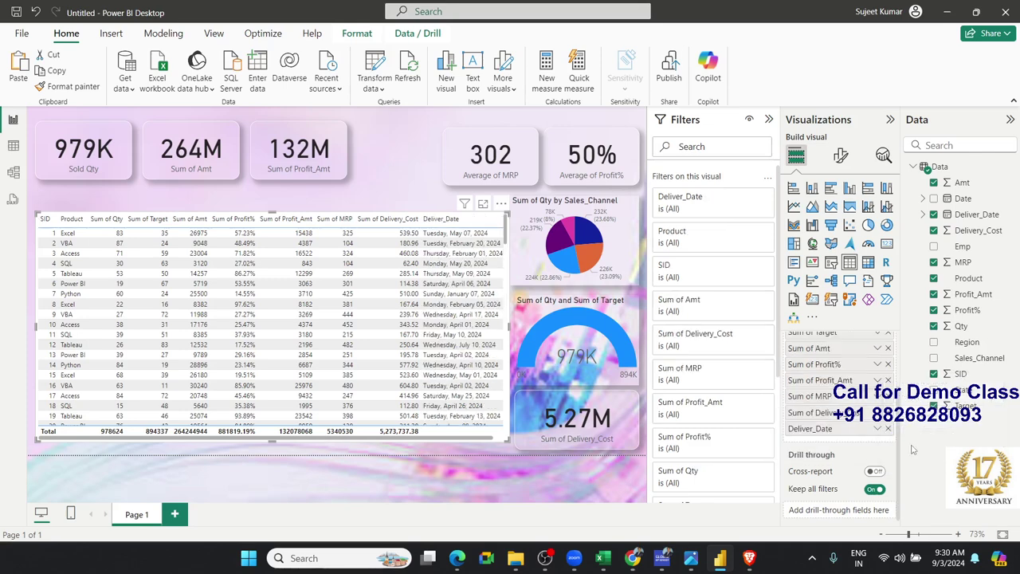
pyautogui.click(259, 208)
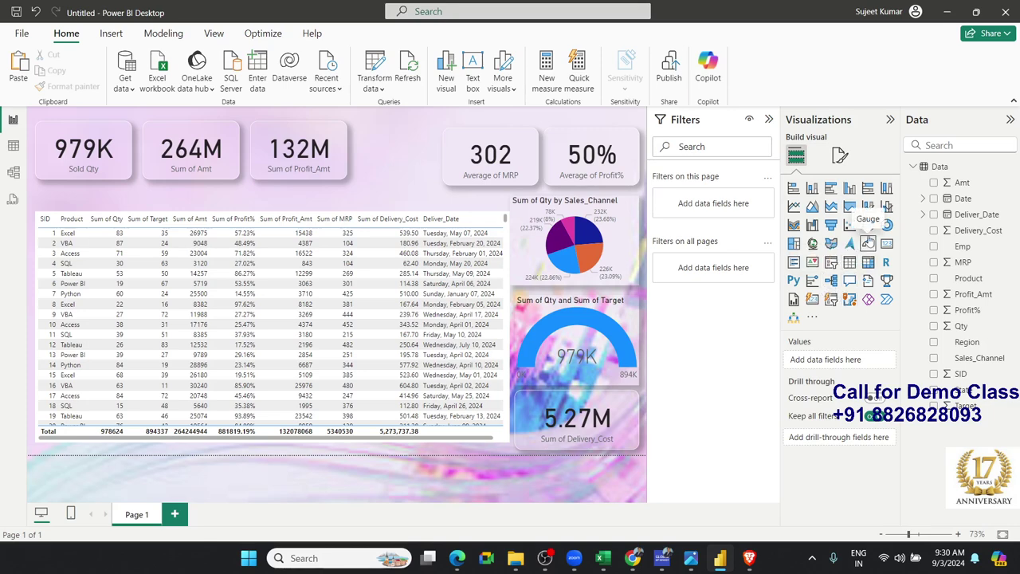
# Add a tile-style Region slicer as a wide strip just above the table
pyautogui.click(832, 262)
pyautogui.moveTo(420, 163); pyautogui.dragTo(420, 196)
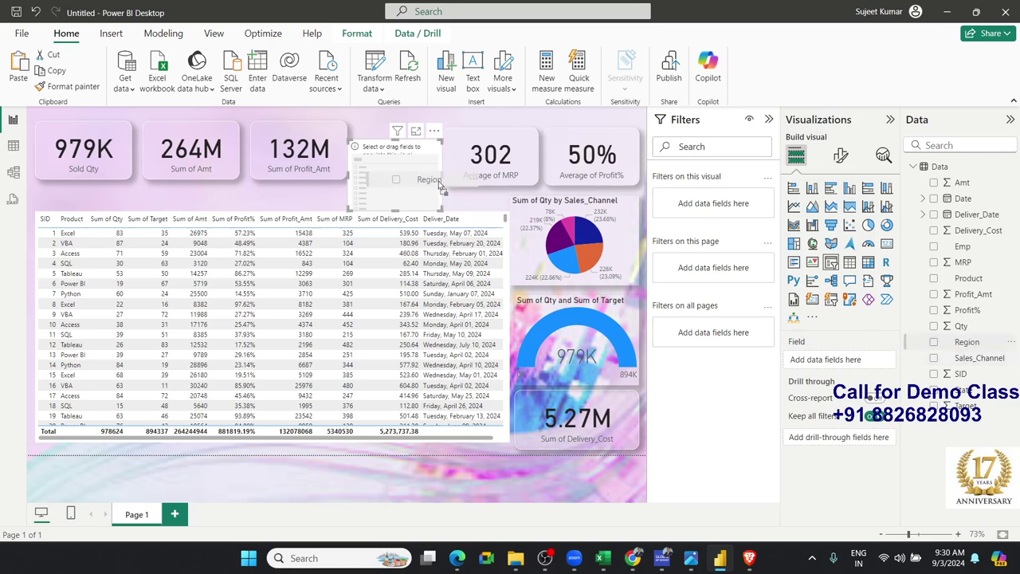
pyautogui.moveTo(966, 342); pyautogui.dragTo(391, 176)
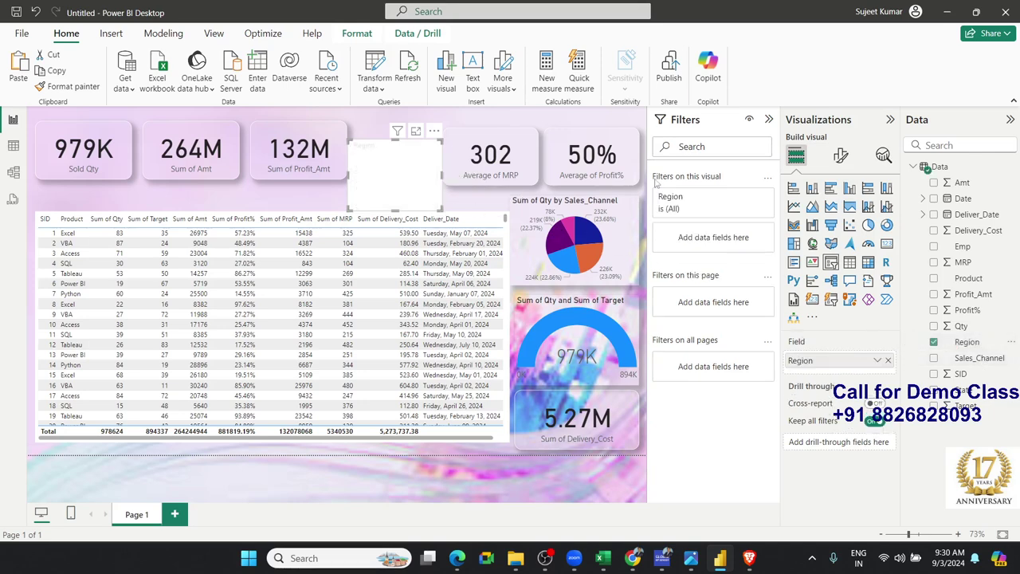
pyautogui.click(841, 156)
pyautogui.click(831, 254)
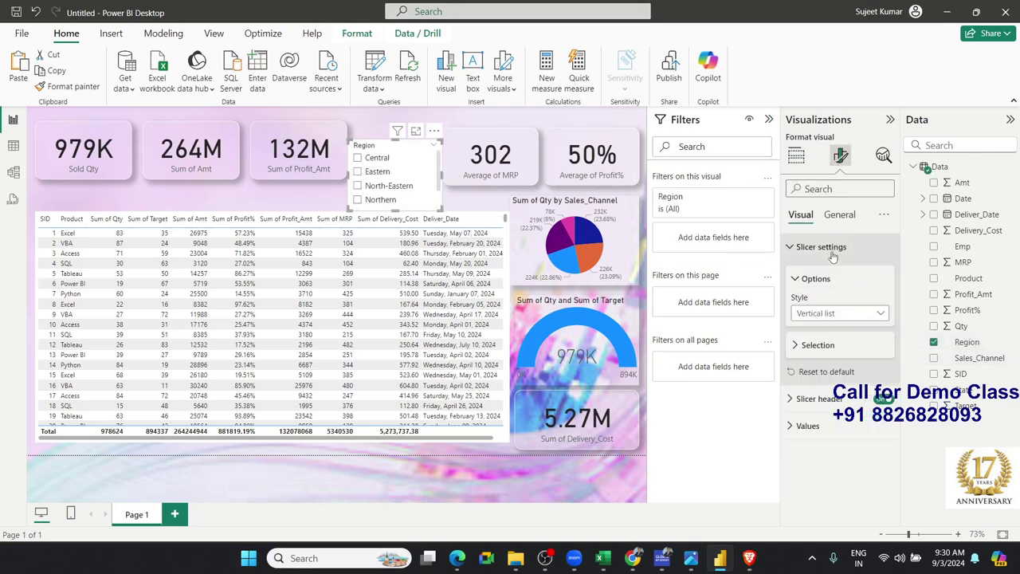
pyautogui.click(829, 313)
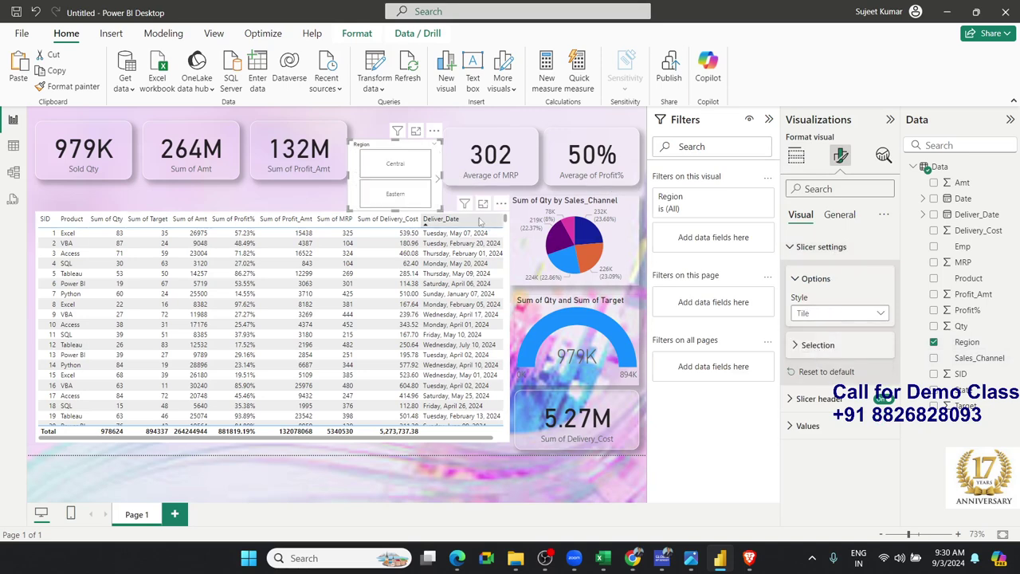
pyautogui.moveTo(439, 206); pyautogui.dragTo(638, 170)
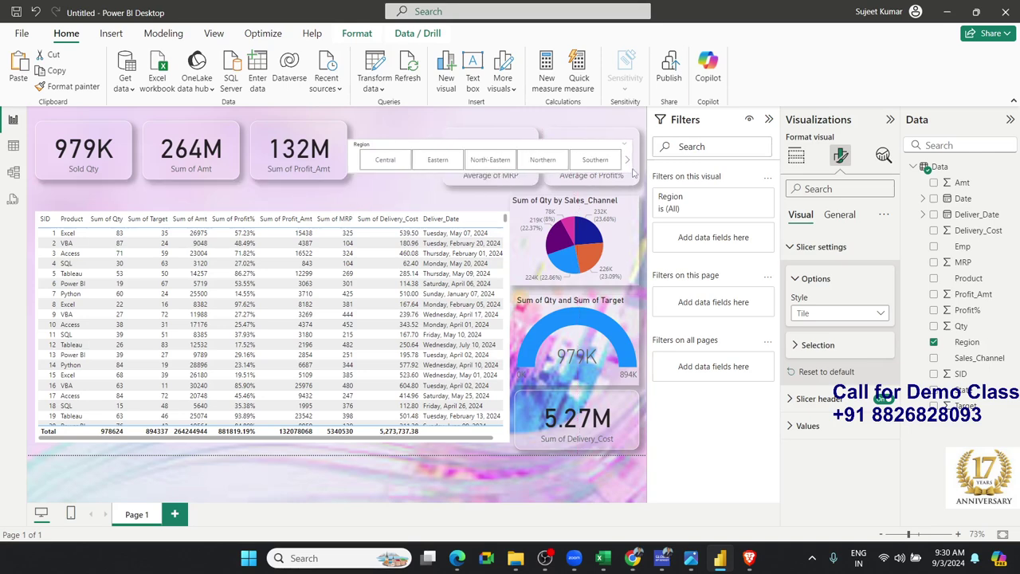
pyautogui.moveTo(498, 144); pyautogui.dragTo(189, 183)
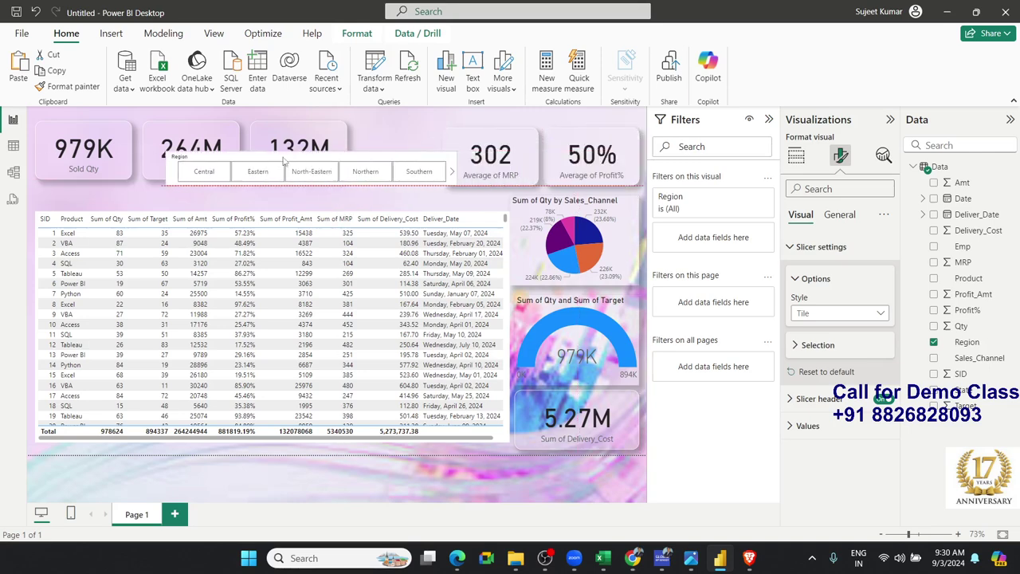
# Turn off the slicer header and widen the slicer until Western appears
pyautogui.click(837, 214)
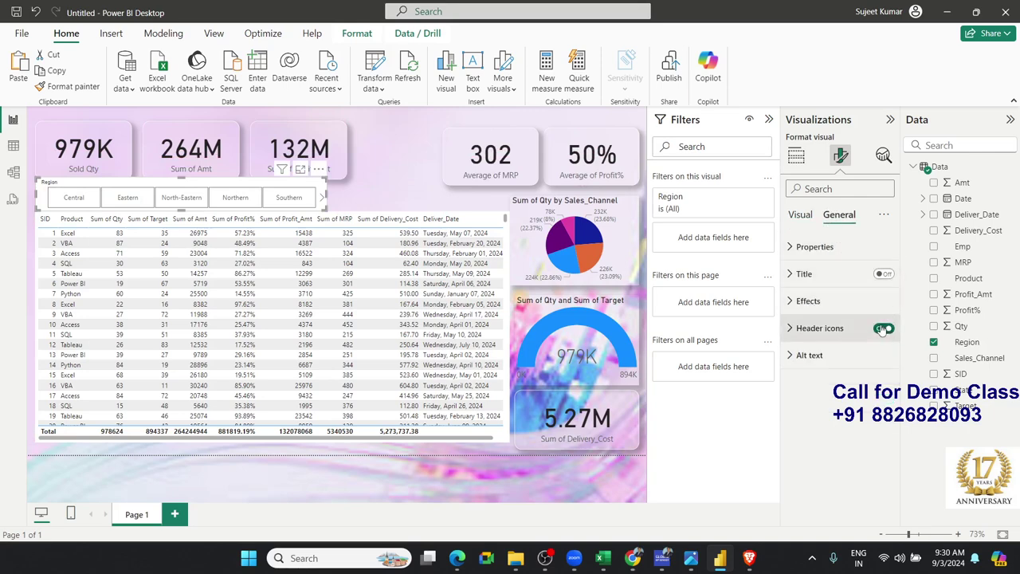
pyautogui.click(800, 215)
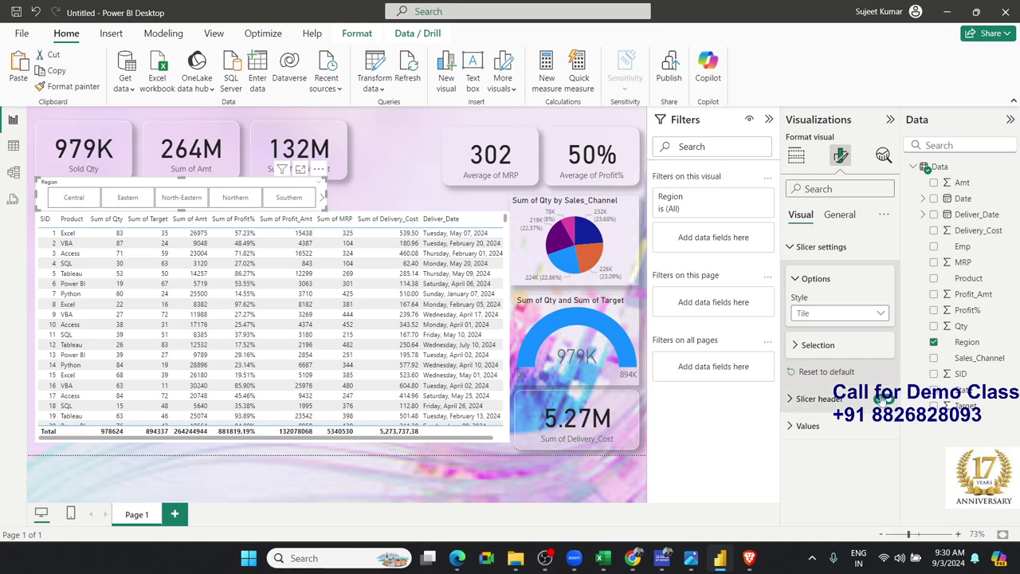
pyautogui.click(884, 399)
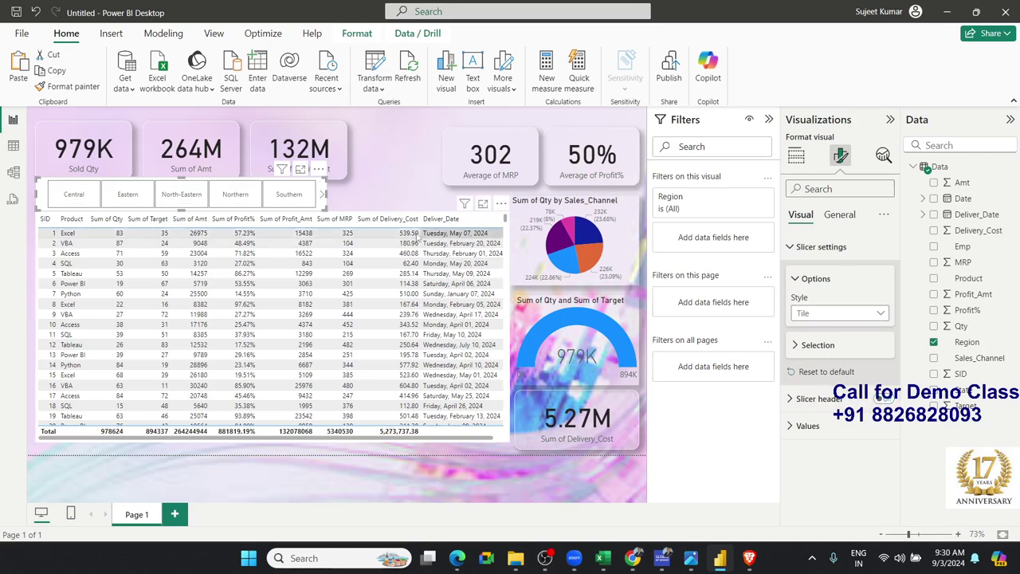
pyautogui.moveTo(326, 195); pyautogui.dragTo(437, 195)
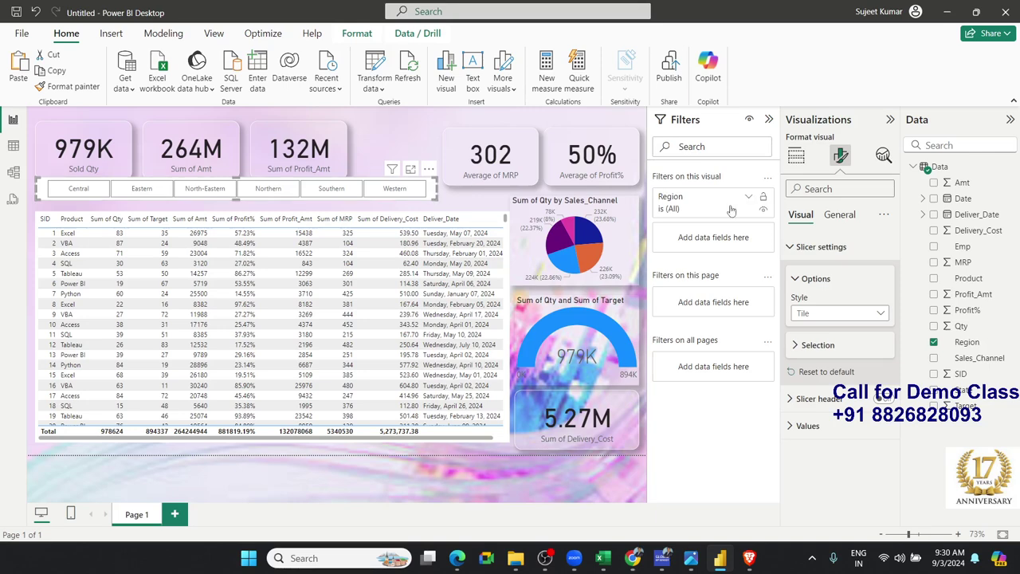
# Turn on the Region slicer's drop shadow under General > Effects and nudge it slightly right and down
pyautogui.click(840, 215)
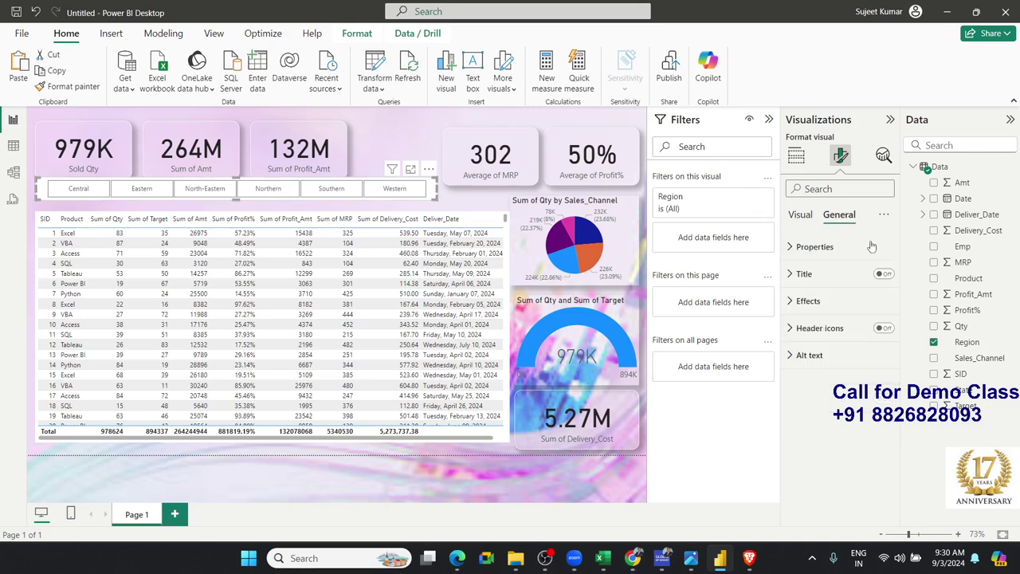
pyautogui.click(841, 305)
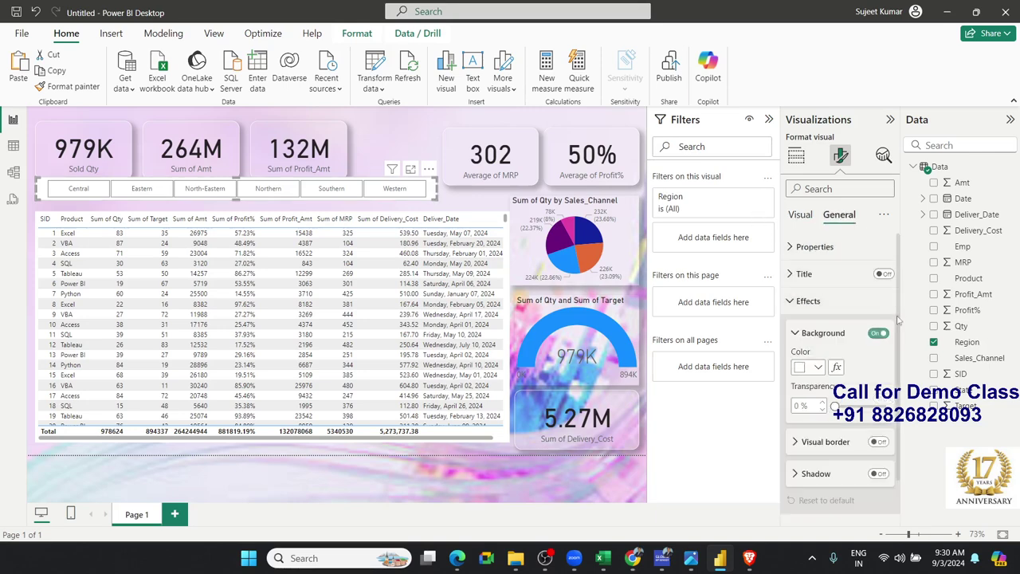
pyautogui.click(878, 474)
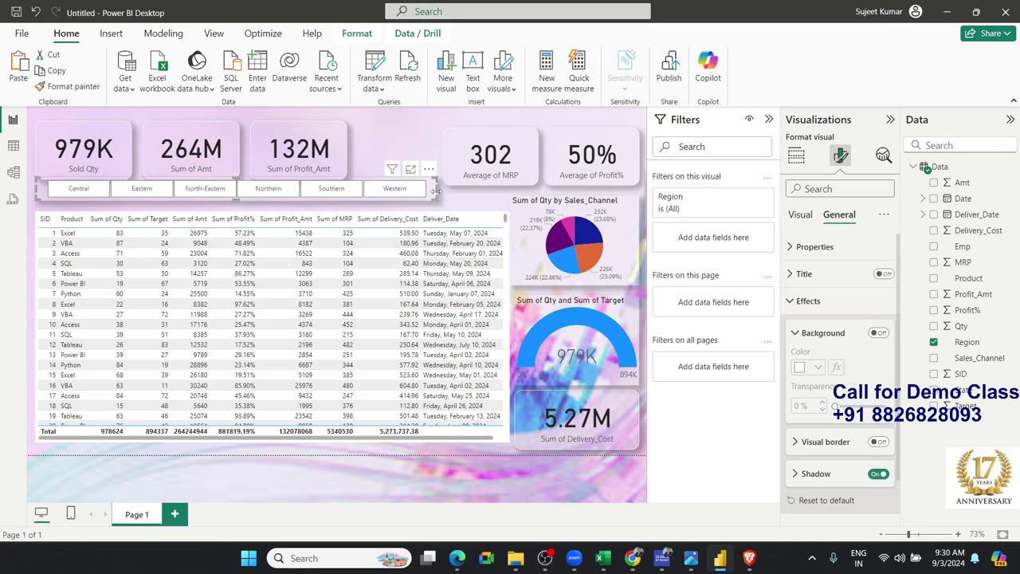
pyautogui.moveTo(435, 192); pyautogui.dragTo(441, 198)
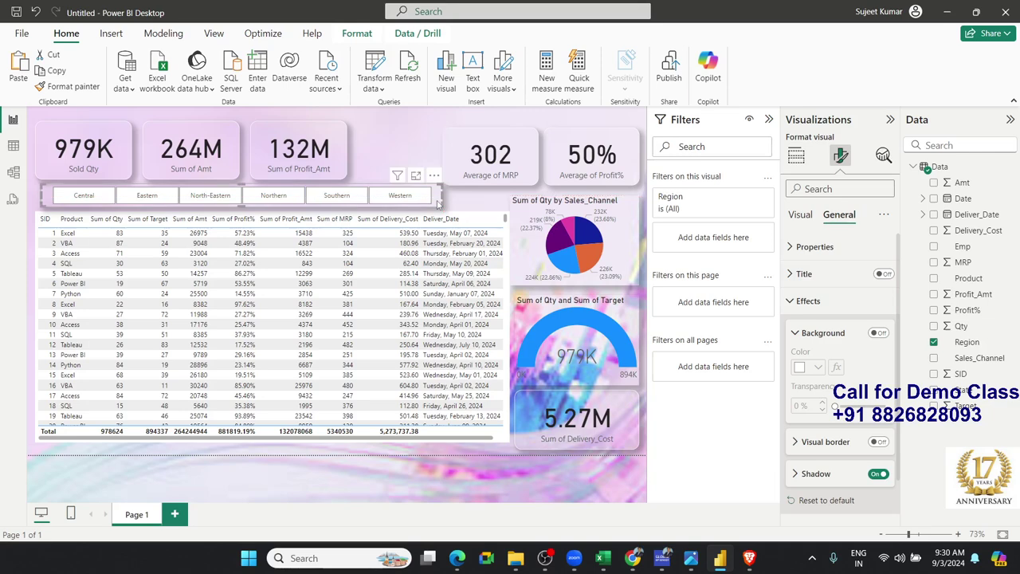
pyautogui.click(471, 124)
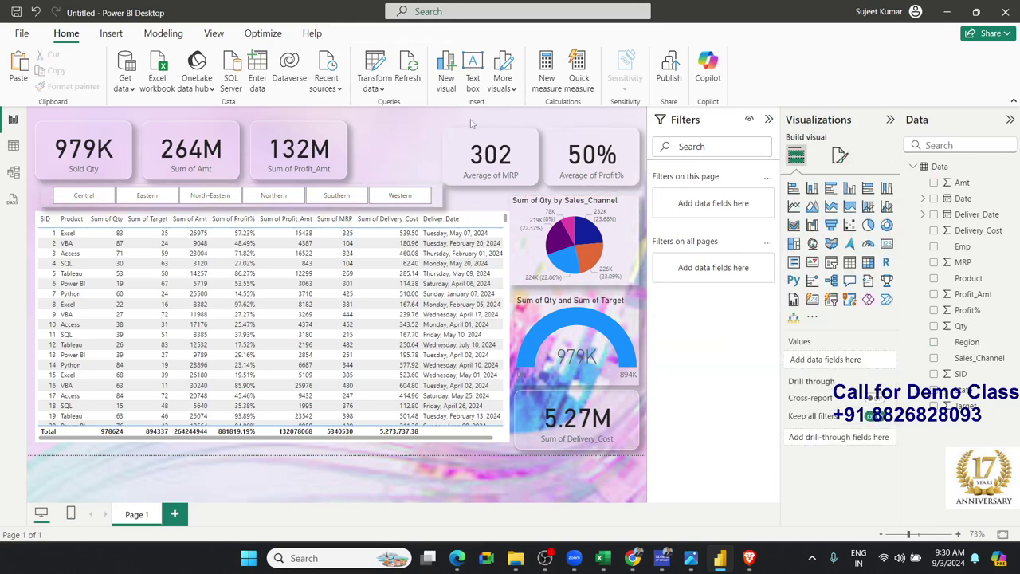
pyautogui.click(90, 197)
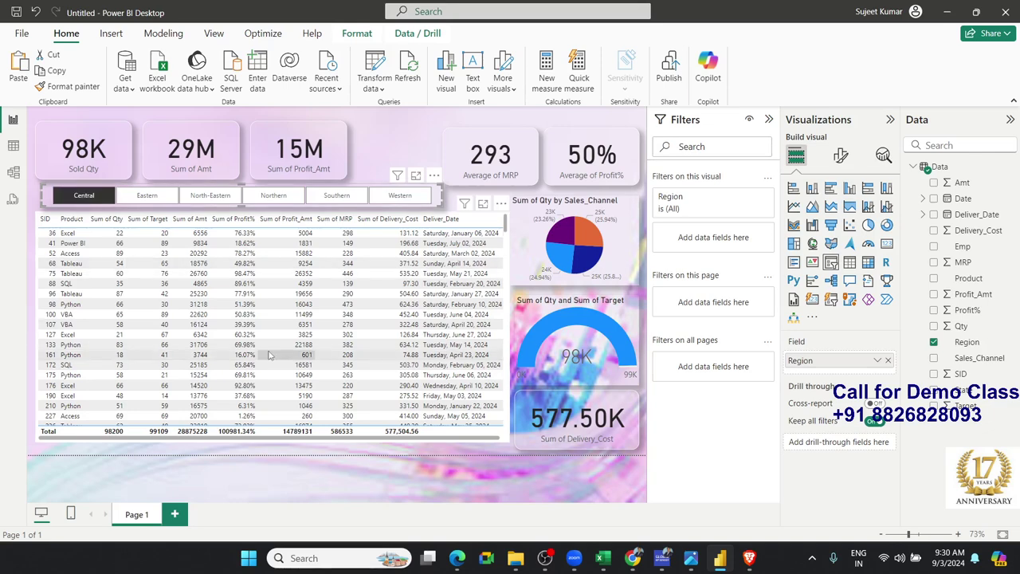
pyautogui.click(143, 200)
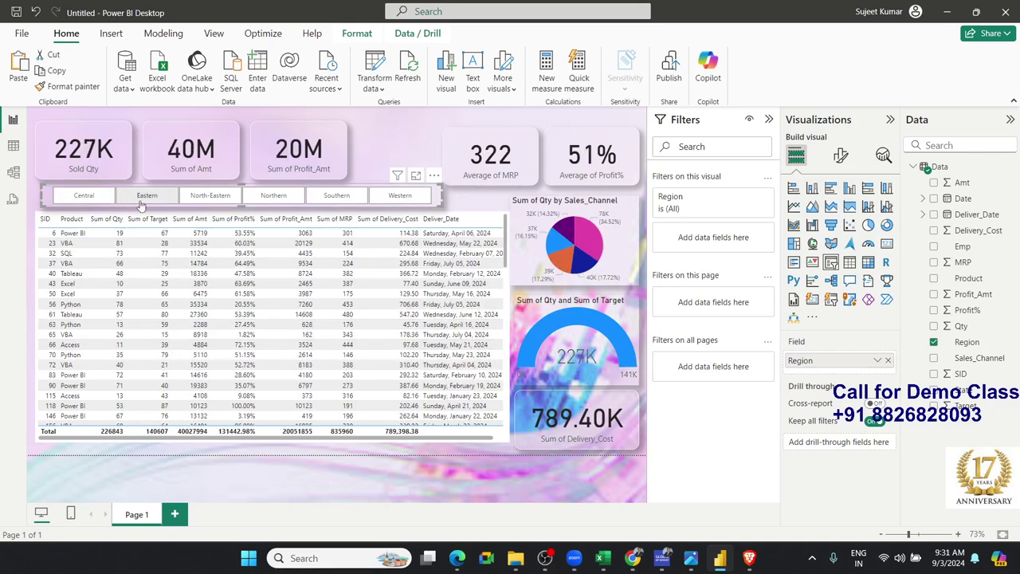
pyautogui.click(132, 201)
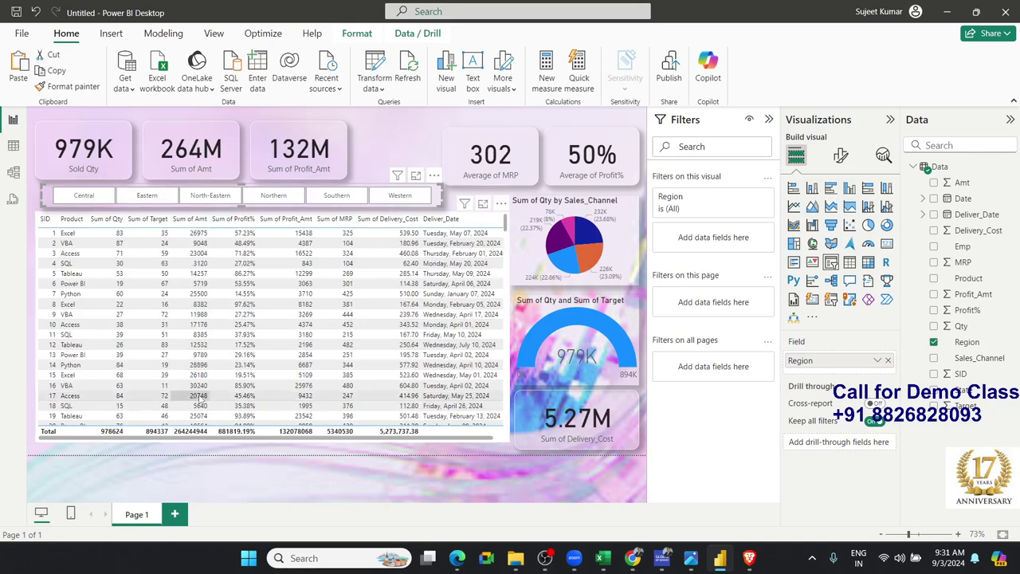
# Switch to the mobile layout and auto-create a phone layout from the report visuals
pyautogui.click(70, 516)
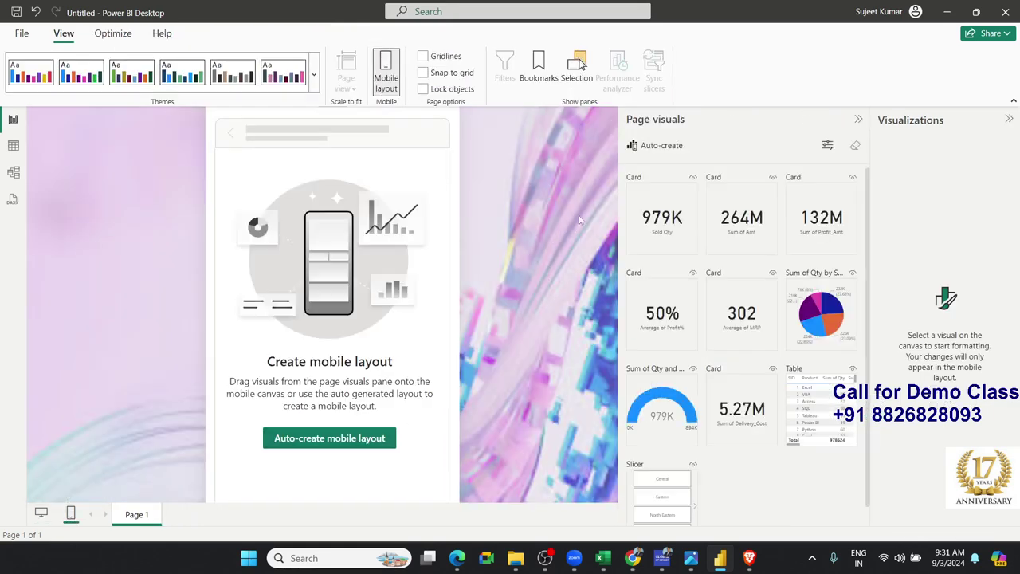
pyautogui.click(664, 149)
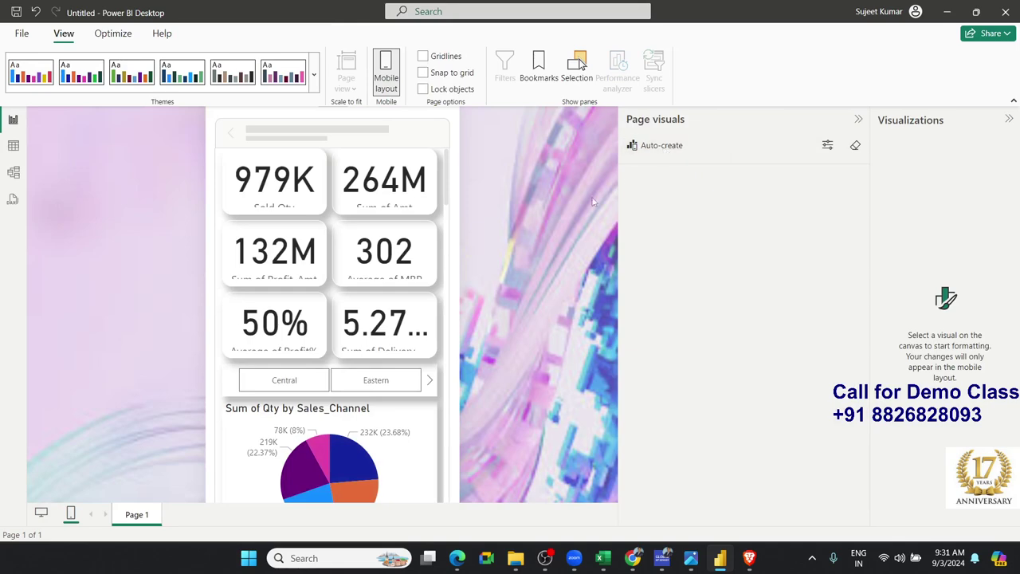
pyautogui.scroll(-5, 369, 375)
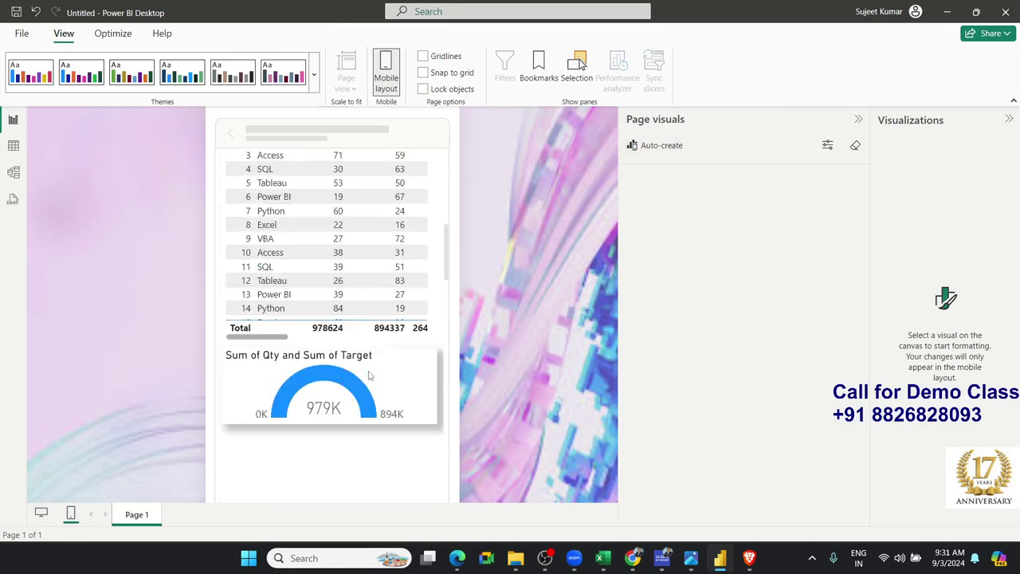
pyautogui.scroll(3, 369, 375)
pyautogui.scroll(3, 369, 375)
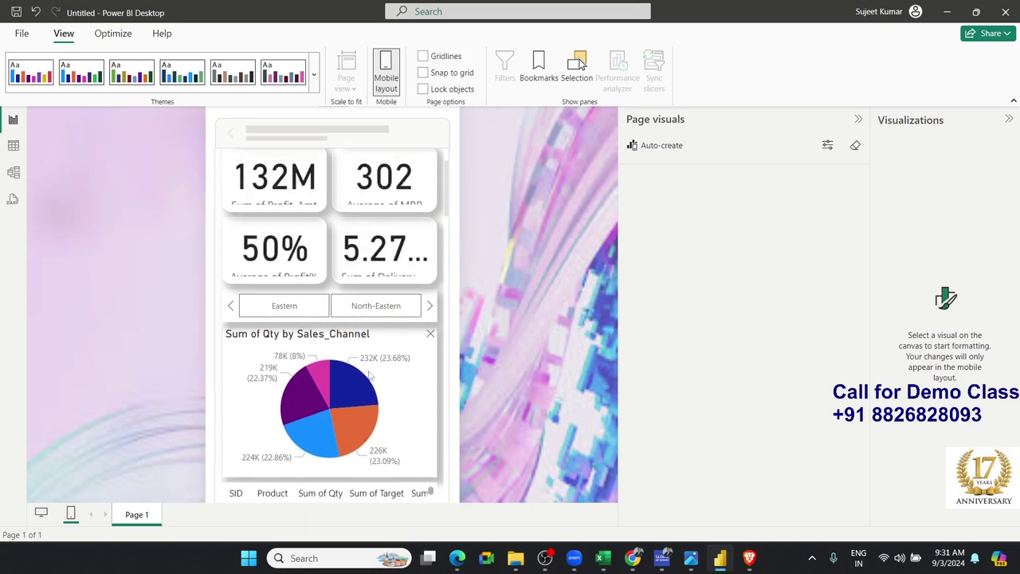
pyautogui.scroll(-3, 391, 407)
# Remove the sales table from the phone layout, then move the gauge under the pie chart and enlarge it
pyautogui.click(411, 414)
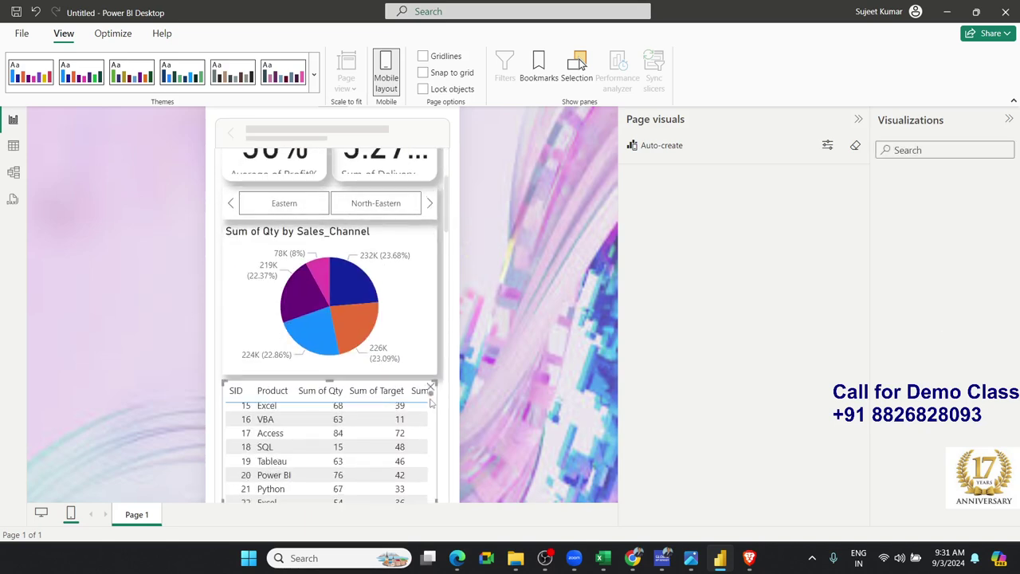
pyautogui.click(431, 389)
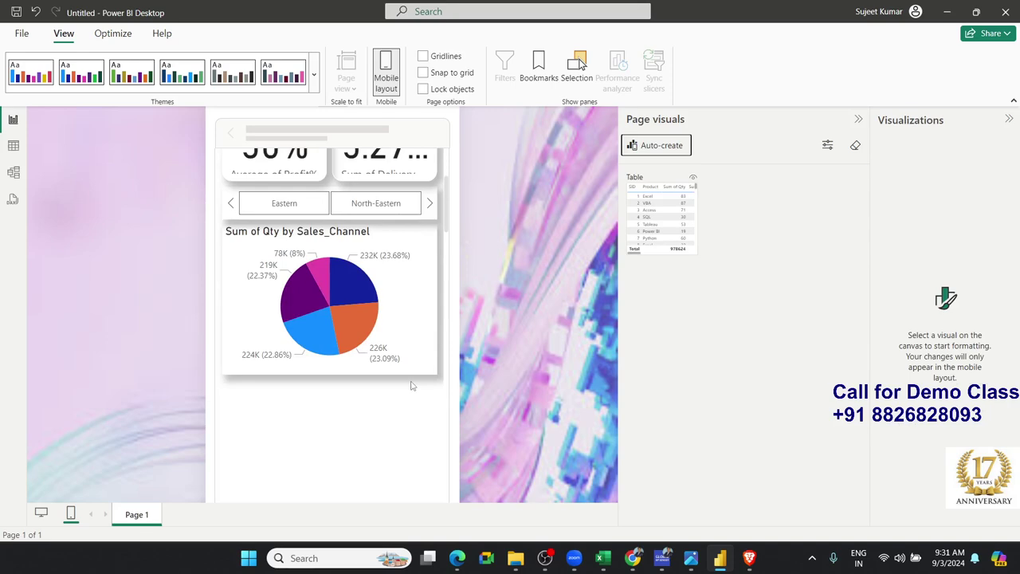
pyautogui.moveTo(402, 389); pyautogui.dragTo(404, 206)
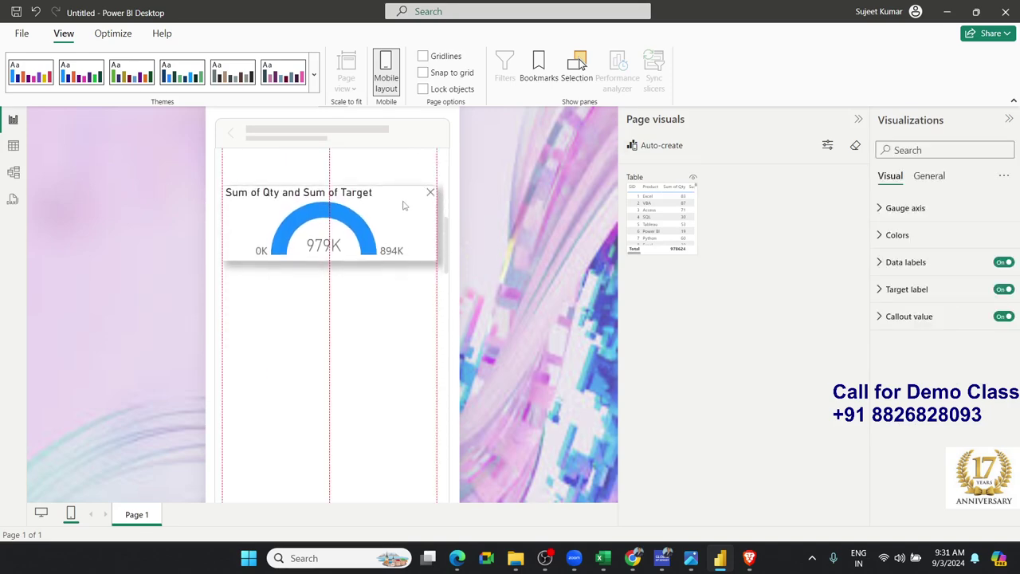
pyautogui.scroll(3, 390, 303)
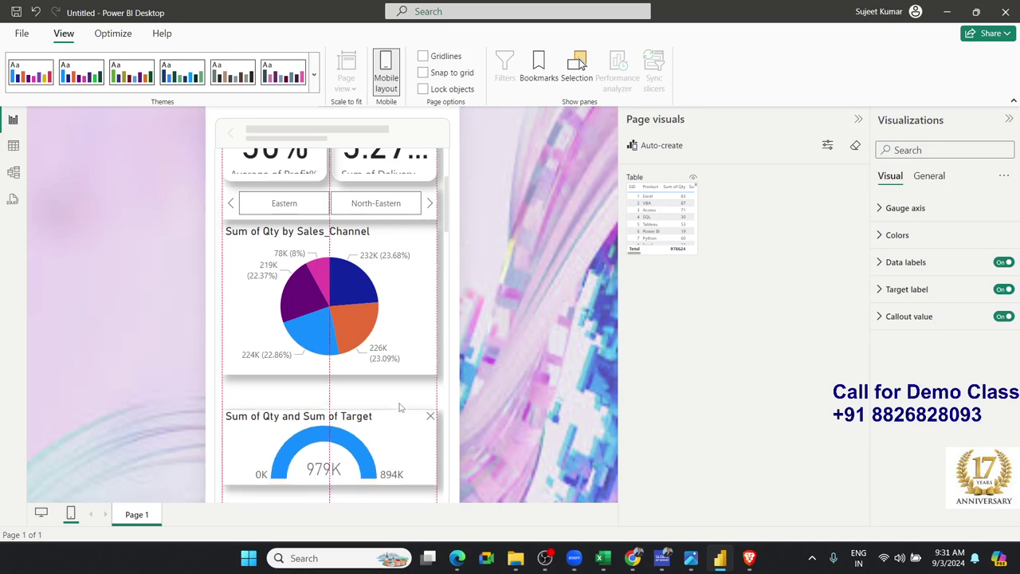
pyautogui.moveTo(401, 408)
pyautogui.mouseDown()
pyautogui.moveTo(401, 388)
pyautogui.moveTo(435, 434)
pyautogui.mouseUp()
pyautogui.scroll(-2, 415, 430)
pyautogui.scroll(2, 428, 406)
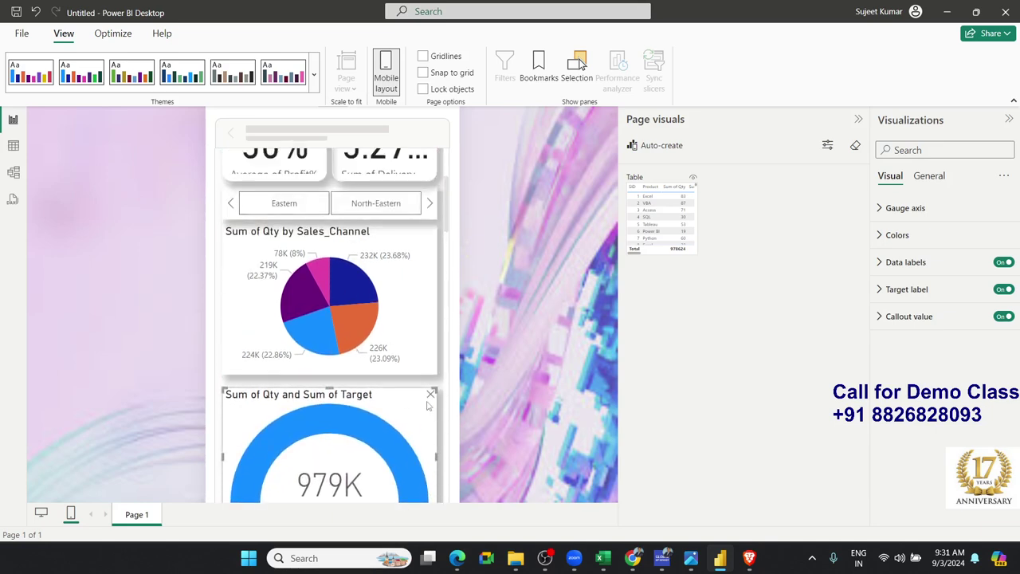
pyautogui.scroll(3, 426, 406)
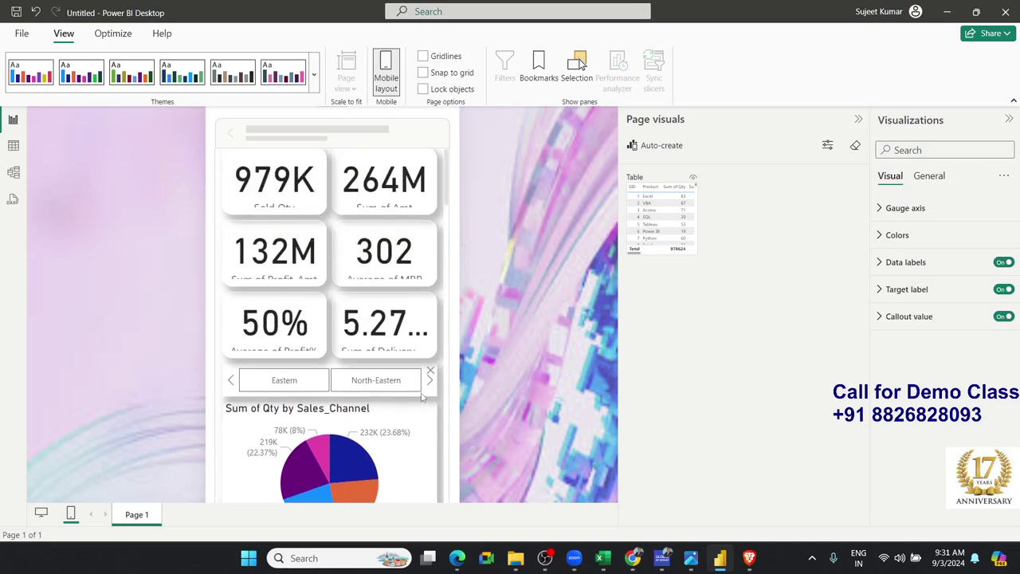
# Review the Region slicer on the phone layout, then return to the desktop layout
pyautogui.click(430, 389)
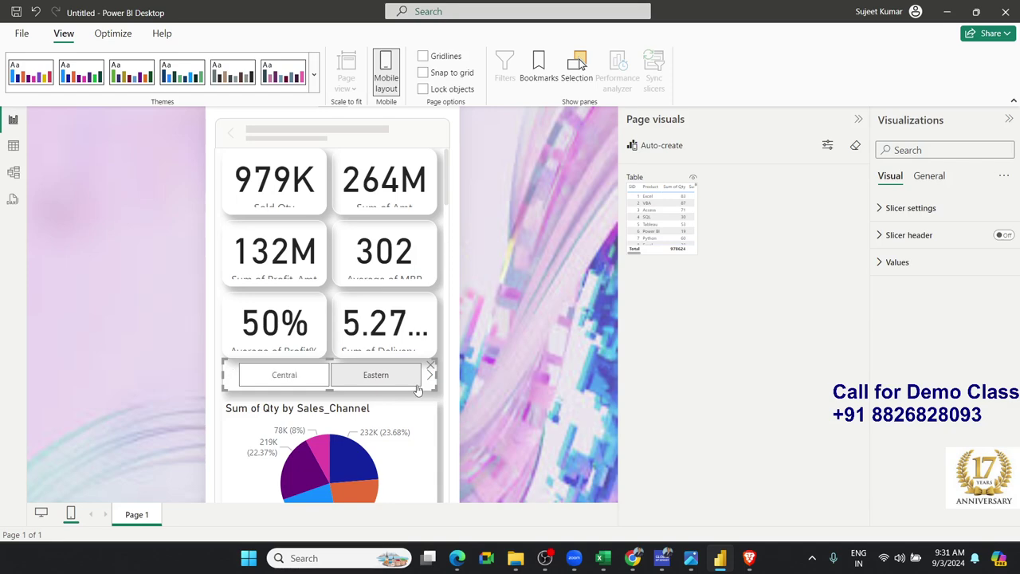
pyautogui.scroll(-5, 422, 376)
pyautogui.scroll(5, 421, 375)
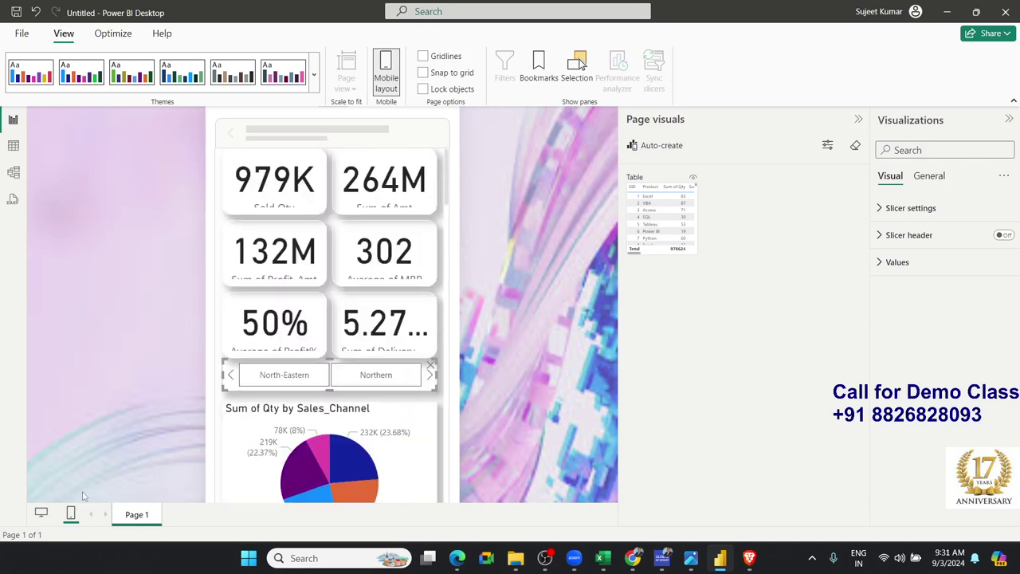
pyautogui.click(41, 512)
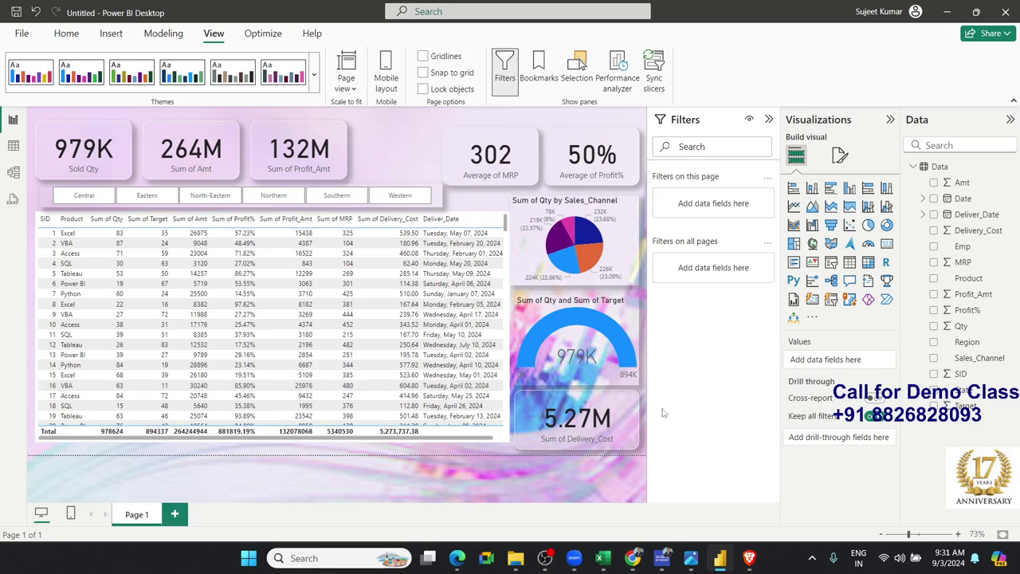
# Start saving with Ctrl+S, name the file 1ST-Dashboard, and keep Downloads as the location
pyautogui.hotkey('ctrl', 's')
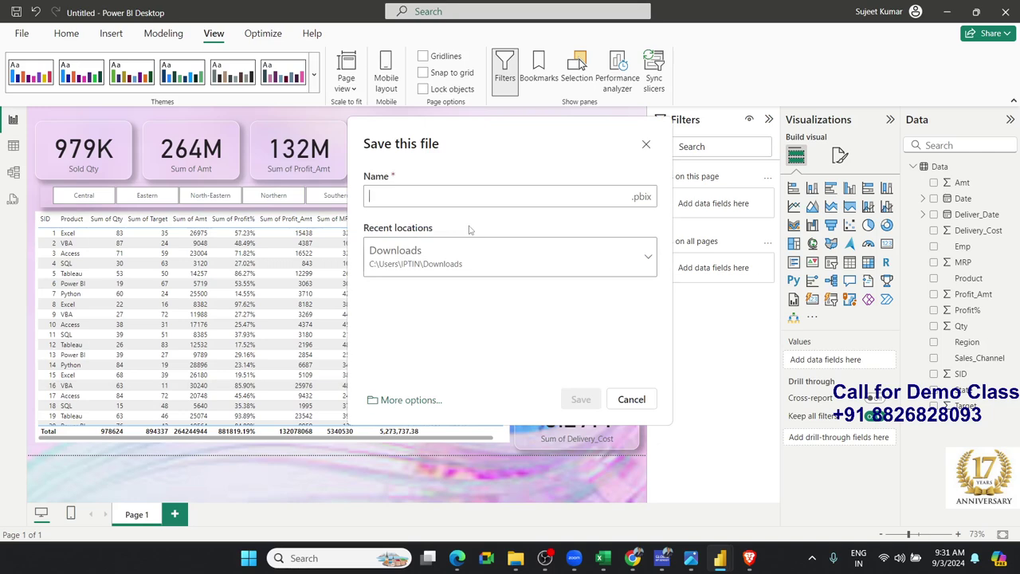
pyautogui.write('1ST-DAshboard')
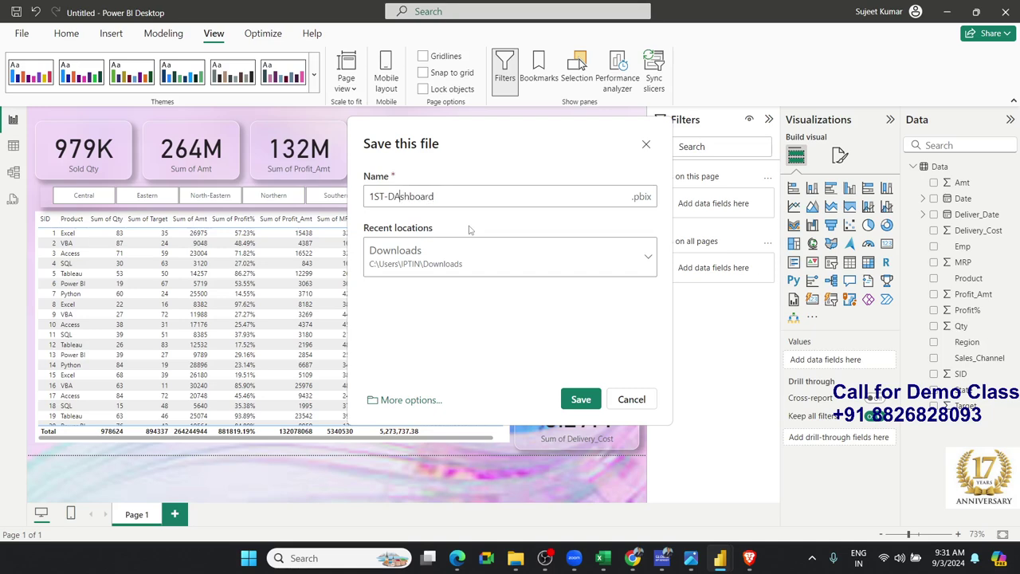
pyautogui.press('BackSpace')
pyautogui.write('a')
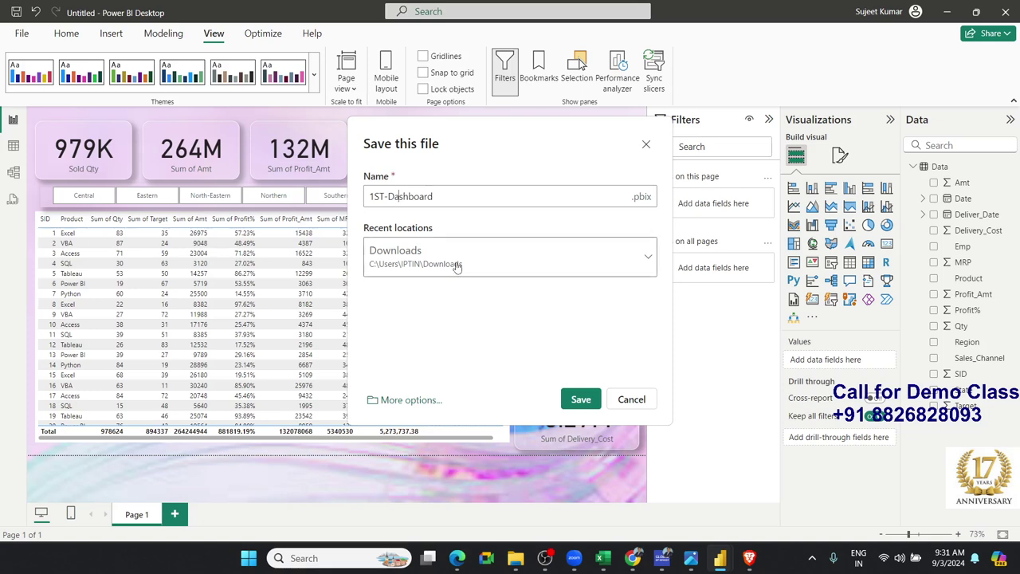
pyautogui.click(457, 266)
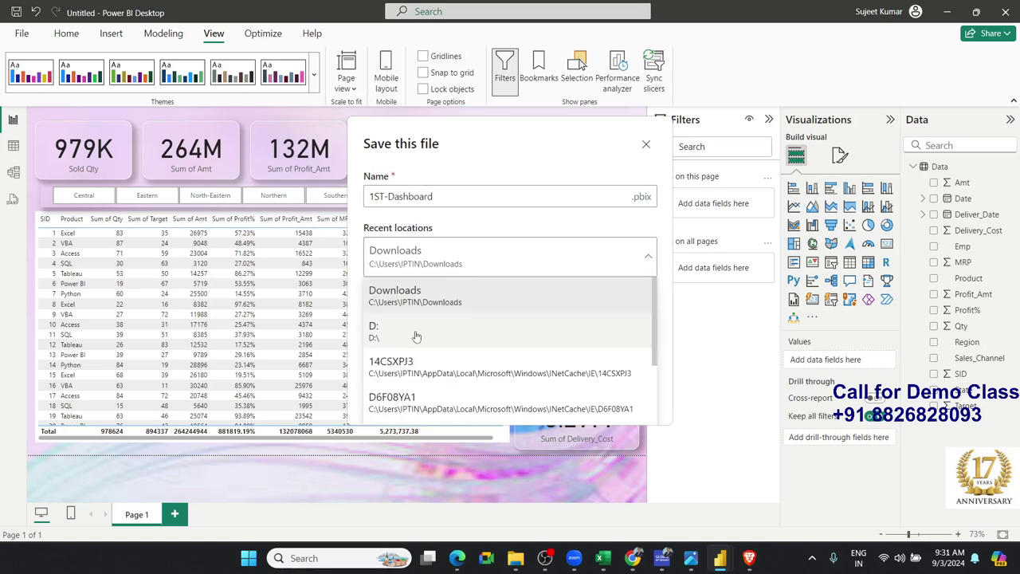
pyautogui.scroll(-3, 495, 327)
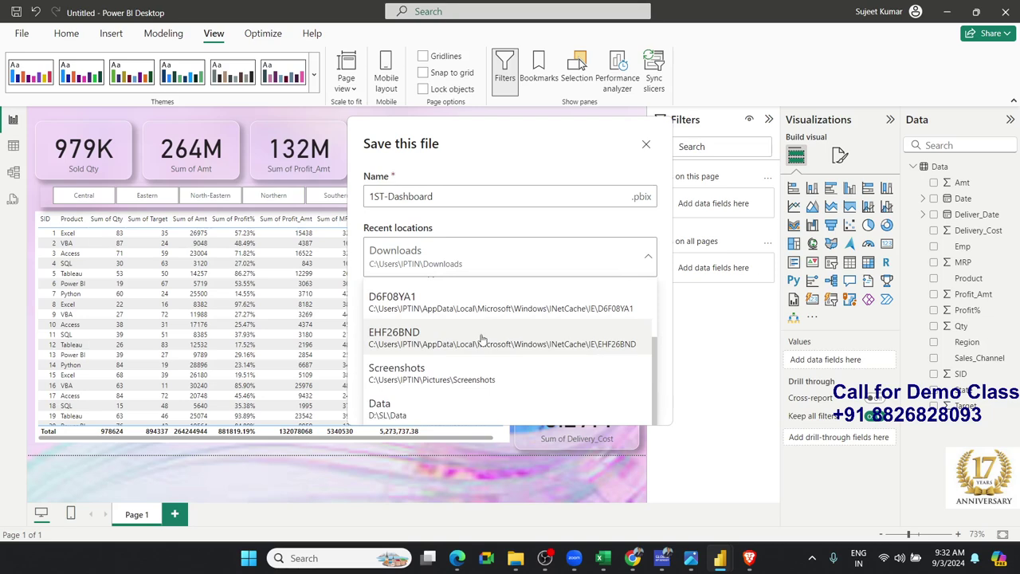
pyautogui.scroll(3, 441, 387)
pyautogui.click(510, 225)
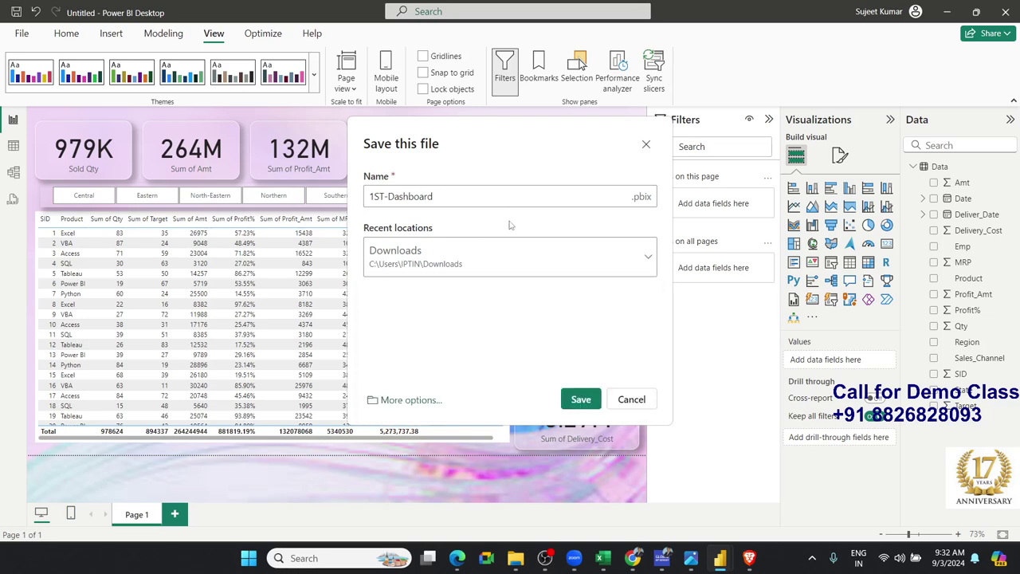
# Save the report as 1st-Dashboard in Class_Rec (E:) > Power_BI > Final via Browse this device
pyautogui.click(410, 400)
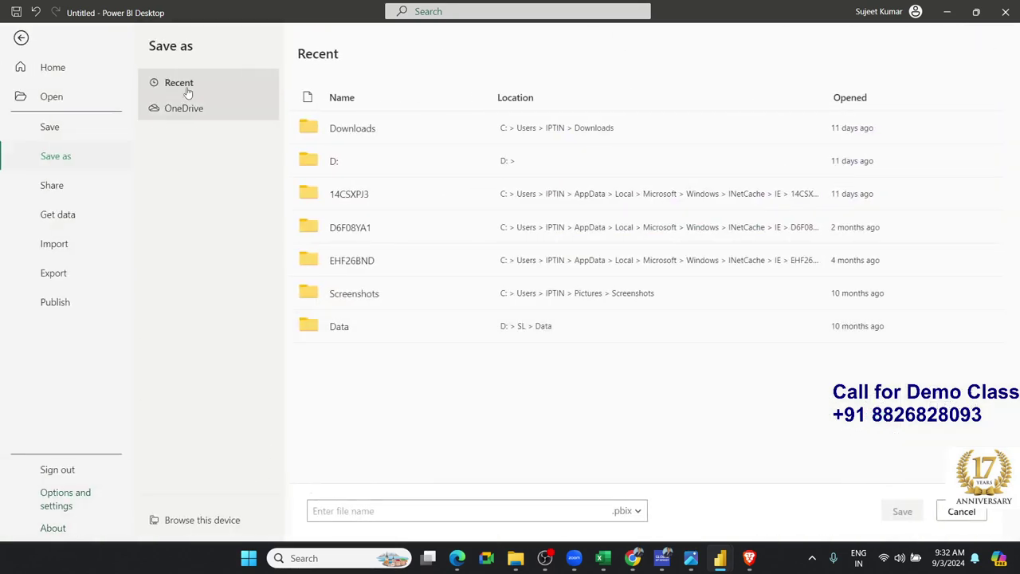
pyautogui.click(204, 522)
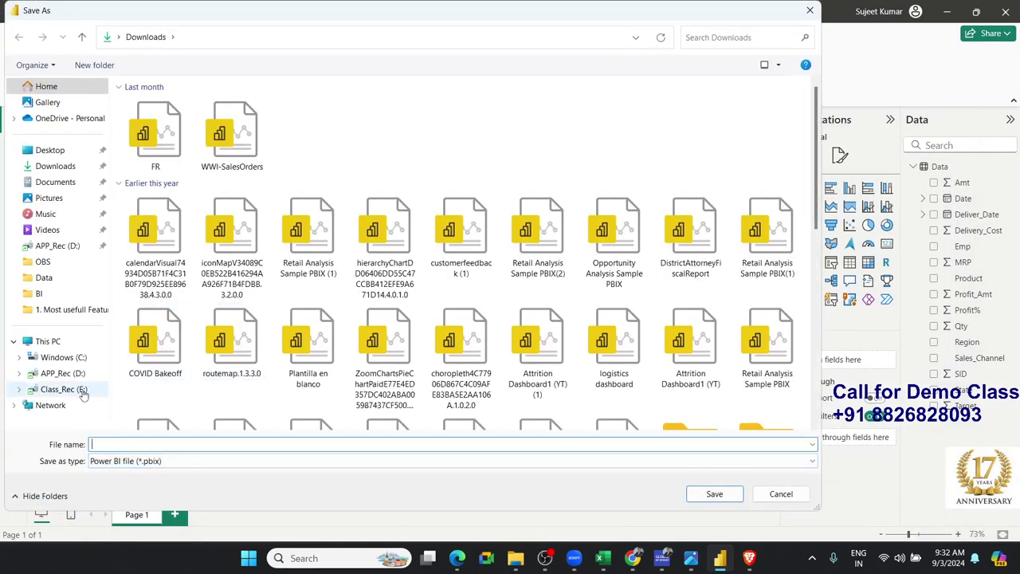
pyautogui.click(83, 392)
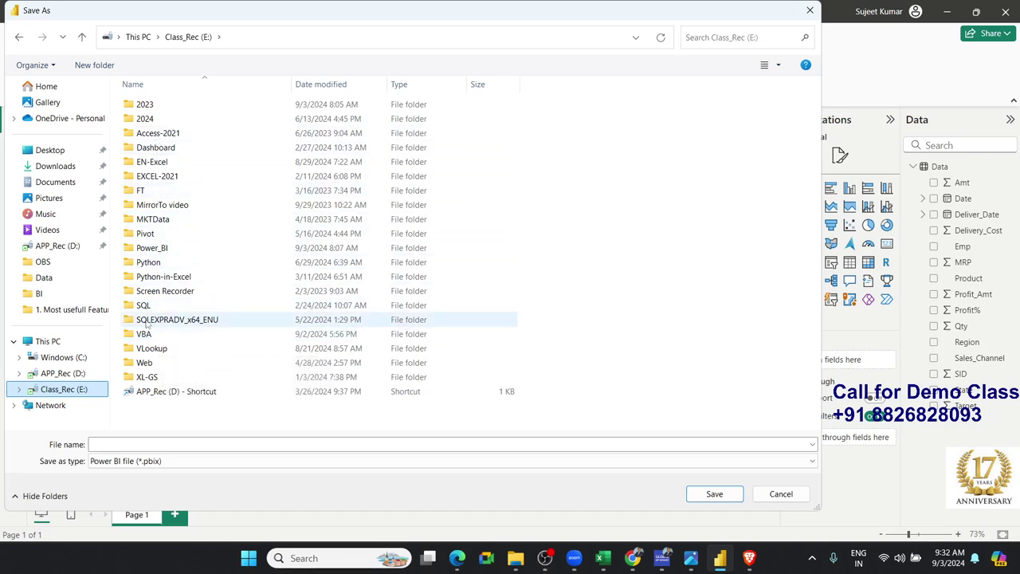
pyautogui.doubleClick(155, 249)
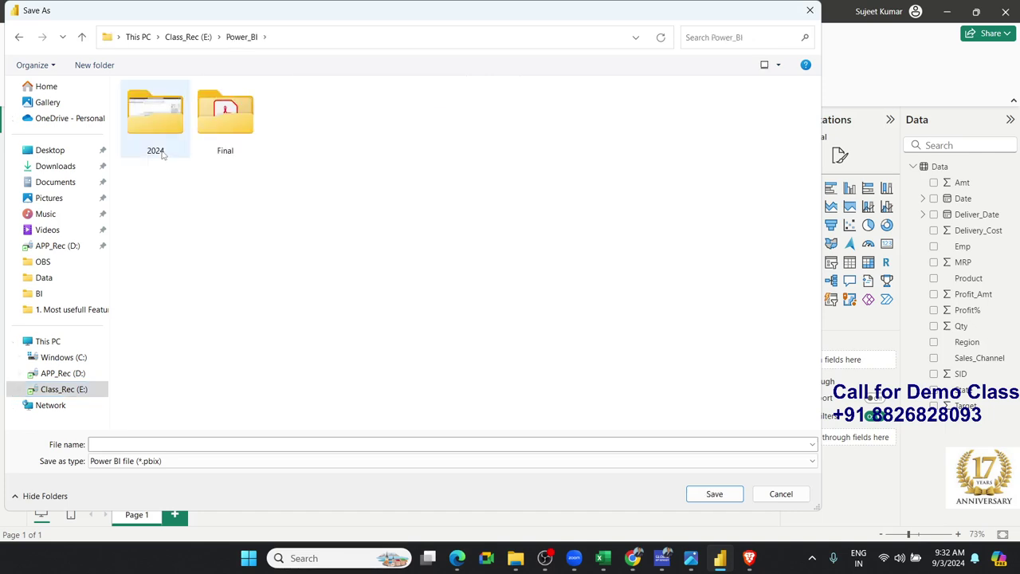
pyautogui.doubleClick(225, 118)
pyautogui.click(102, 445)
pyautogui.write('1st-Dashboard')
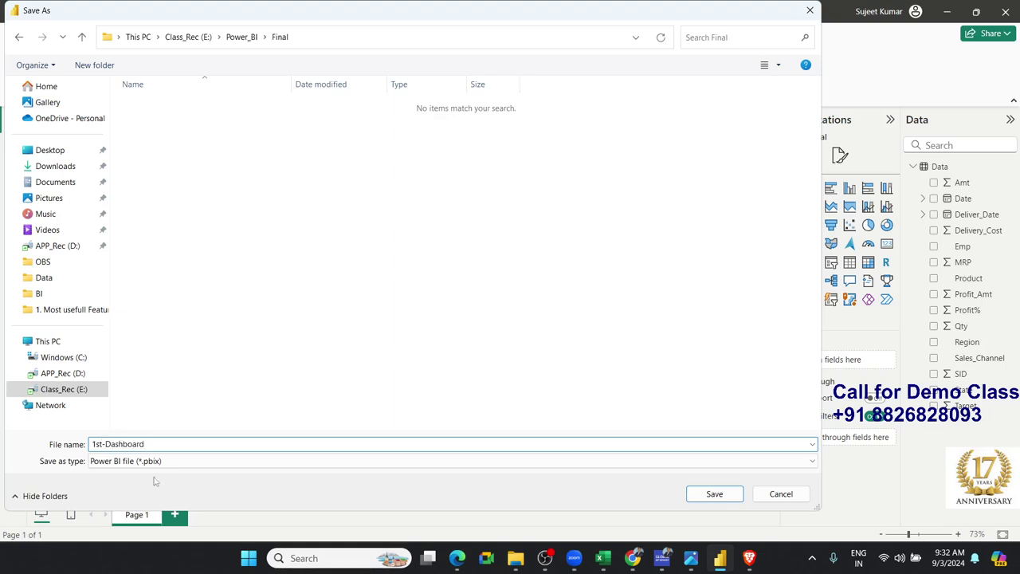
pyautogui.click(715, 496)
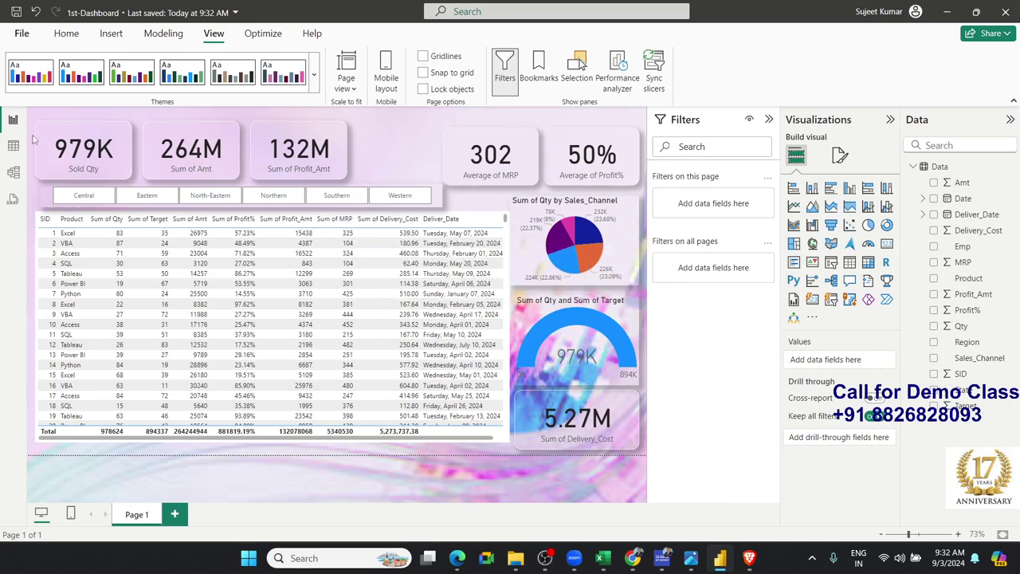
# Publish 1st-Dashboard from the Home tab to My workspace
pyautogui.click(67, 32)
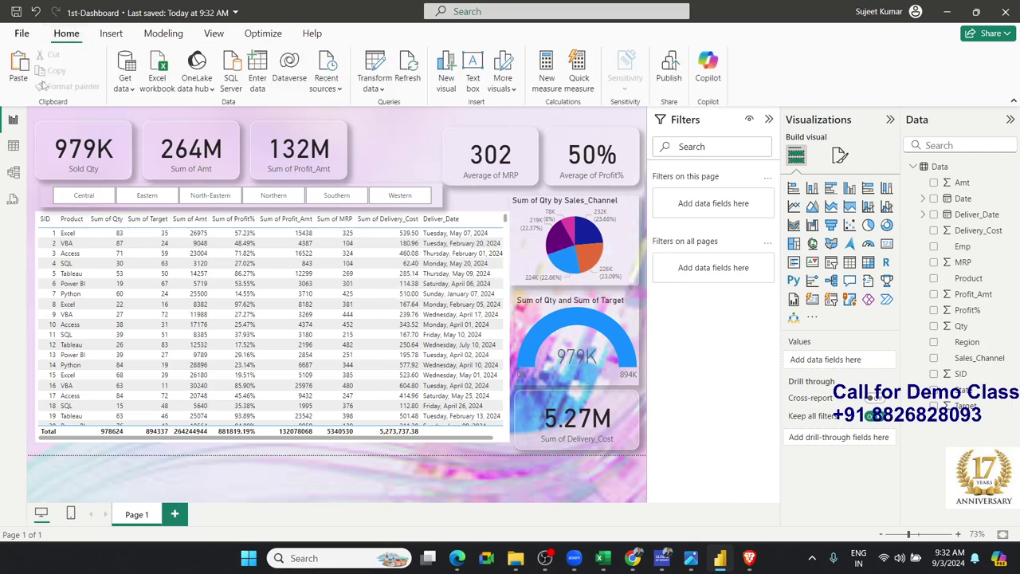
pyautogui.click(670, 77)
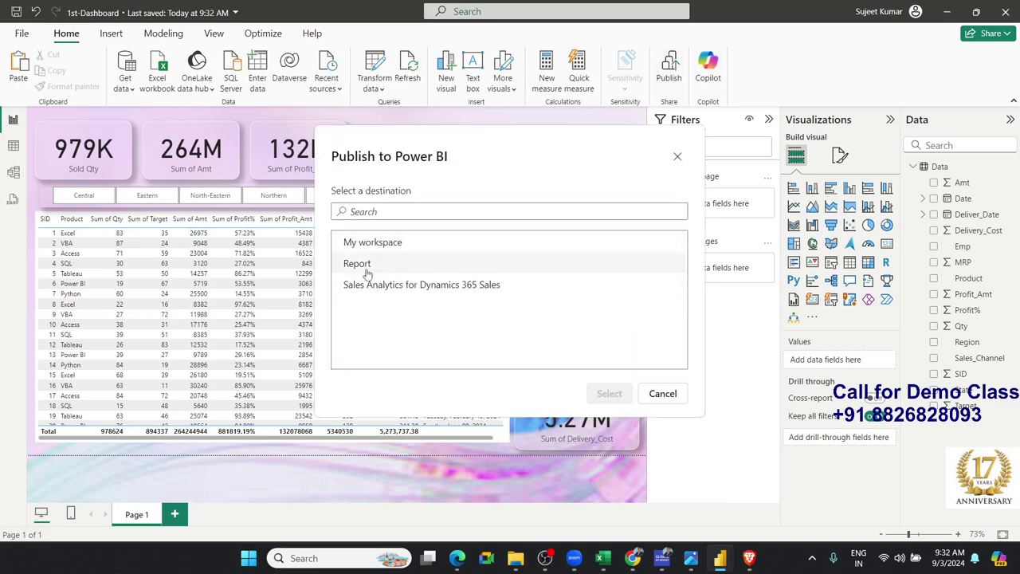
pyautogui.click(404, 247)
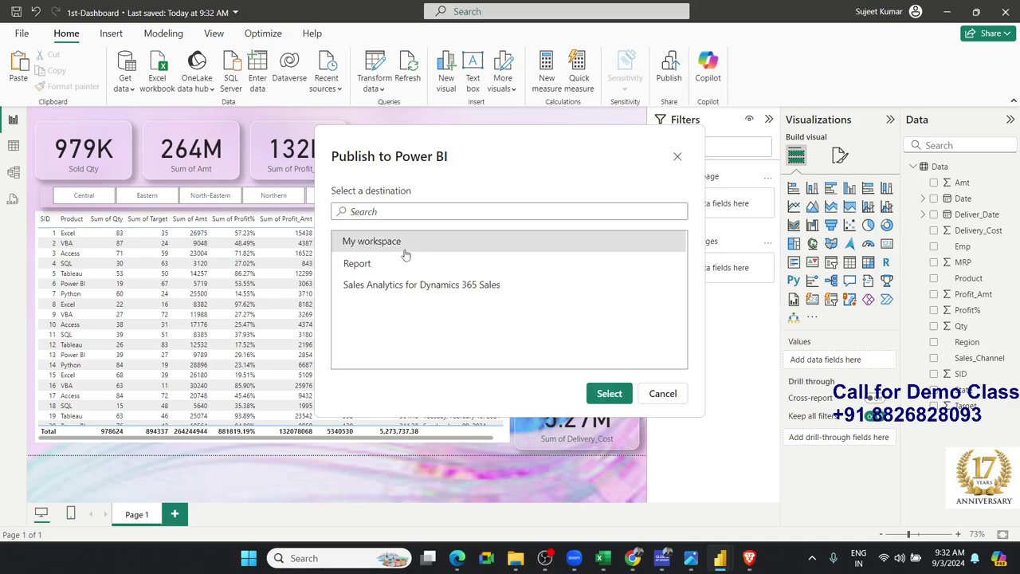
pyautogui.click(608, 396)
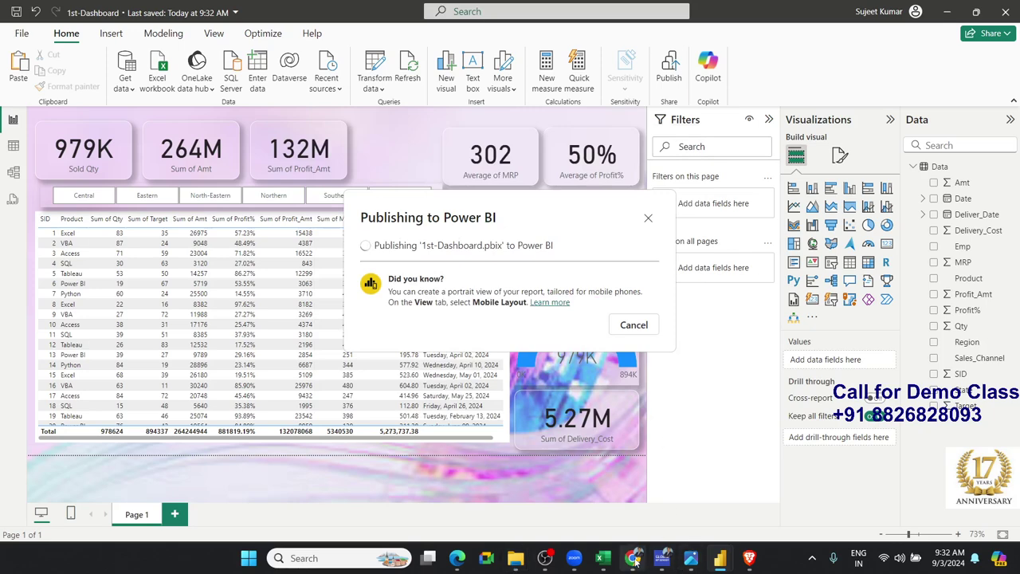
pyautogui.moveTo(635, 562)
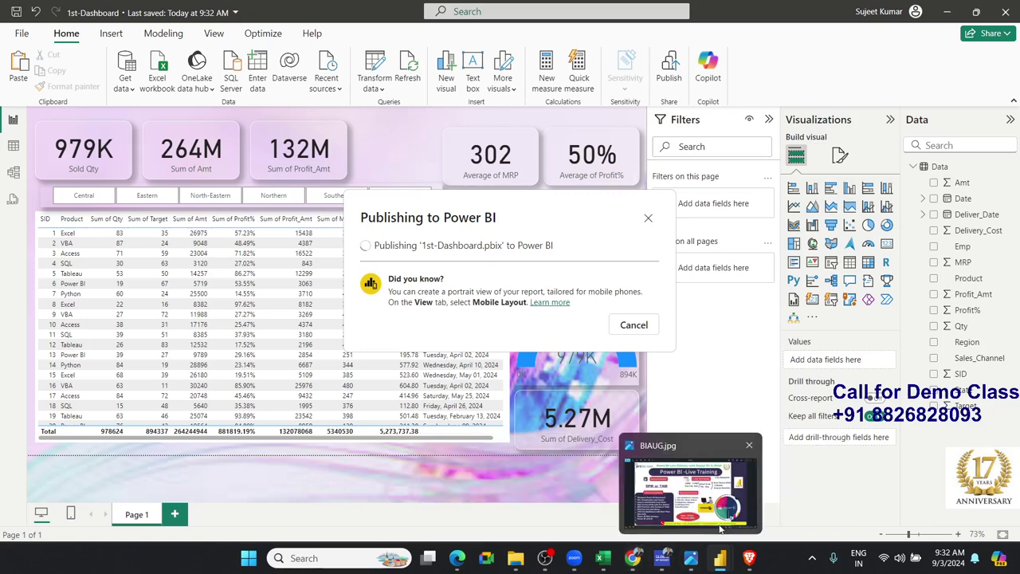
# Open a new Chrome tab and go to app.powerbi.com
pyautogui.click(776, 488)
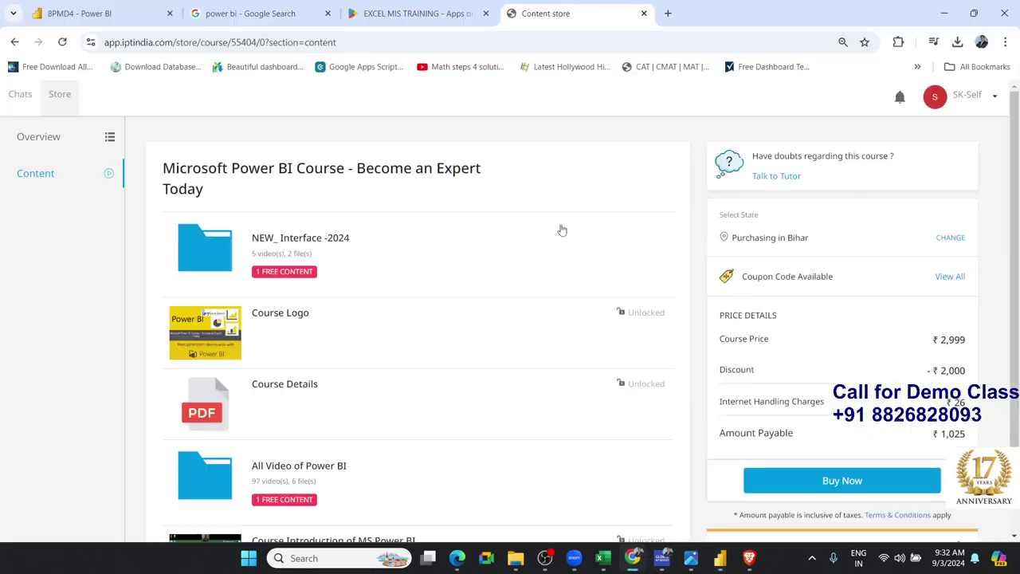
pyautogui.click(668, 13)
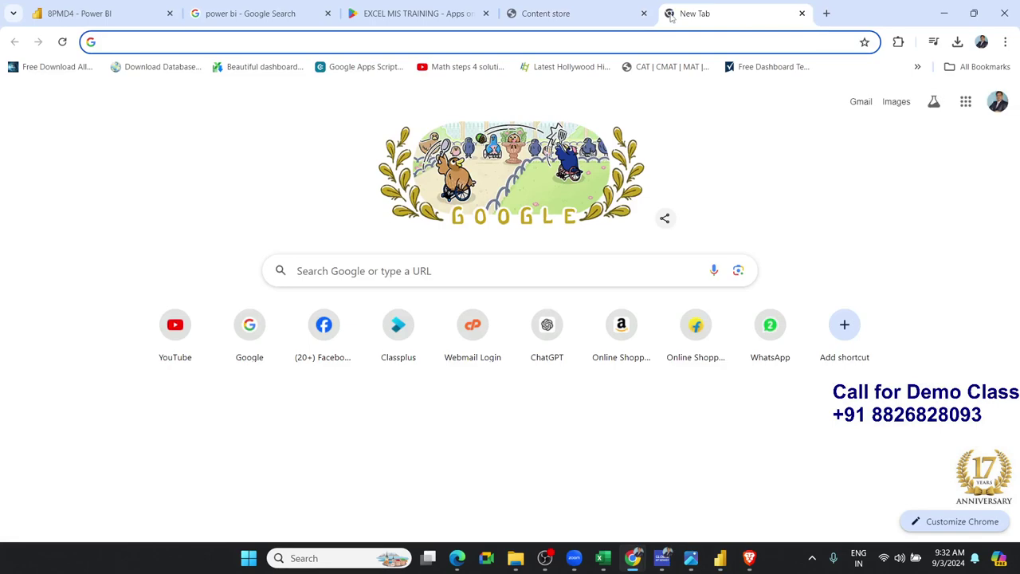
pyautogui.write('ap')
pyautogui.press('Return')
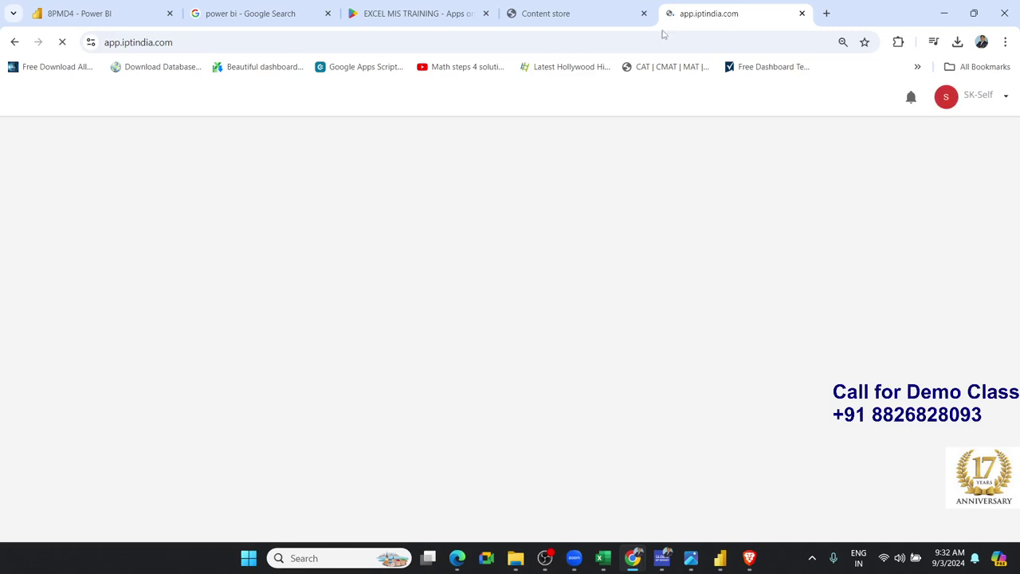
pyautogui.click(662, 36)
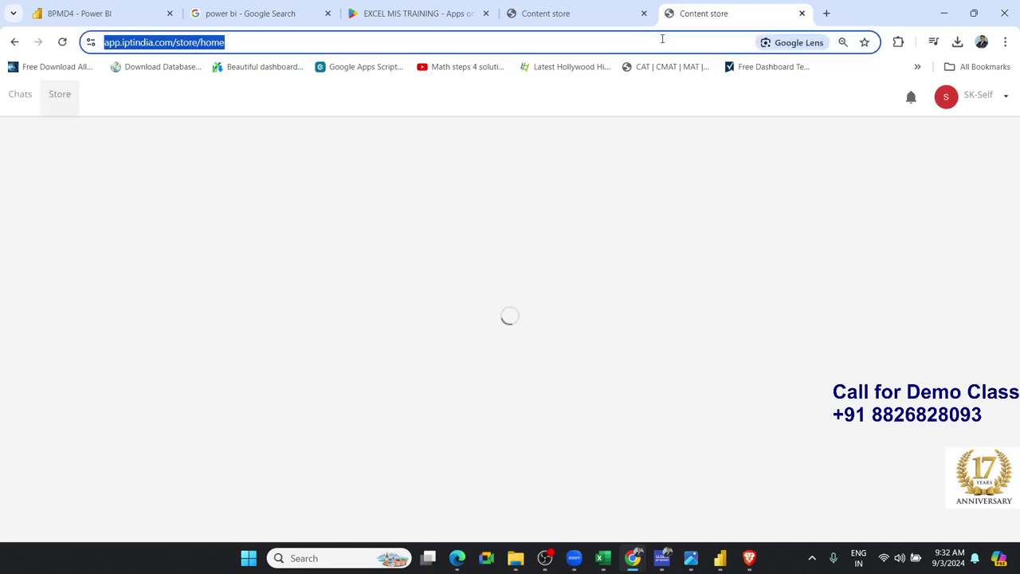
pyautogui.write('app.p')
pyautogui.press('Return')
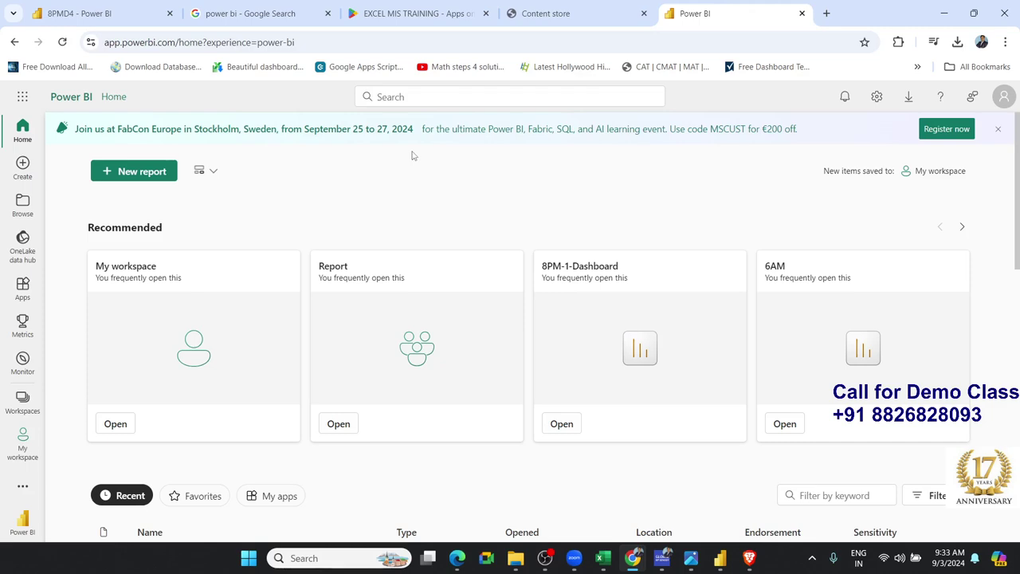
# Check the account's licence and trial status in the Profile panel, then switch to Brave
pyautogui.scroll(-3, 604, 205)
pyautogui.scroll(3, 603, 205)
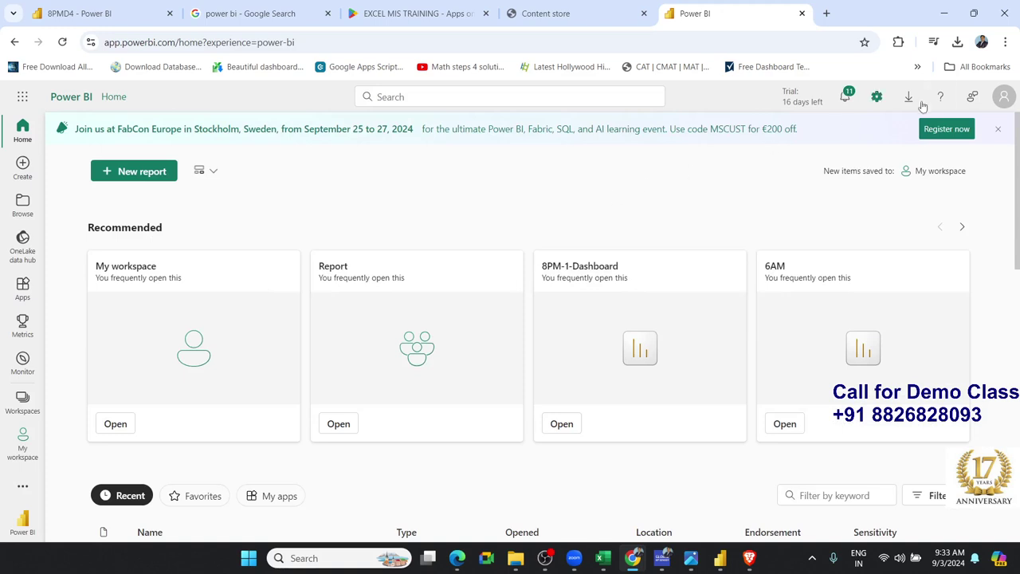
pyautogui.click(1002, 98)
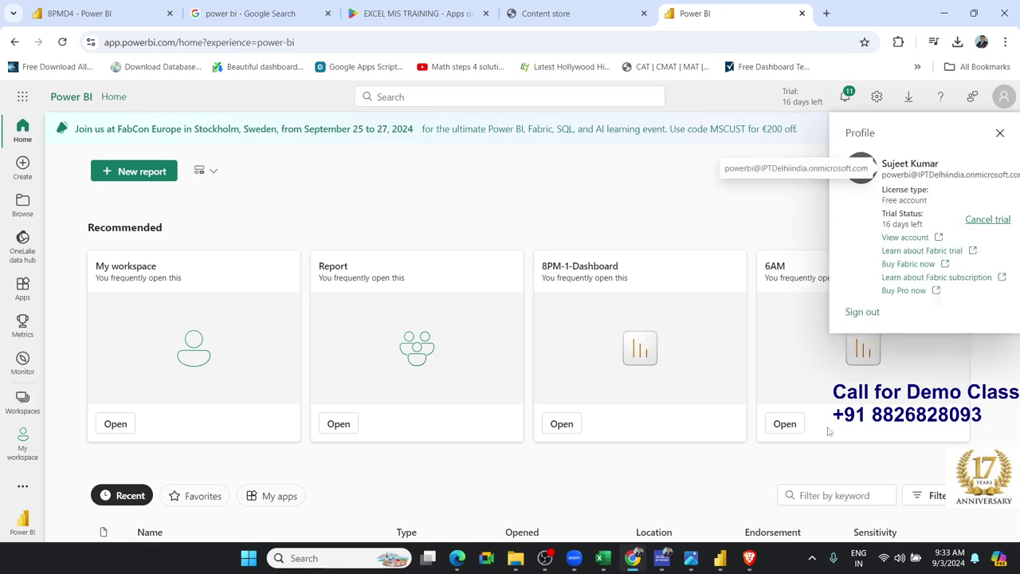
pyautogui.click(750, 558)
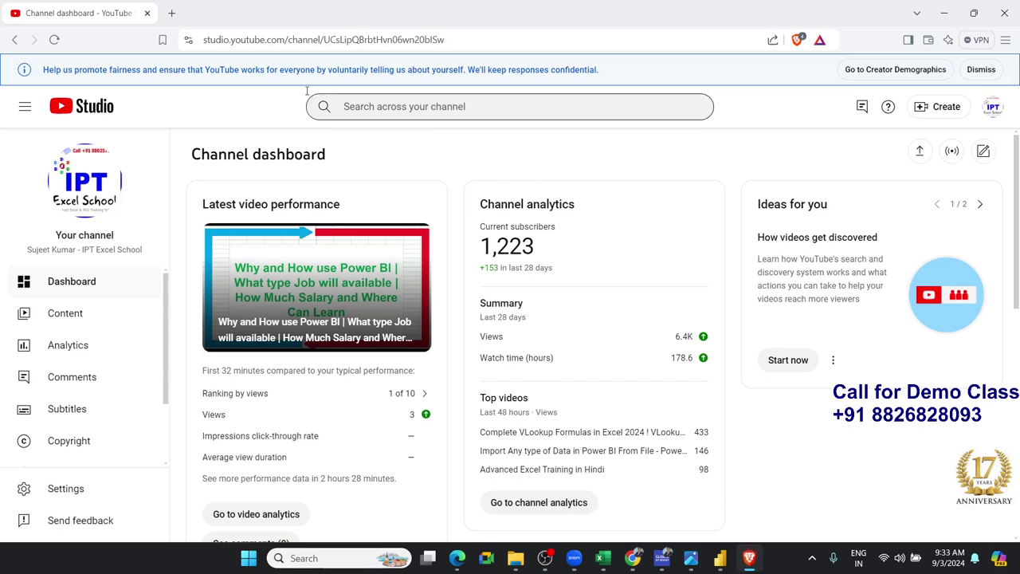
# Search 'power bi' in a new Brave tab and open the Microsoft Power BI product page
pyautogui.click(171, 13)
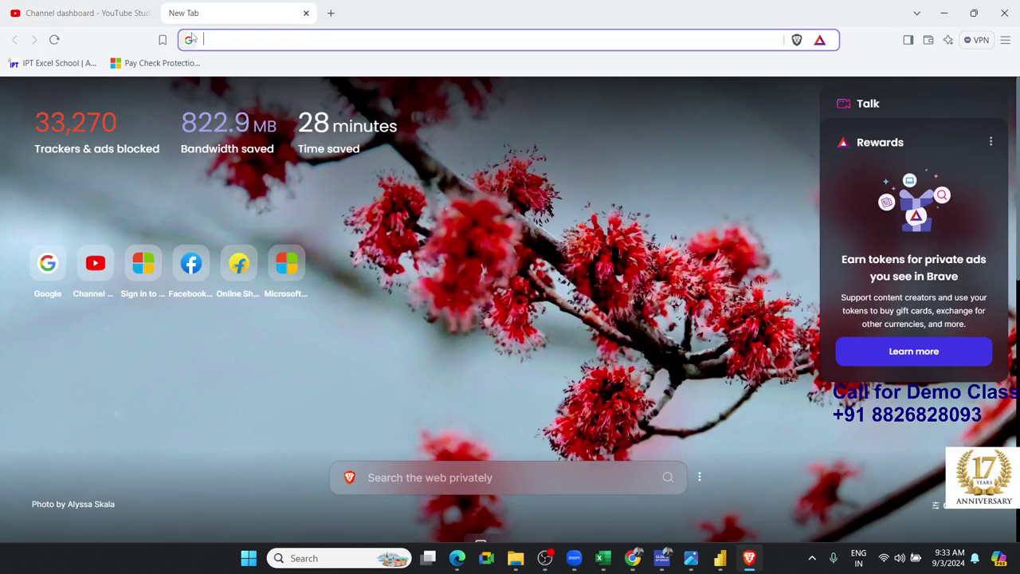
pyautogui.write('po')
pyautogui.press('Return')
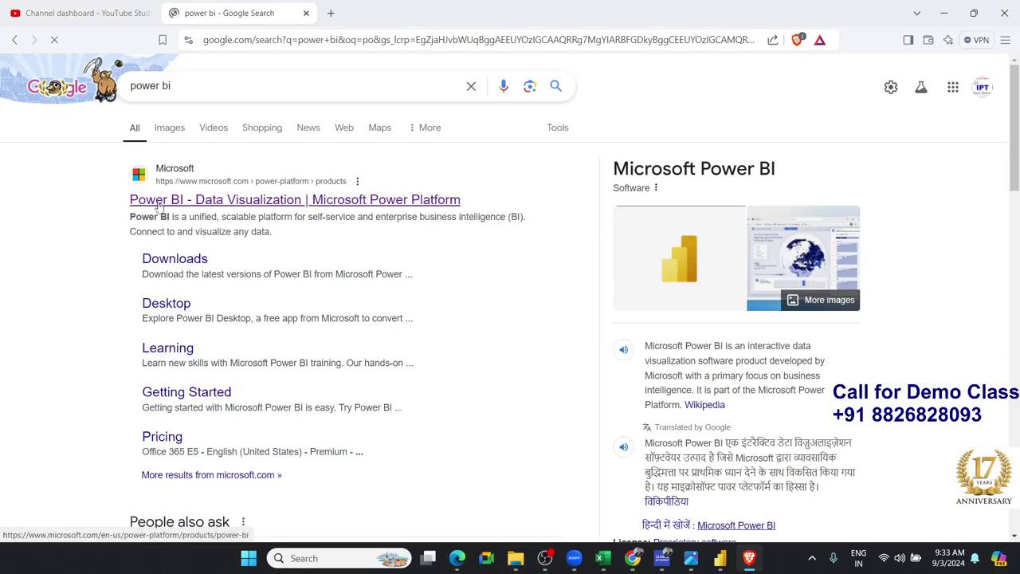
pyautogui.click(159, 204)
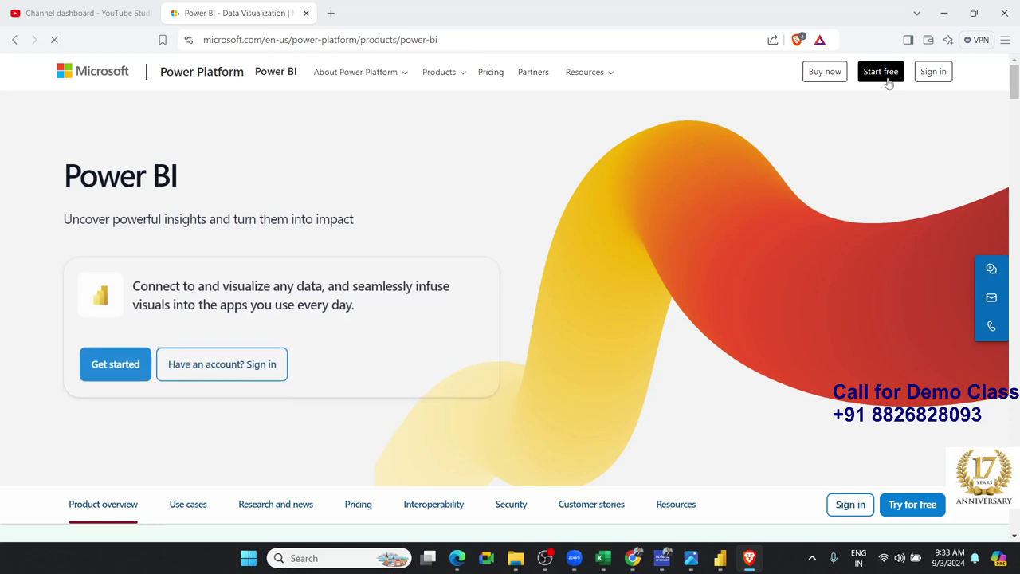
# Start the free sign-up with a saved e-mail address, submit it, and minimise Brave
pyautogui.click(888, 78)
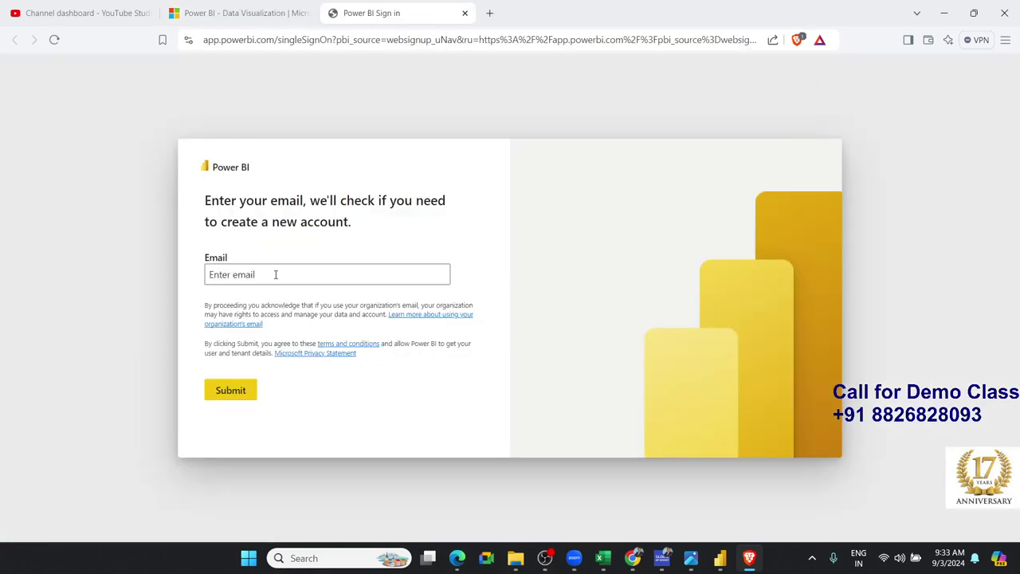
pyautogui.click(276, 274)
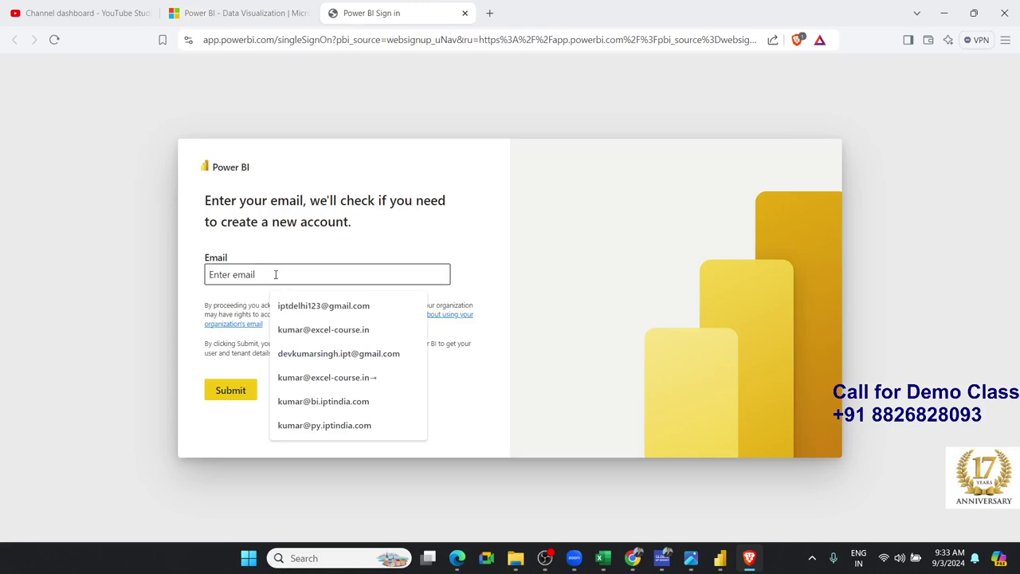
pyautogui.click(305, 308)
pyautogui.click(241, 389)
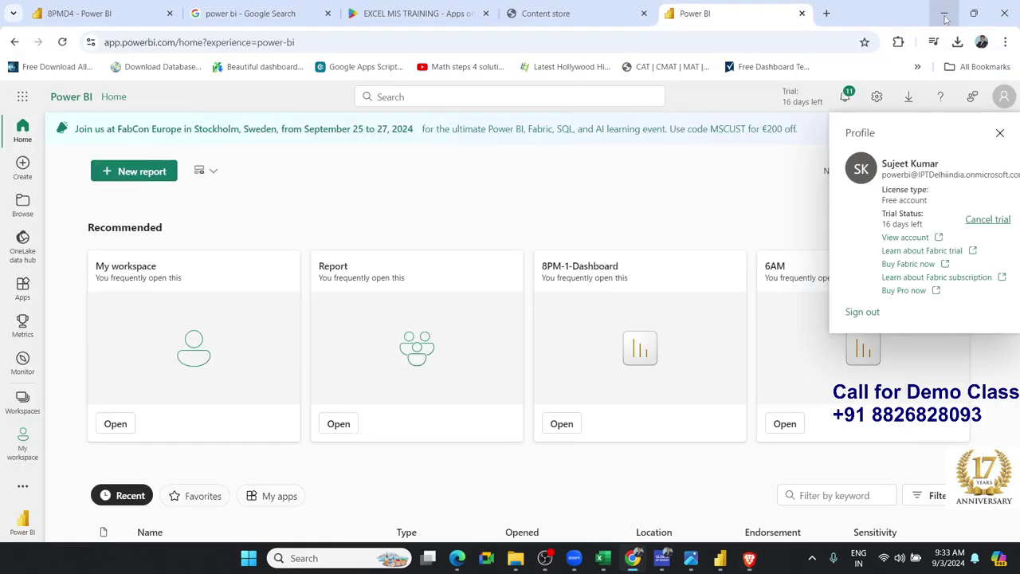
pyautogui.click(944, 15)
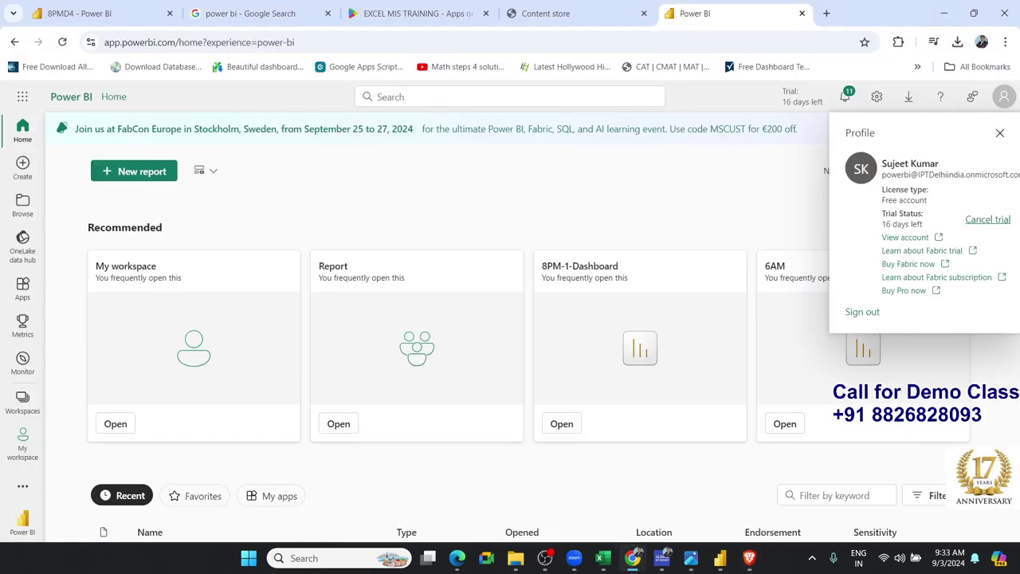
# Close the account profile panel and open My workspace in the Power BI service
pyautogui.doubleClick(919, 144)
pyautogui.click(999, 134)
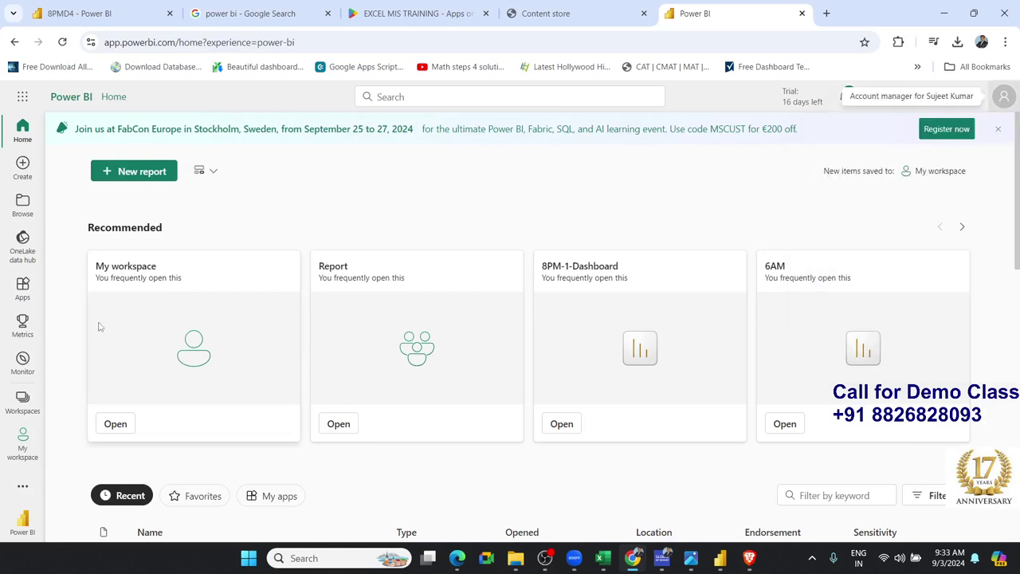
pyautogui.click(24, 403)
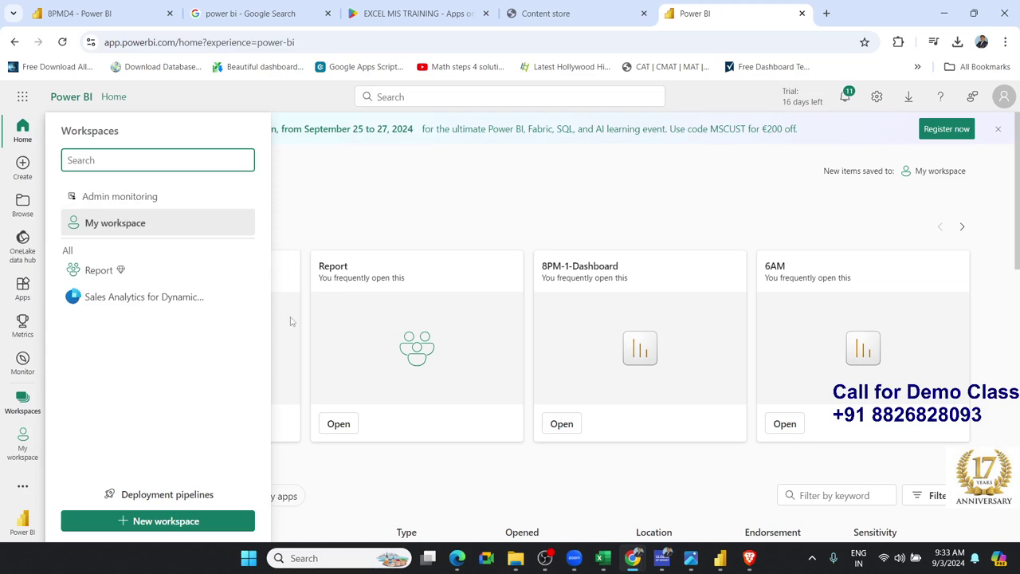
pyautogui.click(118, 231)
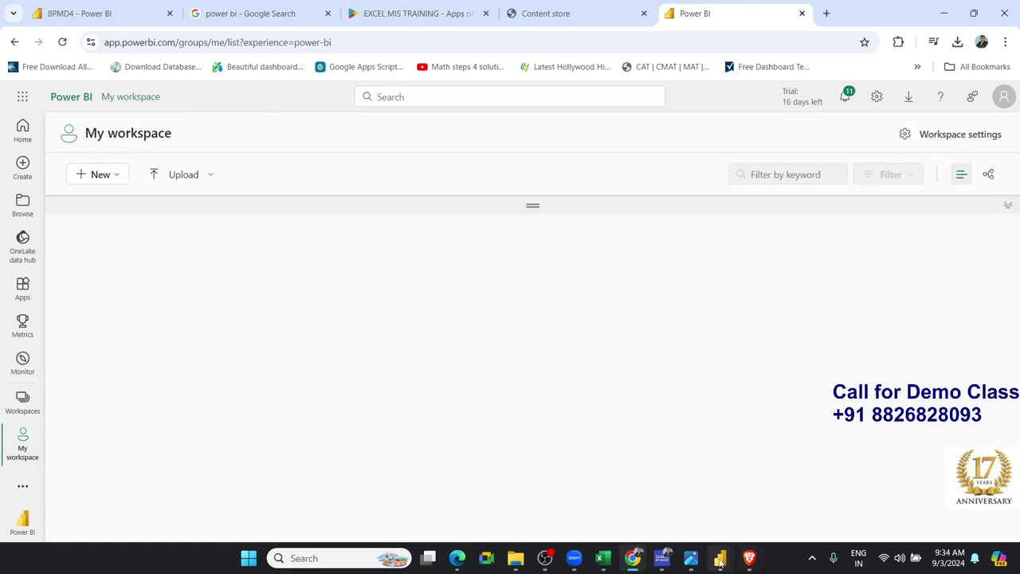
# Dismiss the publishing success message in Power BI Desktop
pyautogui.moveTo(719, 560)
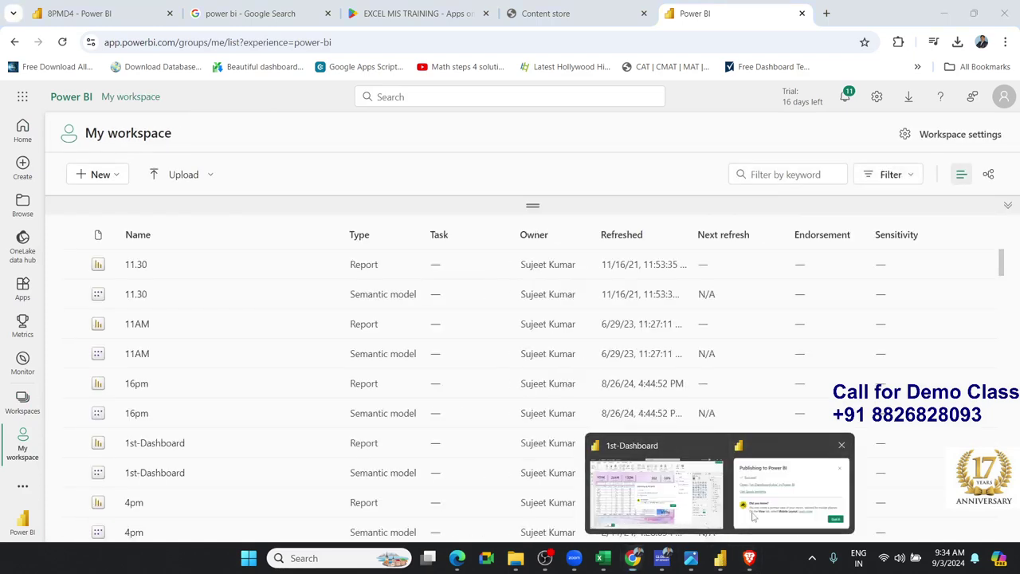
pyautogui.click(789, 490)
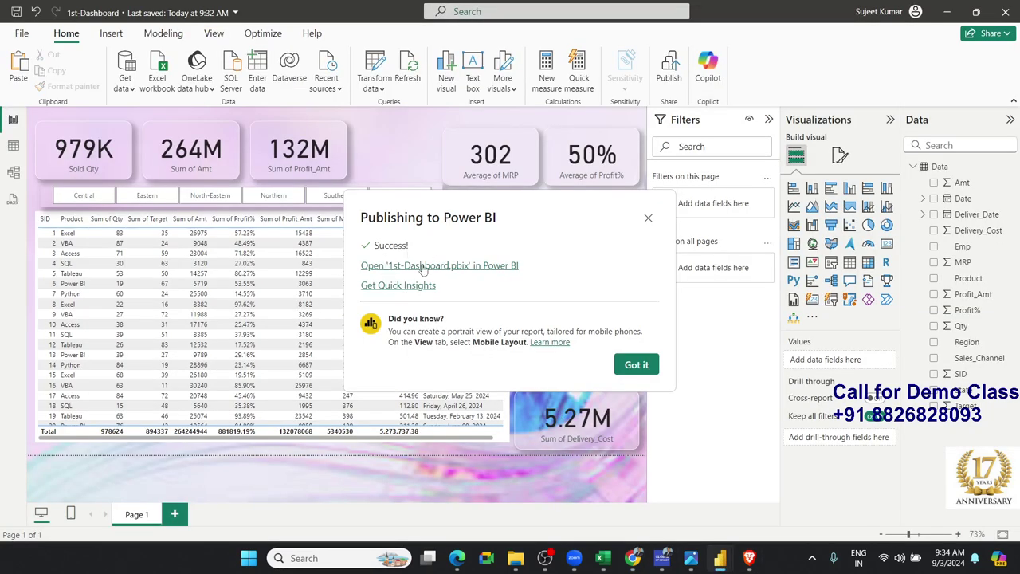
pyautogui.click(636, 364)
# Back in My workspace, view the 1st-Dashboard semantic model, then open the 1st-Dashboard report
pyautogui.moveTo(744, 567)
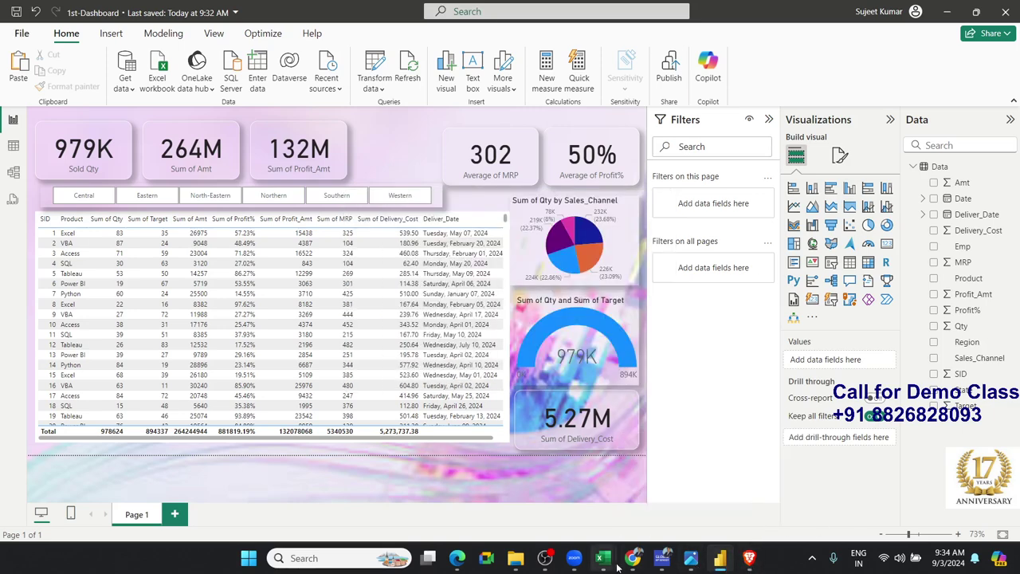
pyautogui.moveTo(632, 562)
pyautogui.click(773, 495)
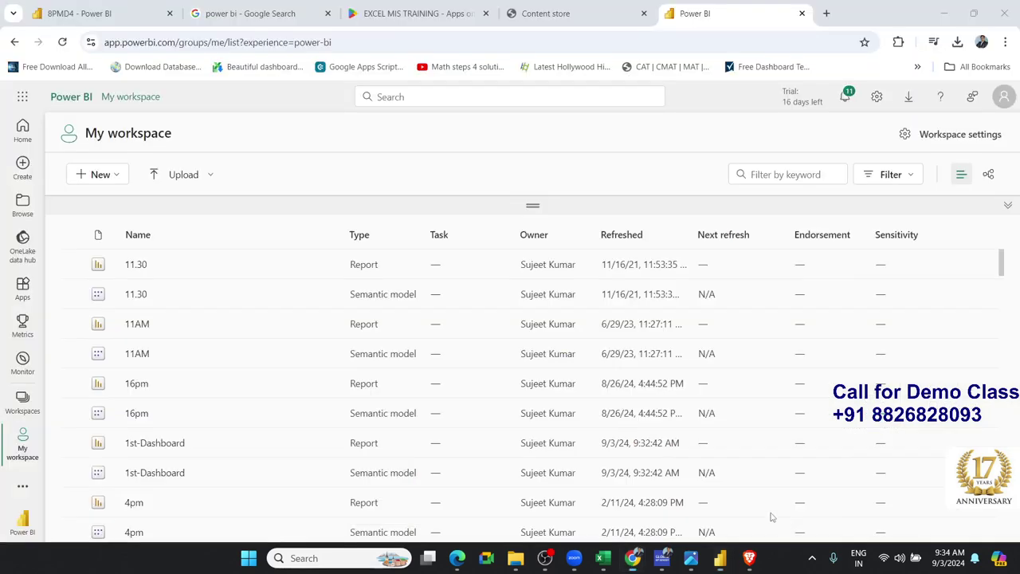
pyautogui.scroll(-3, 266, 324)
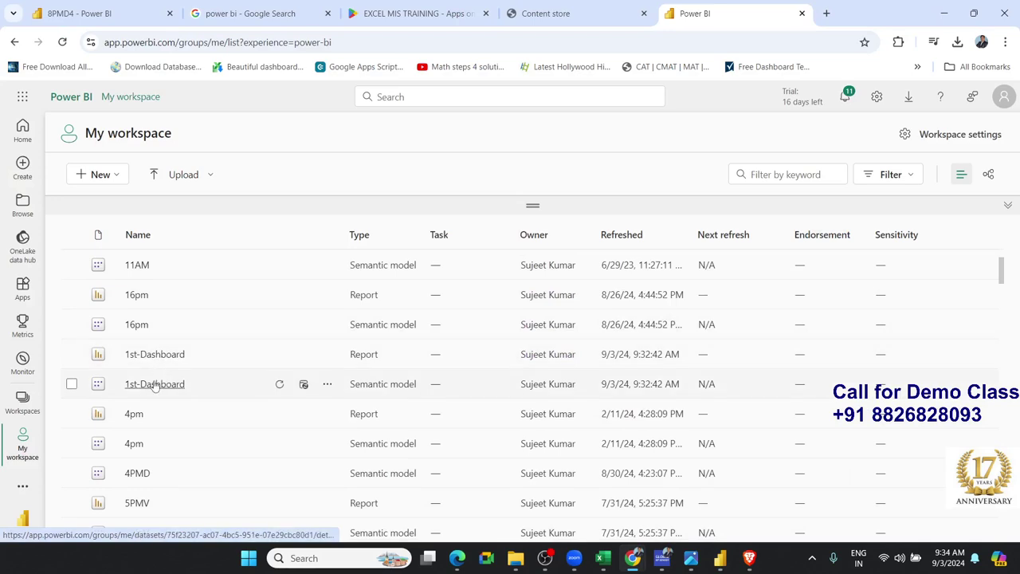
pyautogui.click(154, 385)
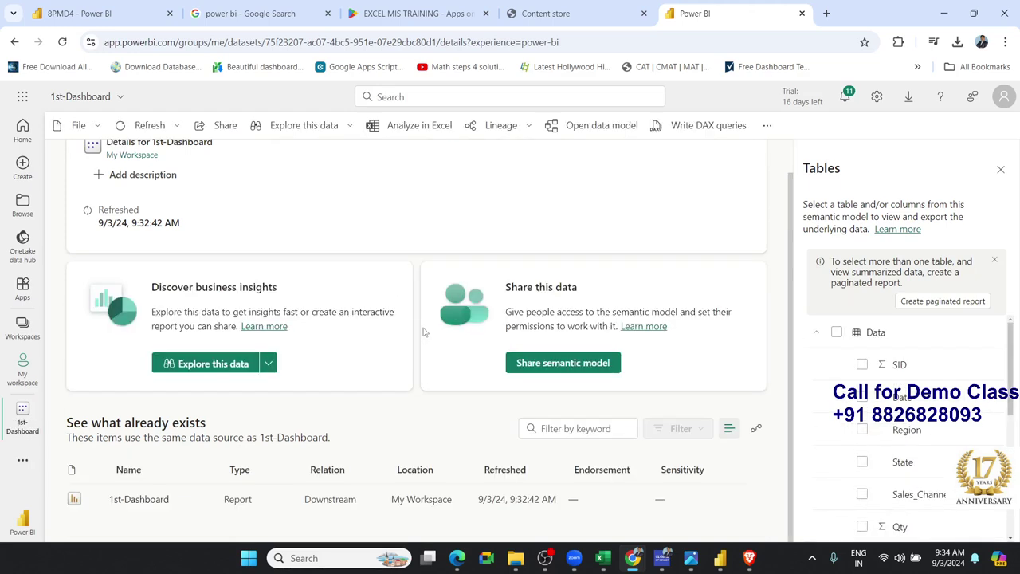
pyautogui.scroll(1, 424, 331)
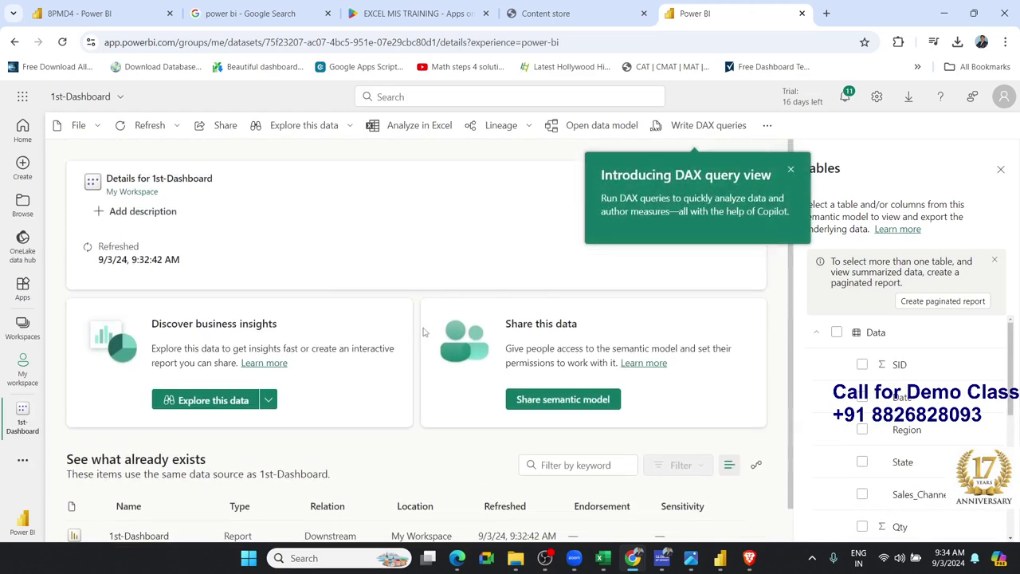
pyautogui.click(14, 42)
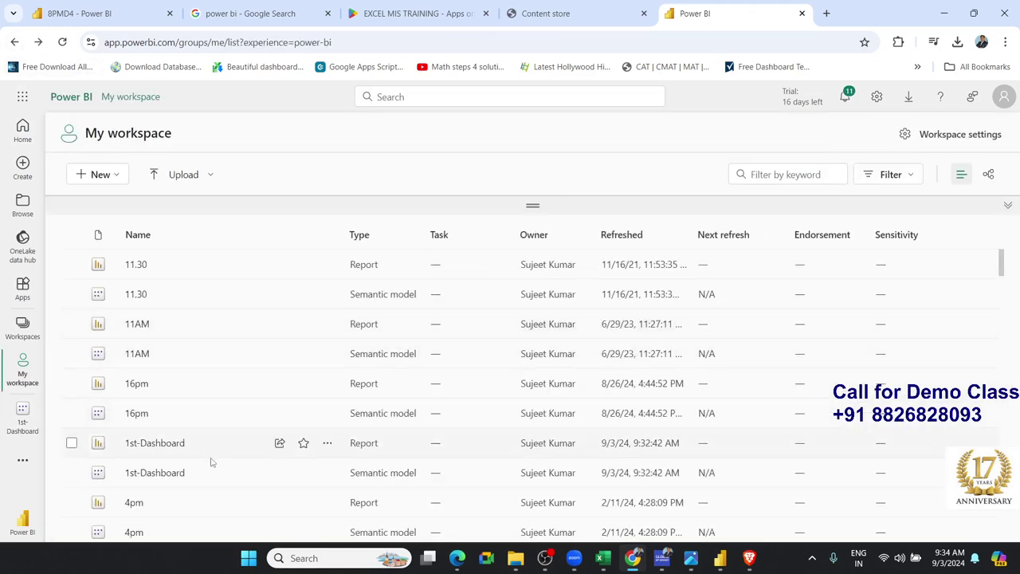
pyautogui.click(147, 446)
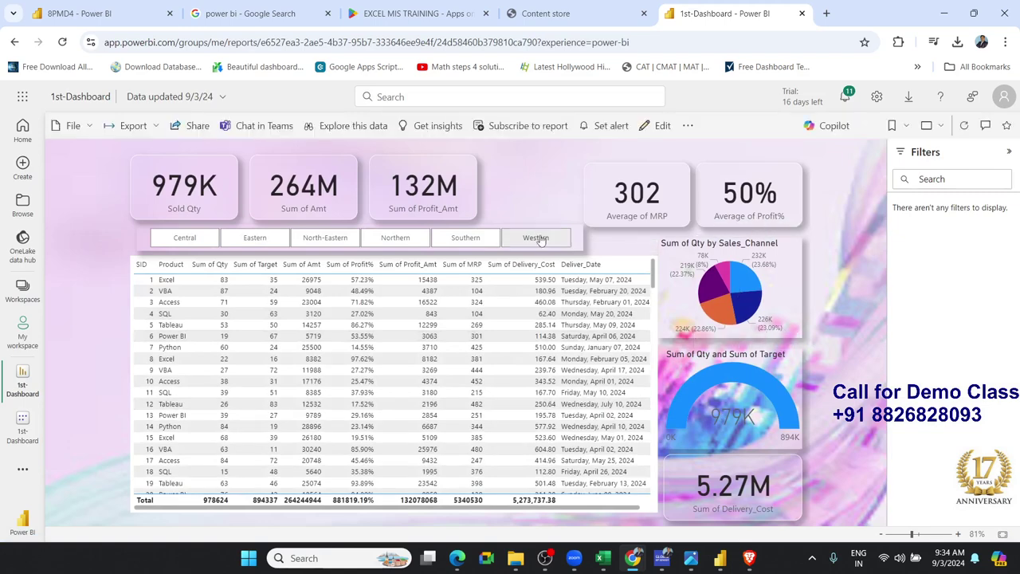
# Create a public Publish to web link for 1st-Dashboard via File > Embed report and copy it
pyautogui.click(195, 129)
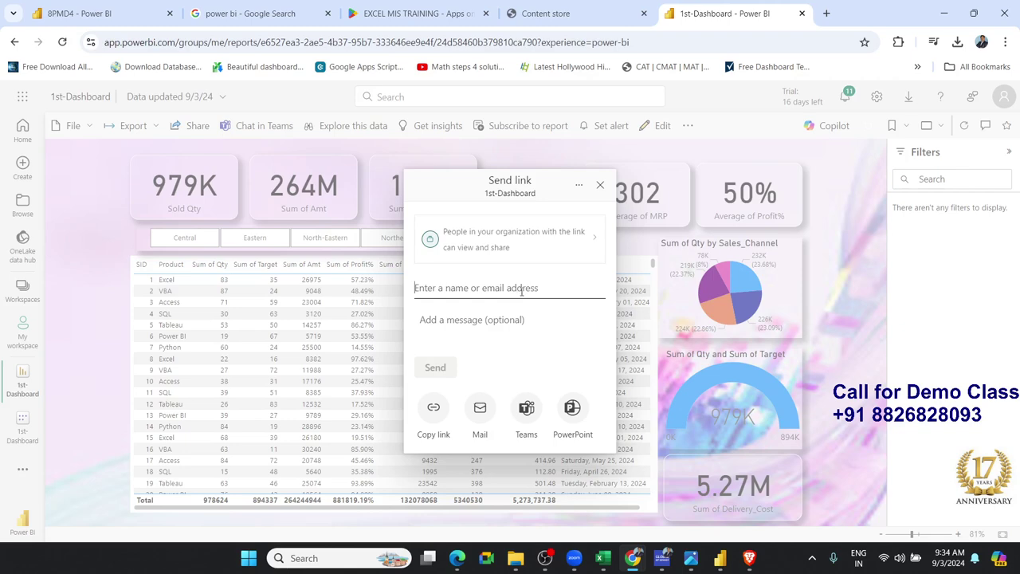
pyautogui.click(600, 187)
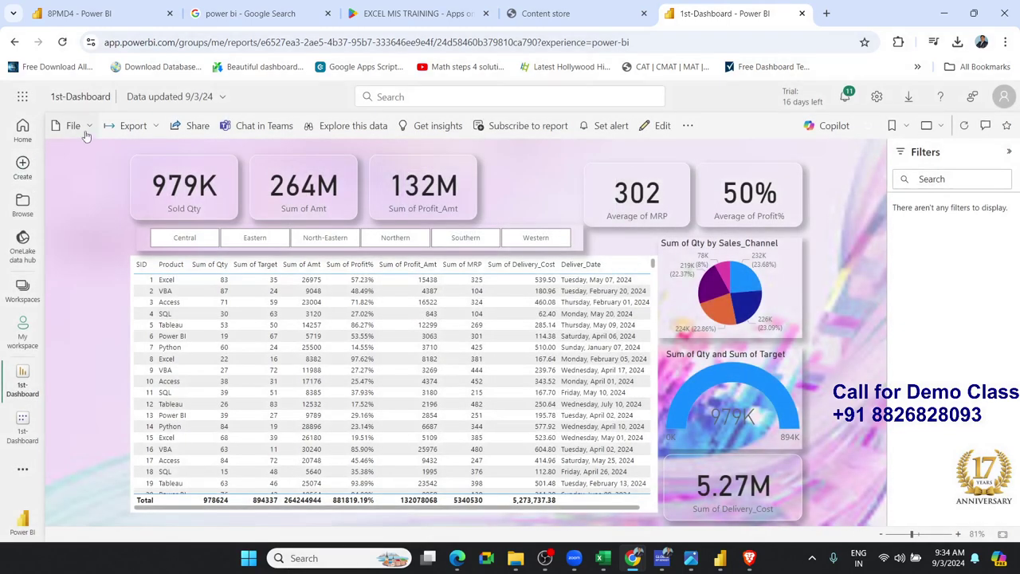
pyautogui.click(84, 130)
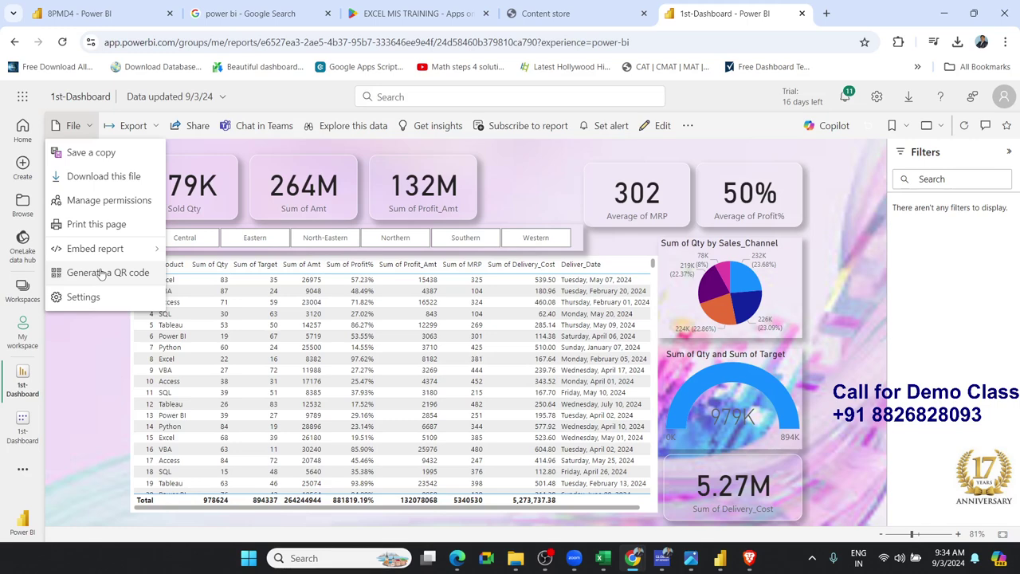
pyautogui.moveTo(107, 253)
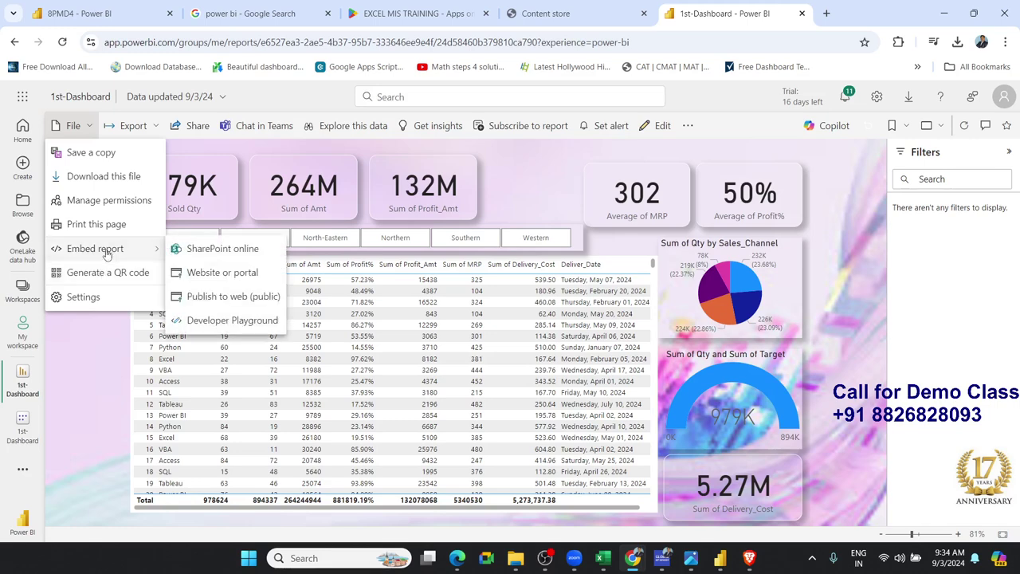
pyautogui.click(213, 299)
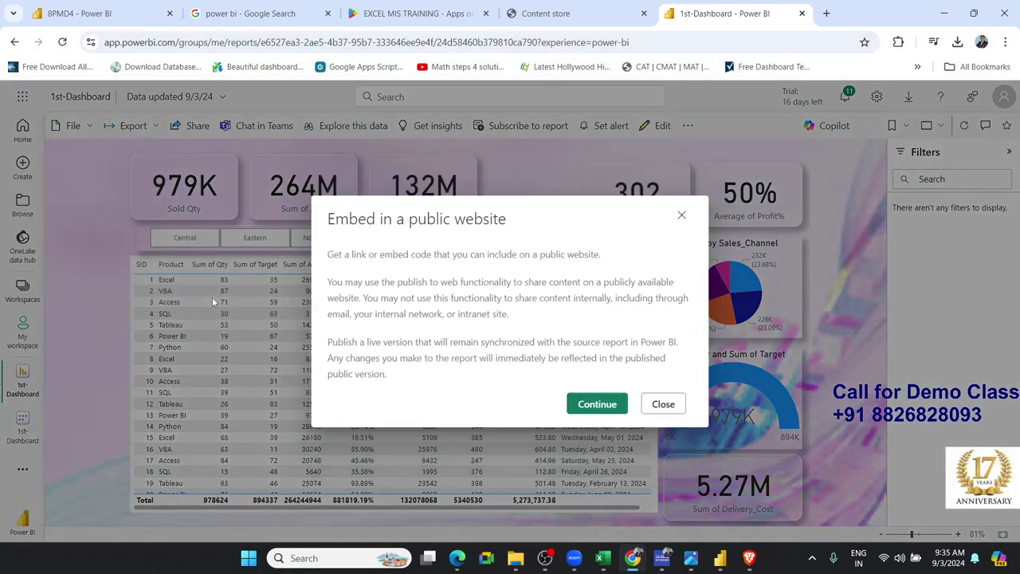
pyautogui.click(620, 410)
pyautogui.click(601, 436)
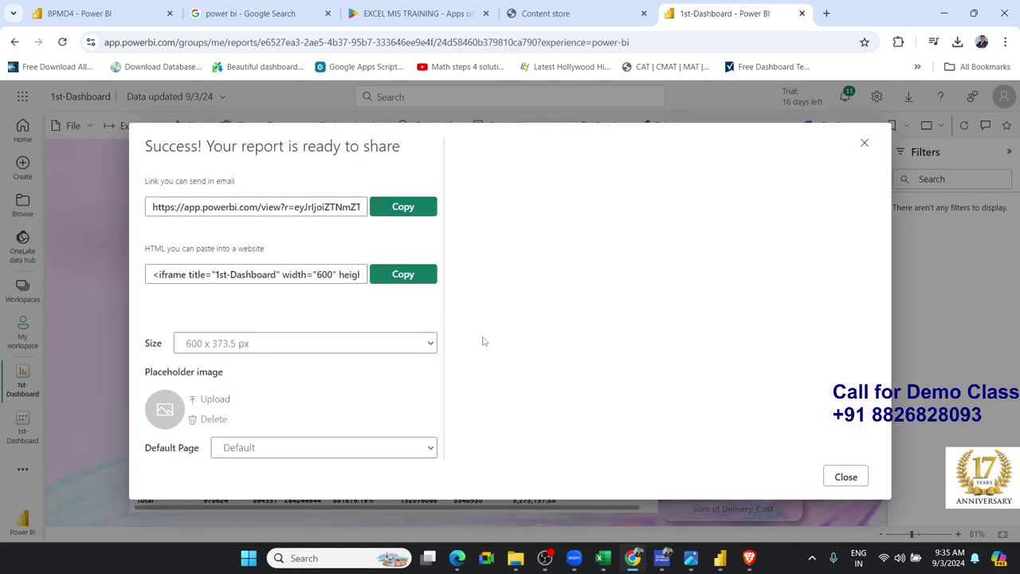
pyautogui.click(394, 211)
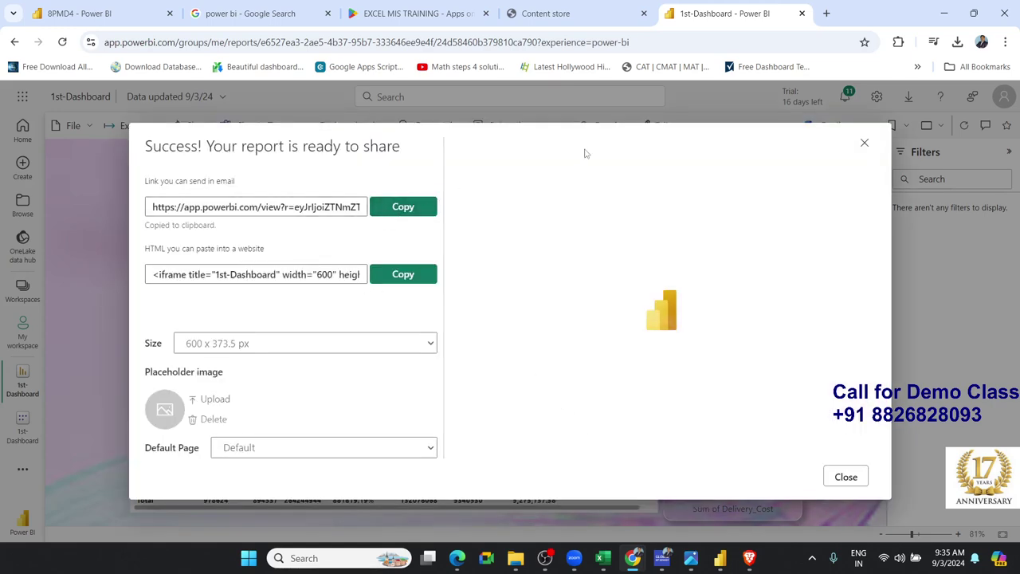
# Paste the public report link into a new tab and load it
pyautogui.click(826, 14)
pyautogui.hotkey('ctrl', 'v')
pyautogui.press('Return')
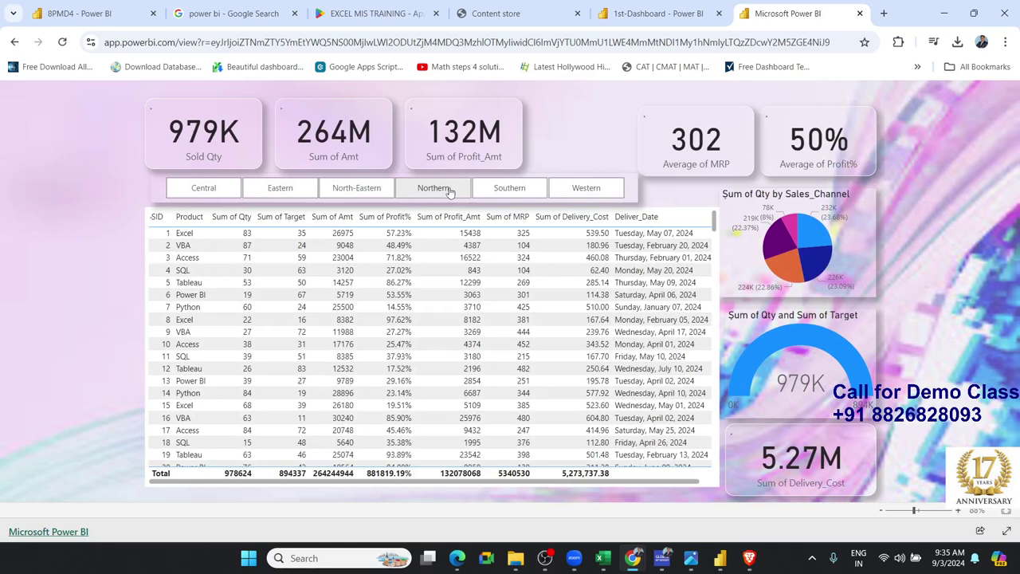
# Filter the public report by Northern, Southern, Western, Southern, then Northern again
pyautogui.click(446, 189)
pyautogui.click(508, 194)
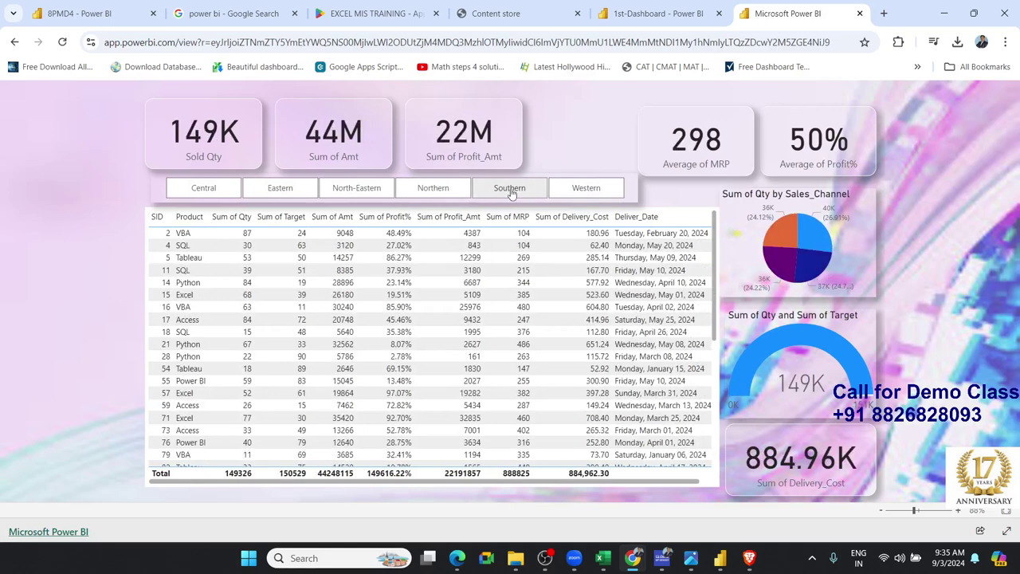
pyautogui.click(584, 195)
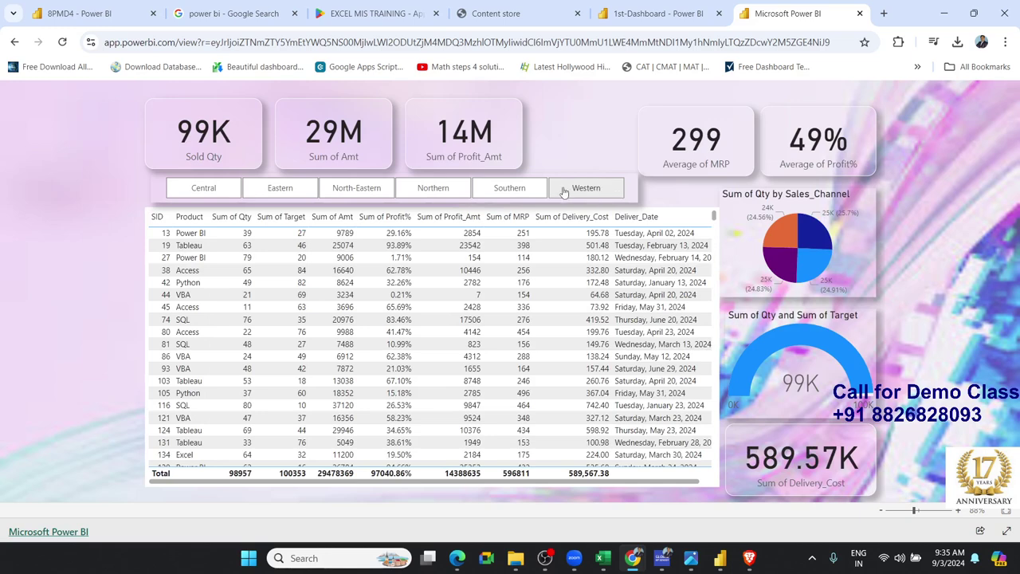
pyautogui.click(521, 197)
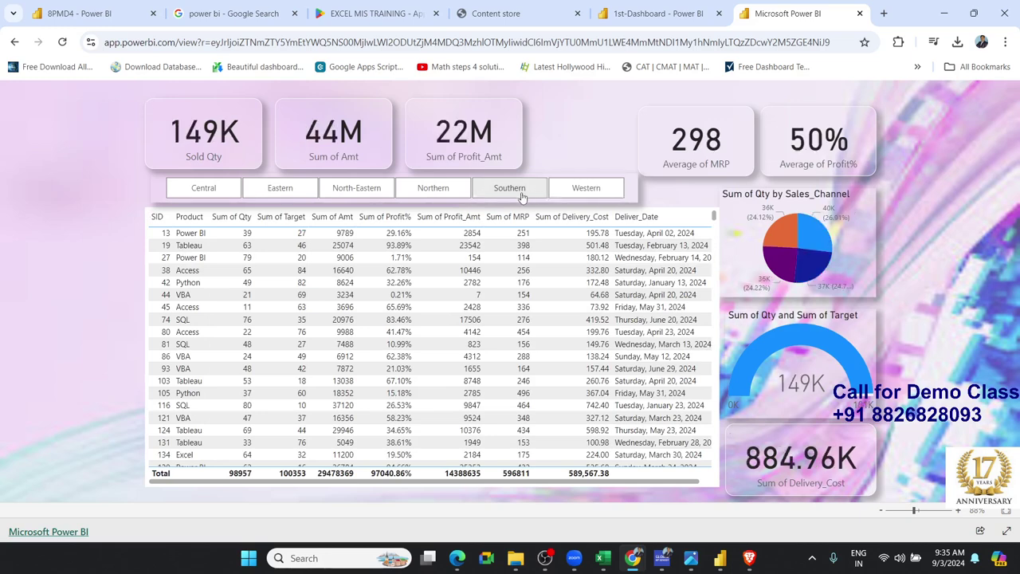
pyautogui.click(459, 199)
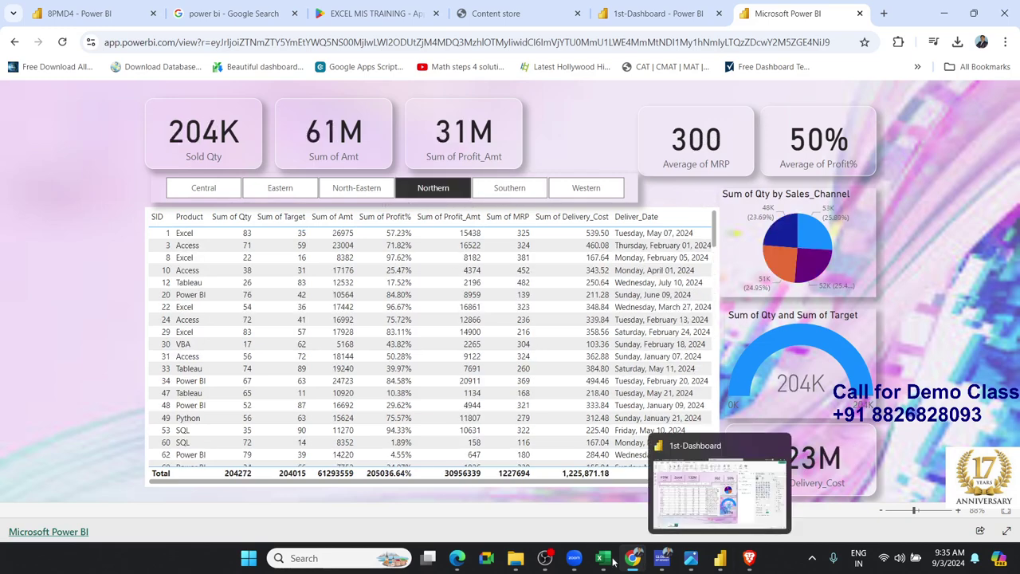
# Bring the Sales_Data workbook forward, then open Dashboard-11 from the recent workbooks list
pyautogui.moveTo(604, 558)
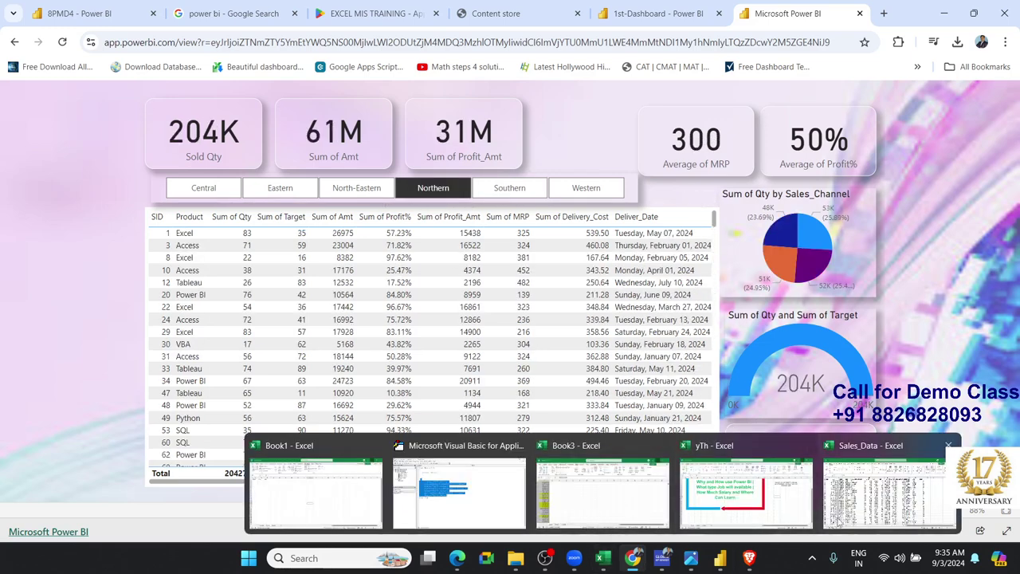
pyautogui.click(839, 522)
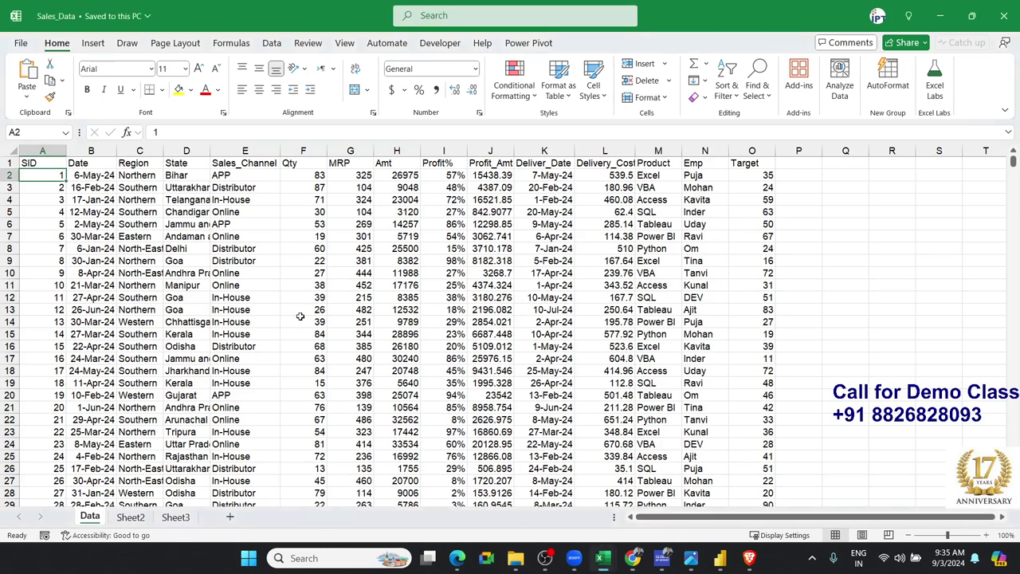
pyautogui.click(21, 42)
pyautogui.click(209, 408)
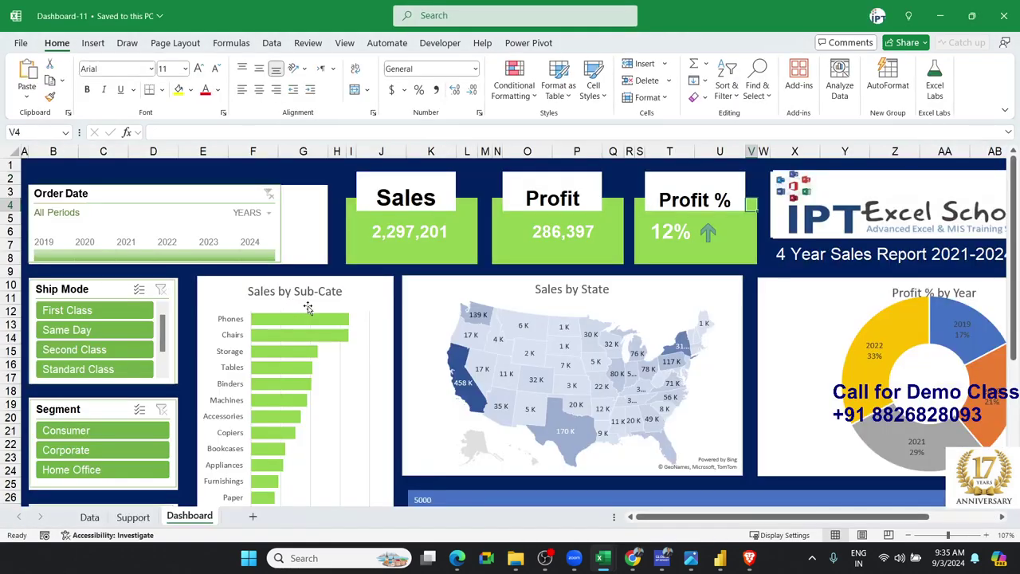
# Review Dashboard-11's Data and Support sheets, ending on the Dashboard sheet's totals
pyautogui.scroll(-4, 335, 304)
pyautogui.scroll(-1, 335, 304)
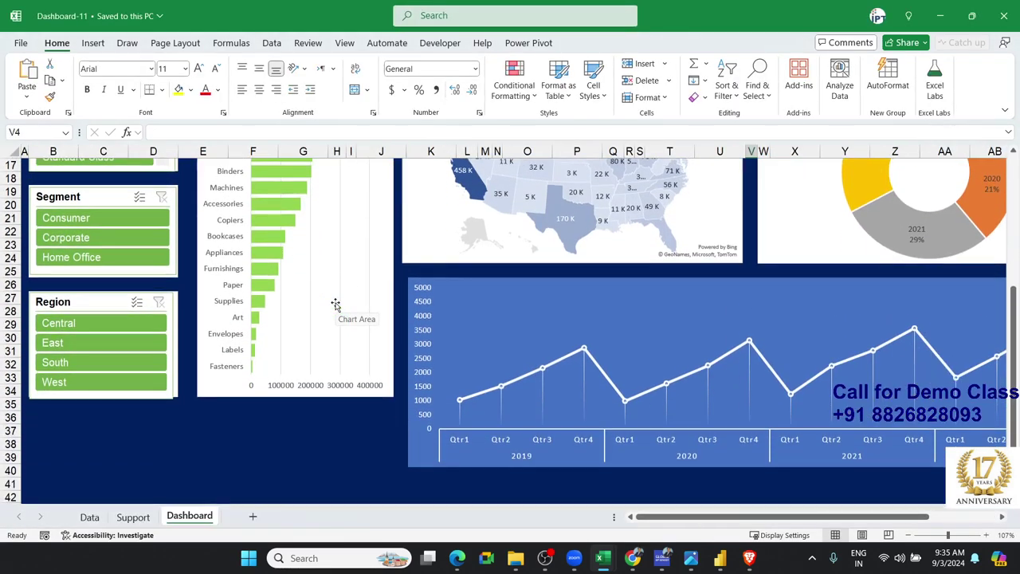
pyautogui.scroll(5, 335, 304)
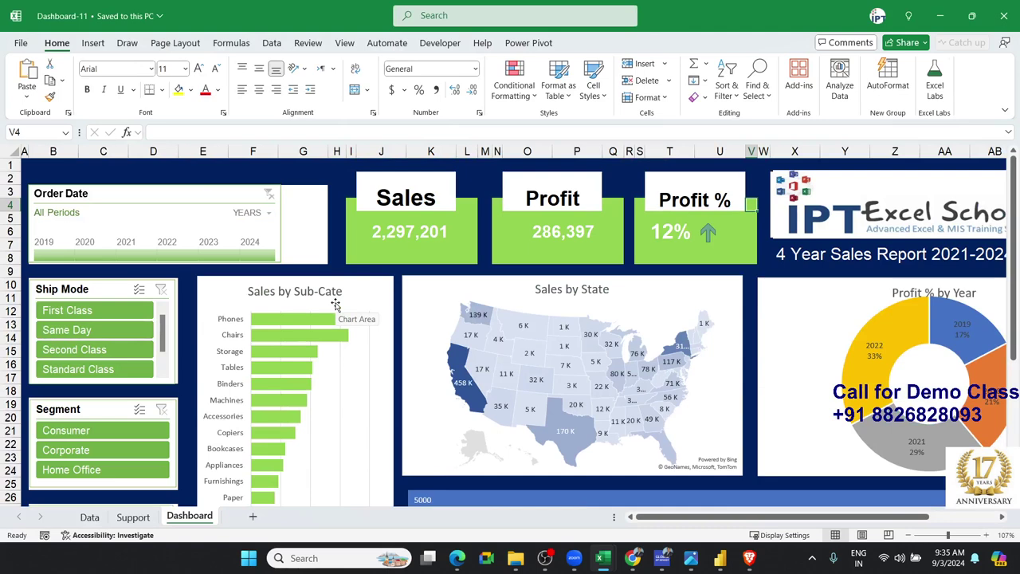
pyautogui.scroll(-1, 335, 304)
pyautogui.scroll(-1, 337, 295)
pyautogui.scroll(2, 337, 303)
pyautogui.click(89, 517)
pyautogui.click(133, 517)
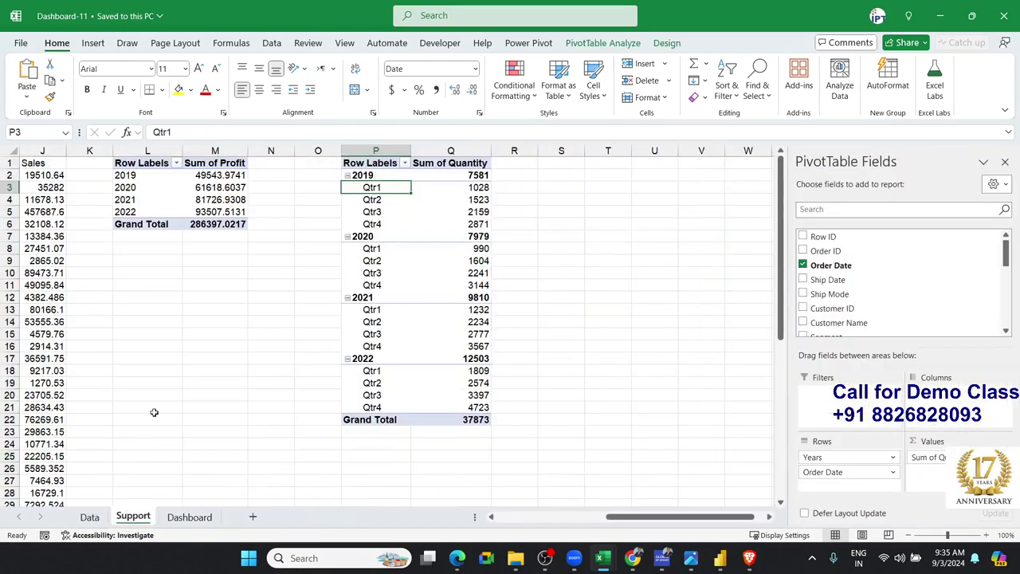
pyautogui.click(189, 517)
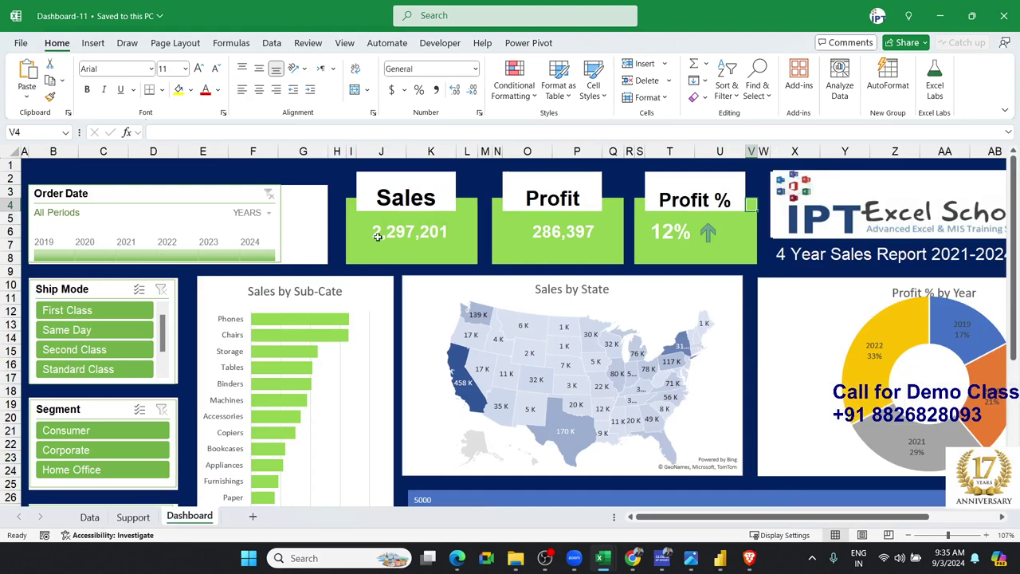
pyautogui.scroll(-3, 600, 356)
pyautogui.scroll(-1, 599, 356)
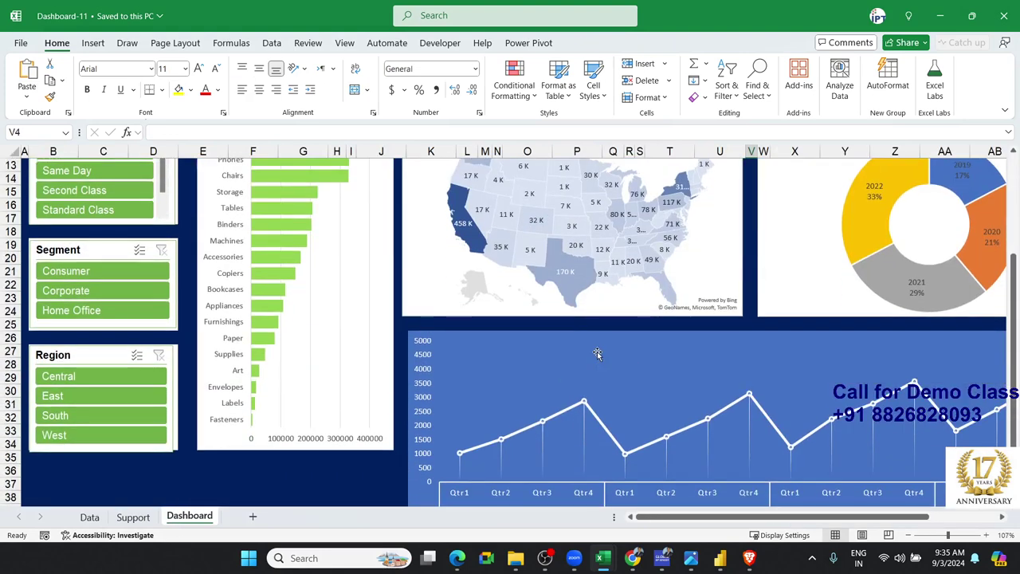
pyautogui.scroll(4, 597, 355)
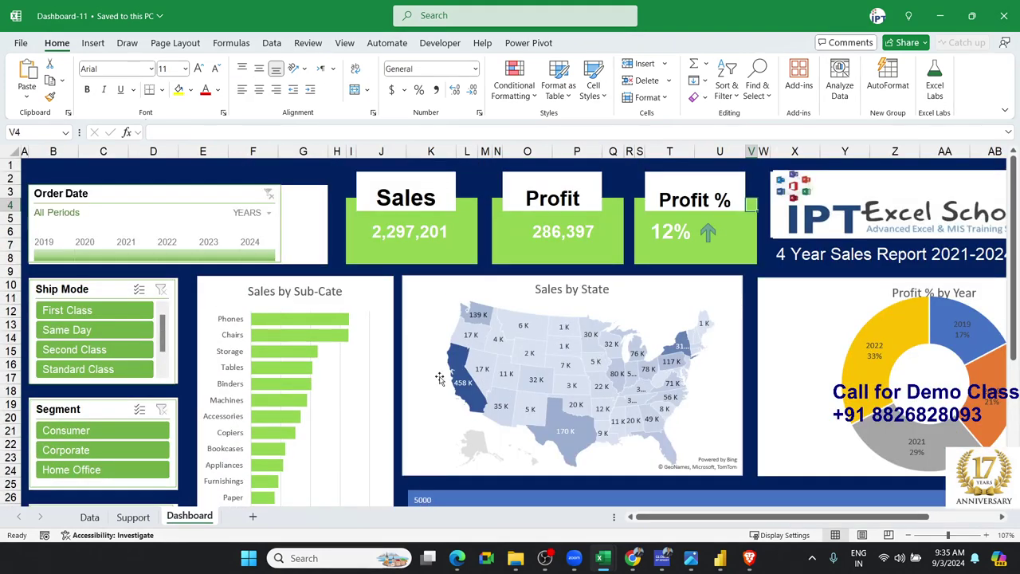
# Close Dashboard-11, select cell N10 in Sales_Data, and show the BIAUG.jpg poster in Photos
pyautogui.click(1003, 17)
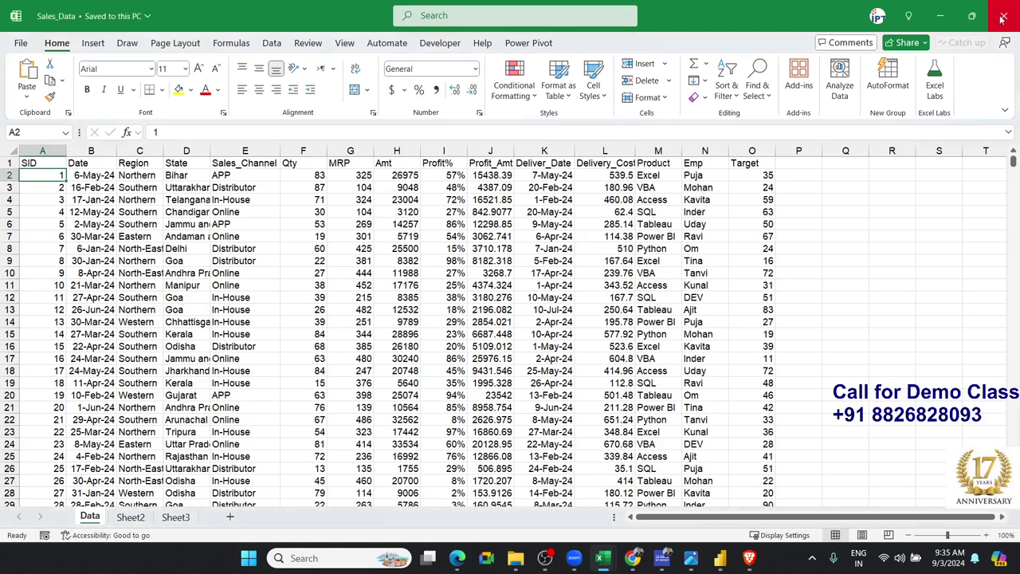
pyautogui.click(700, 272)
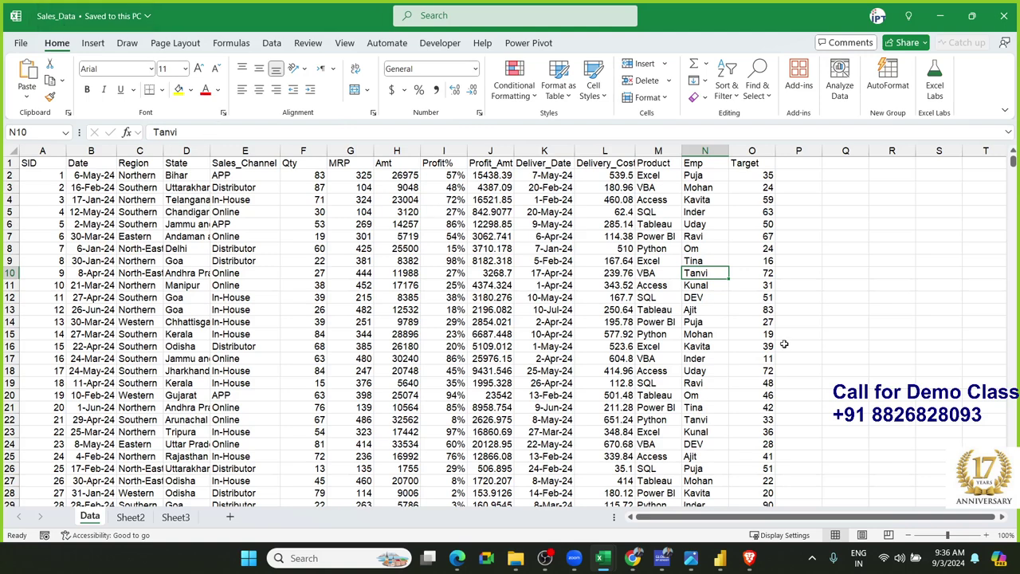
pyautogui.click(690, 562)
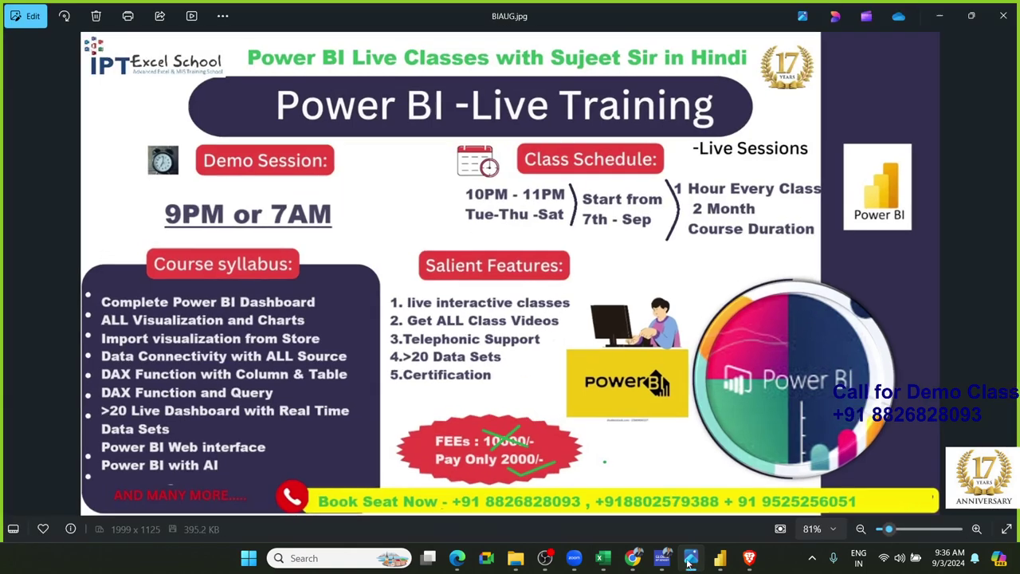